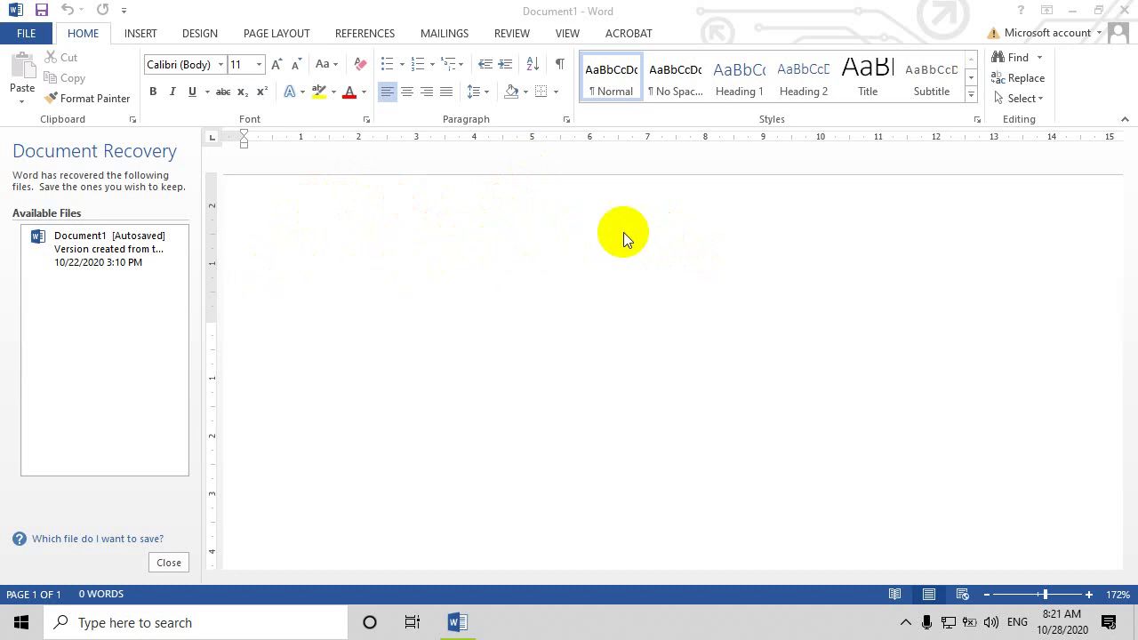
# Step: Set the blank document's paper size to A4 (21 cm x 29.7 cm)
pyautogui.click(1042, 594)
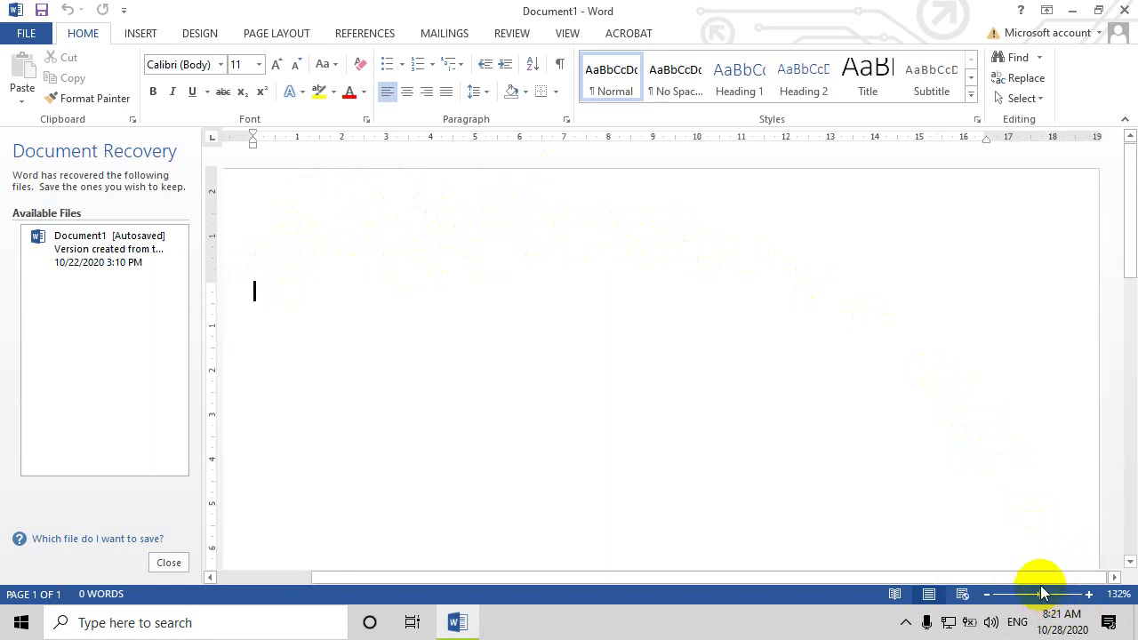
pyautogui.click(268, 36)
pyautogui.click(162, 87)
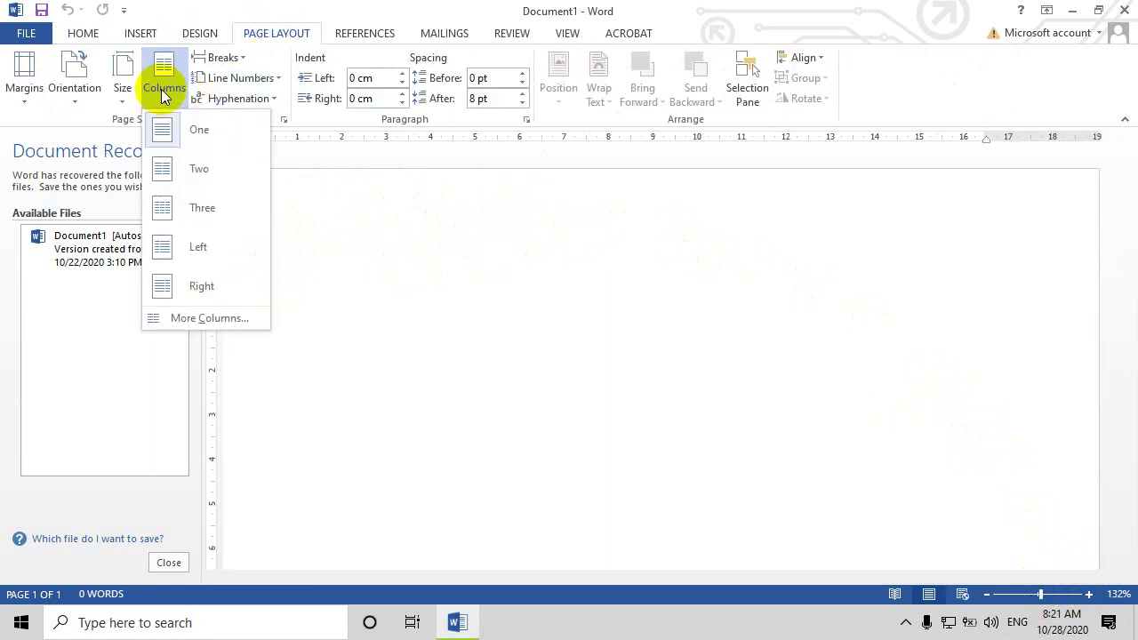
pyautogui.click(119, 68)
pyautogui.click(119, 69)
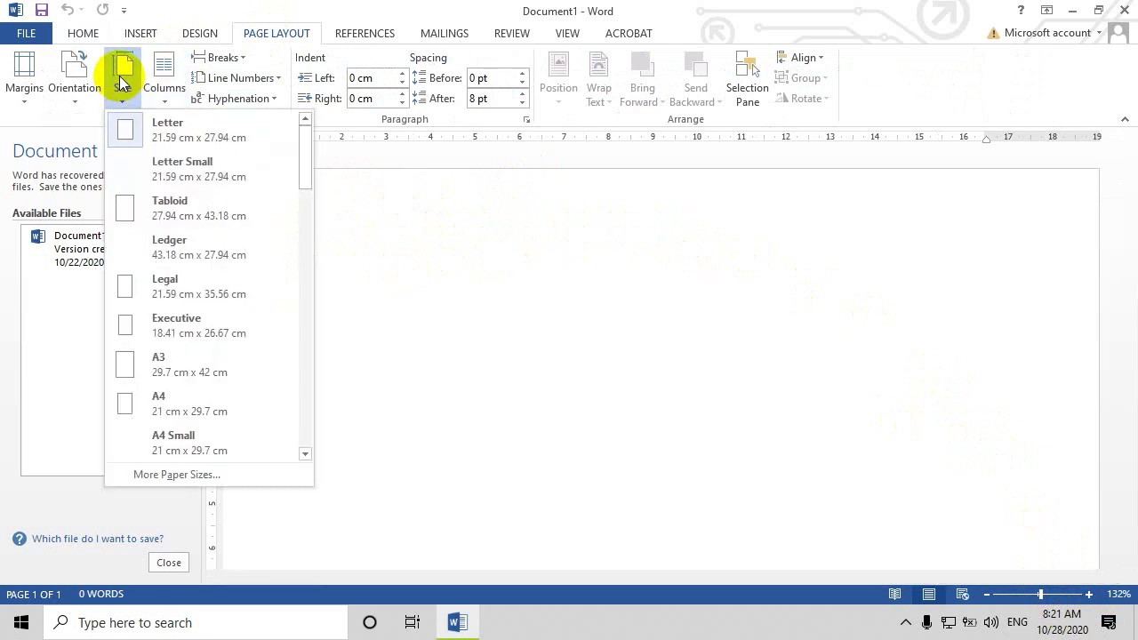
pyautogui.click(162, 405)
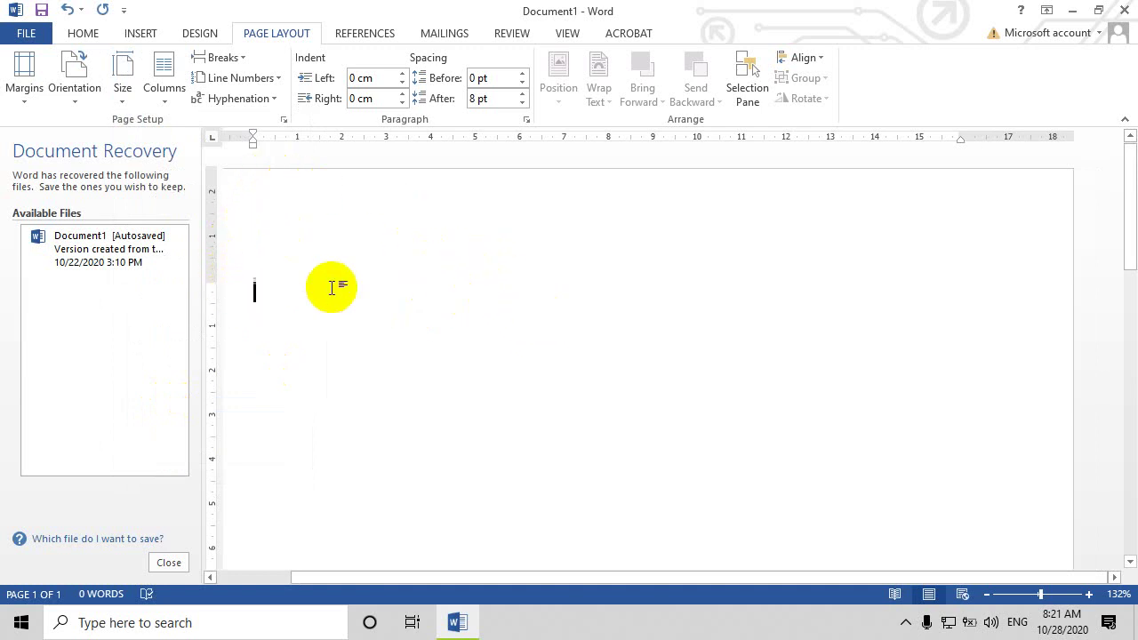
pyautogui.click(139, 32)
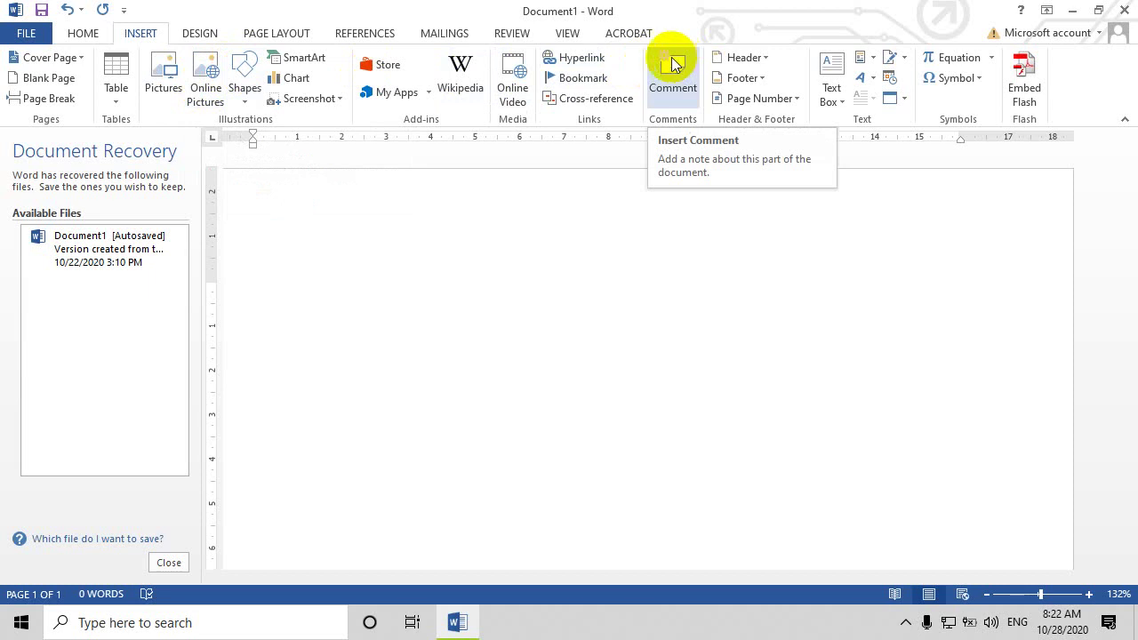
# Step: Insert a two-column table and extend it with Tab to nine rows
pyautogui.click(116, 89)
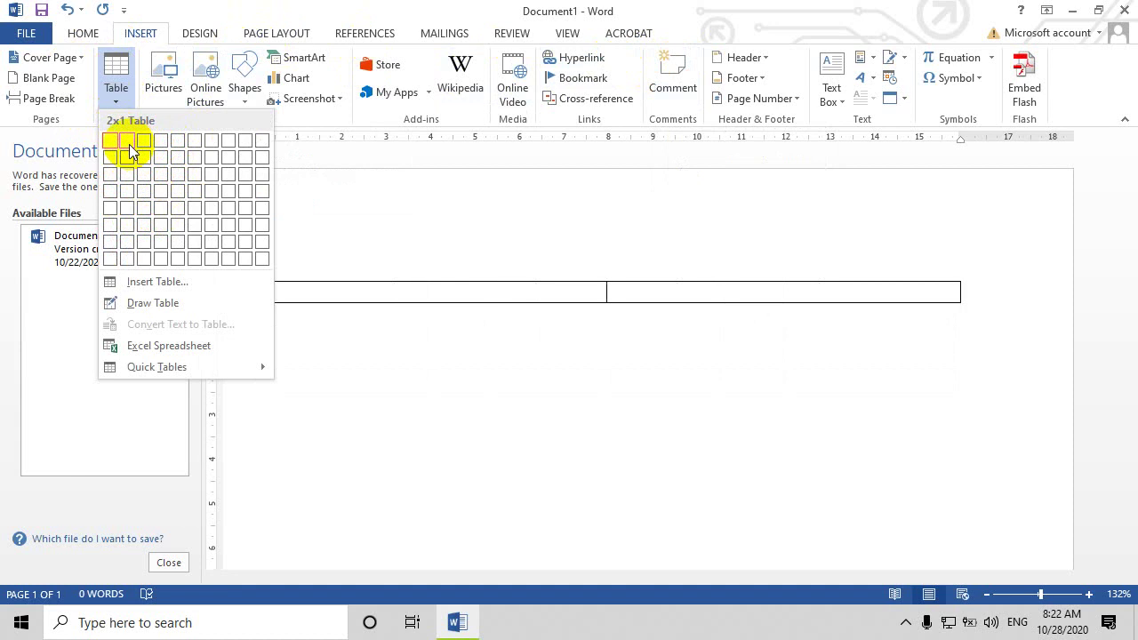
pyautogui.click(130, 151)
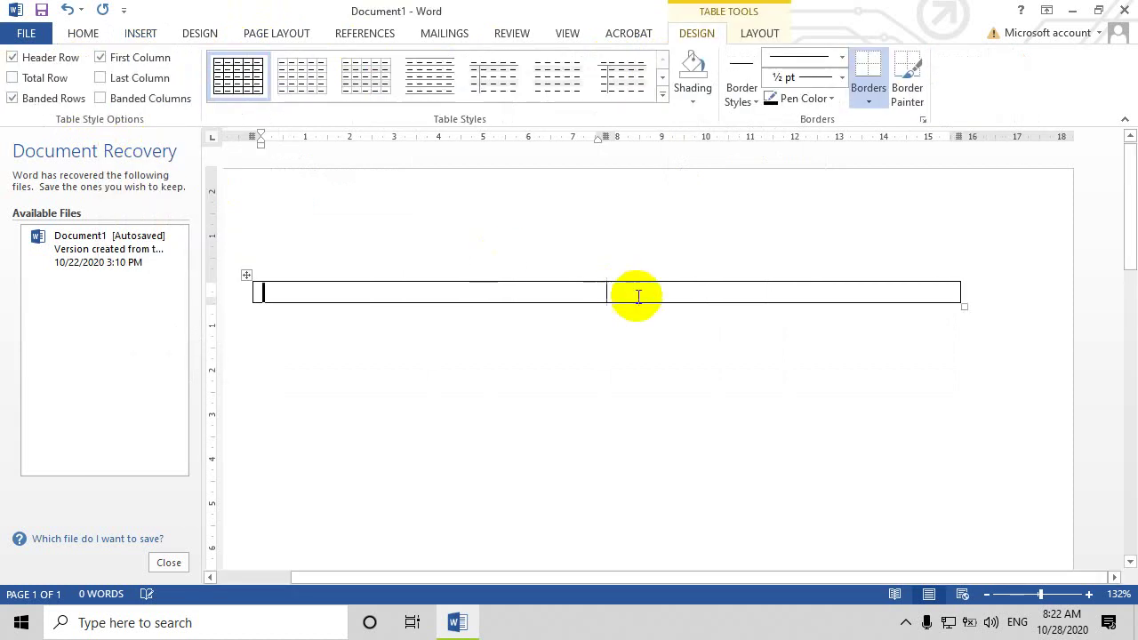
pyautogui.click(701, 292)
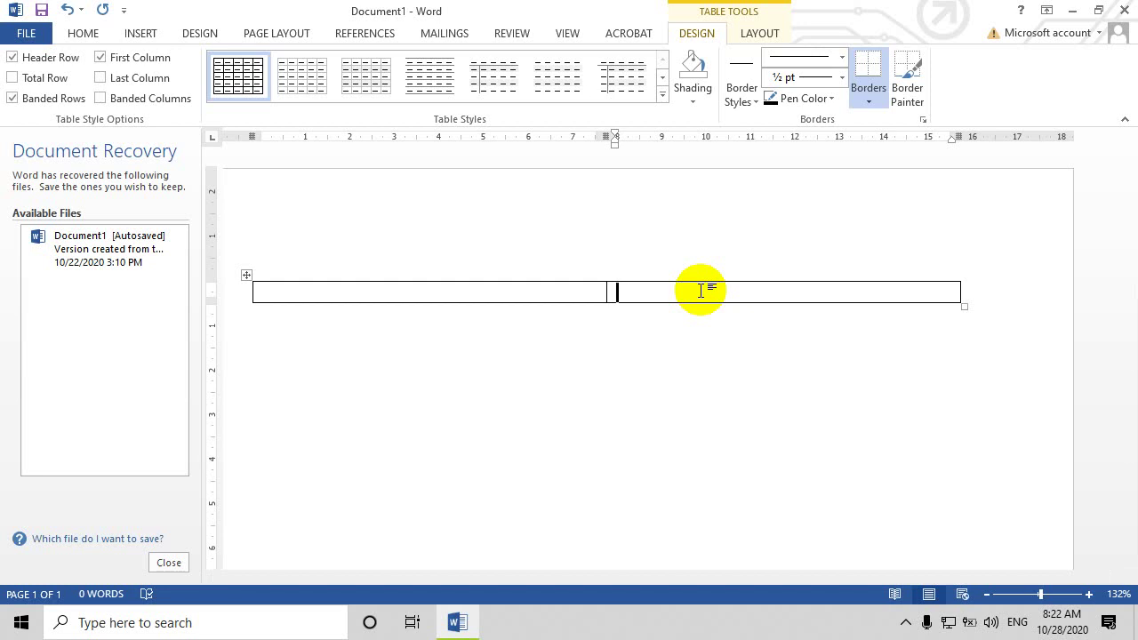
pyautogui.press('Tab')
pyautogui.press('Tab')
pyautogui.press('Tab')
pyautogui.press('Tab')
pyautogui.press('Tab')
pyautogui.press('Tab')
pyautogui.press('Tab')
pyautogui.press('Tab')
pyautogui.press('Tab')
pyautogui.press('Tab')
pyautogui.press('Tab')
pyautogui.press('Tab')
pyautogui.press('Tab')
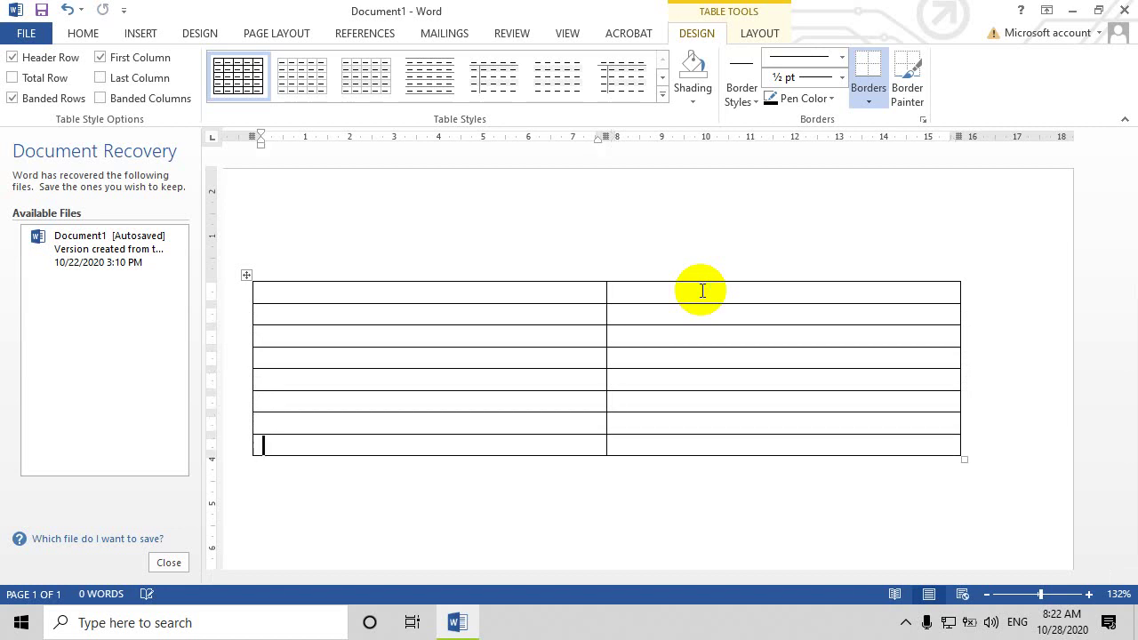
pyautogui.press('Tab')
pyautogui.press('Tab')
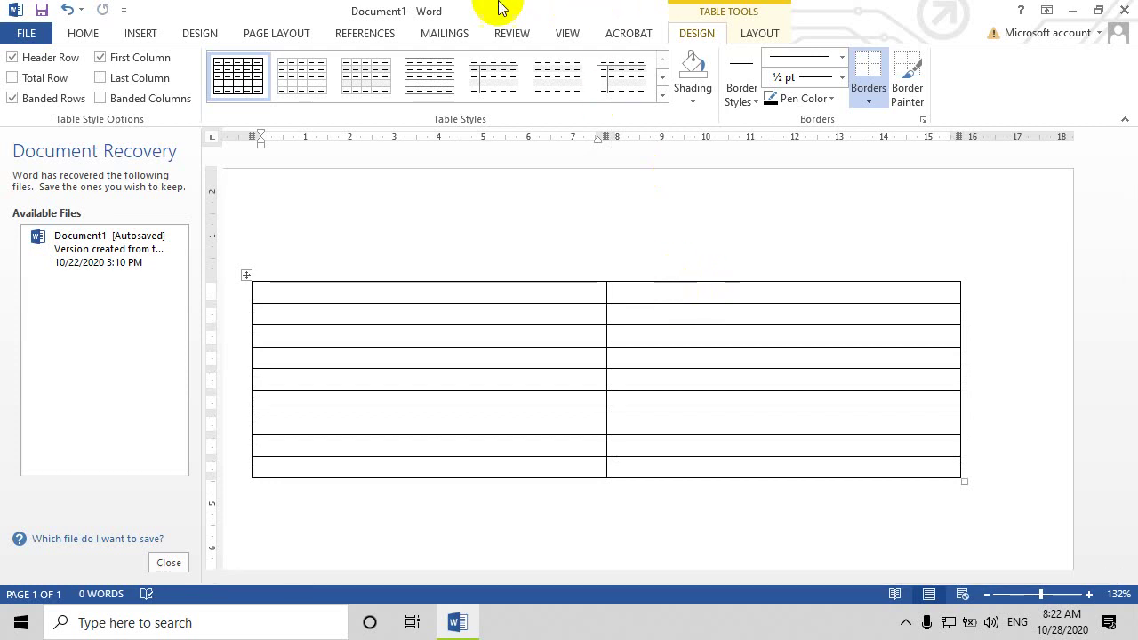
pyautogui.click(140, 33)
pyautogui.click(115, 84)
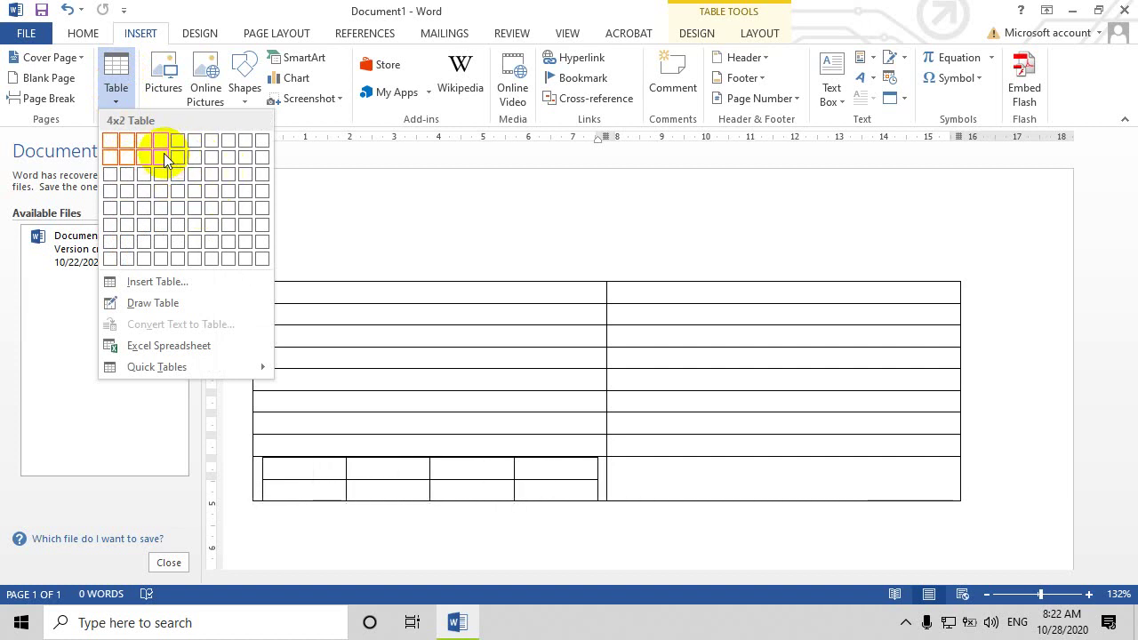
pyautogui.click(330, 184)
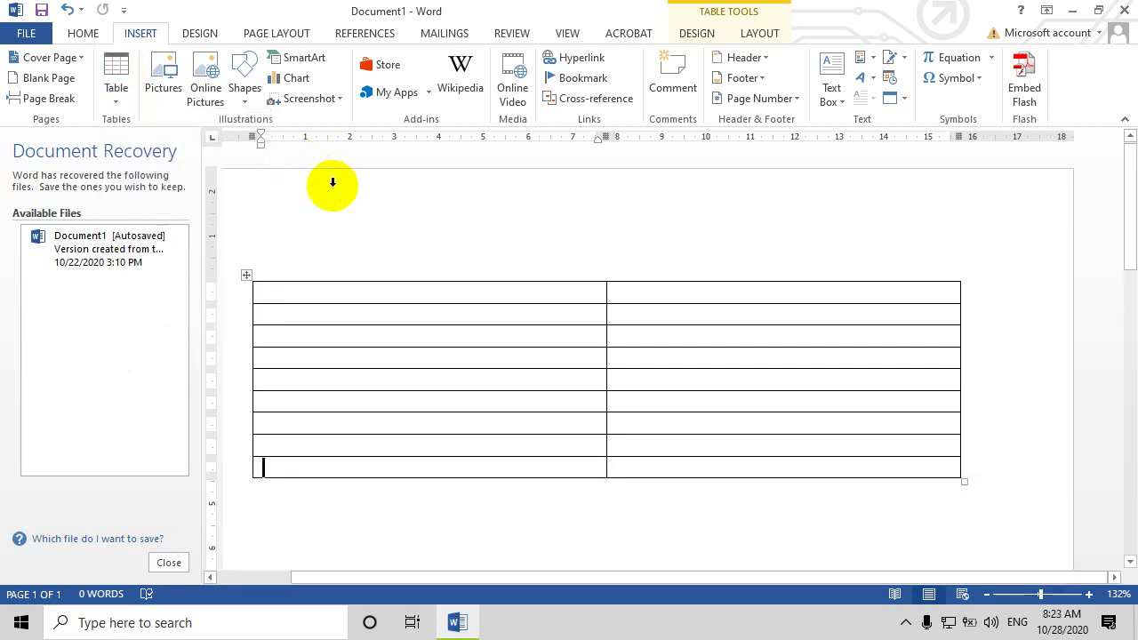
pyautogui.click(390, 280)
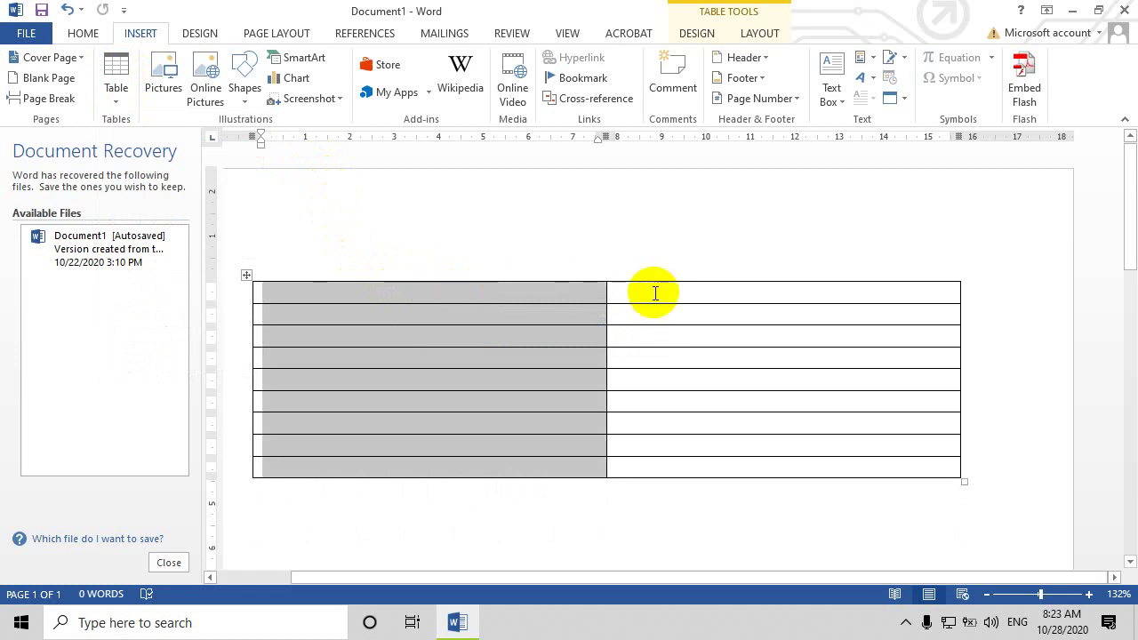
# Step: Insert a new column to the left of the table's second column
pyautogui.click(722, 275)
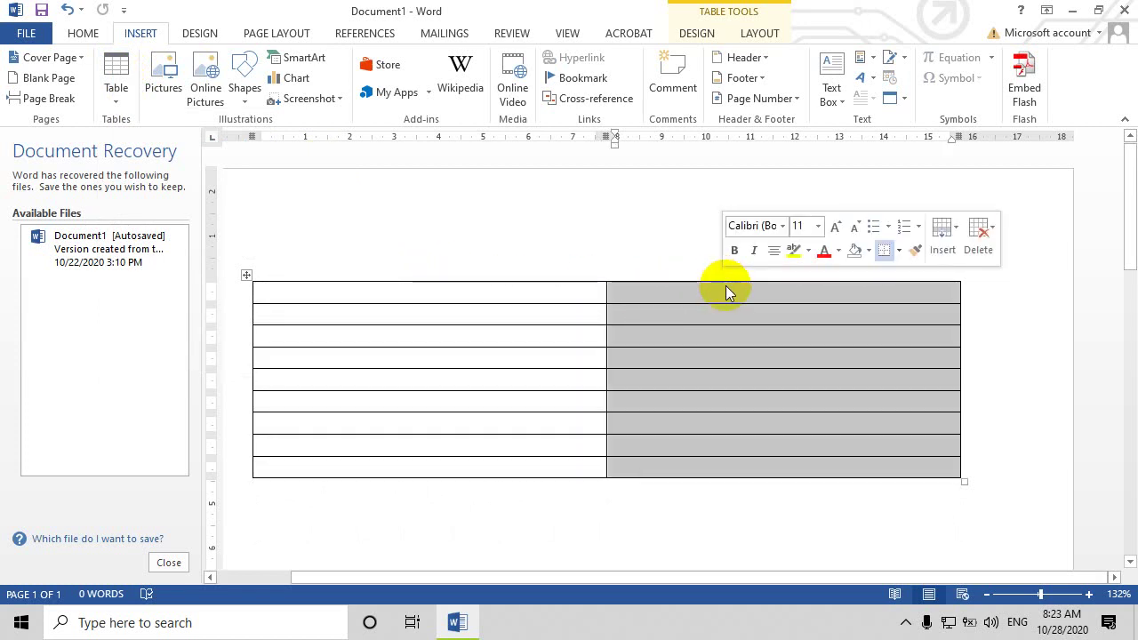
pyautogui.rightClick(728, 282)
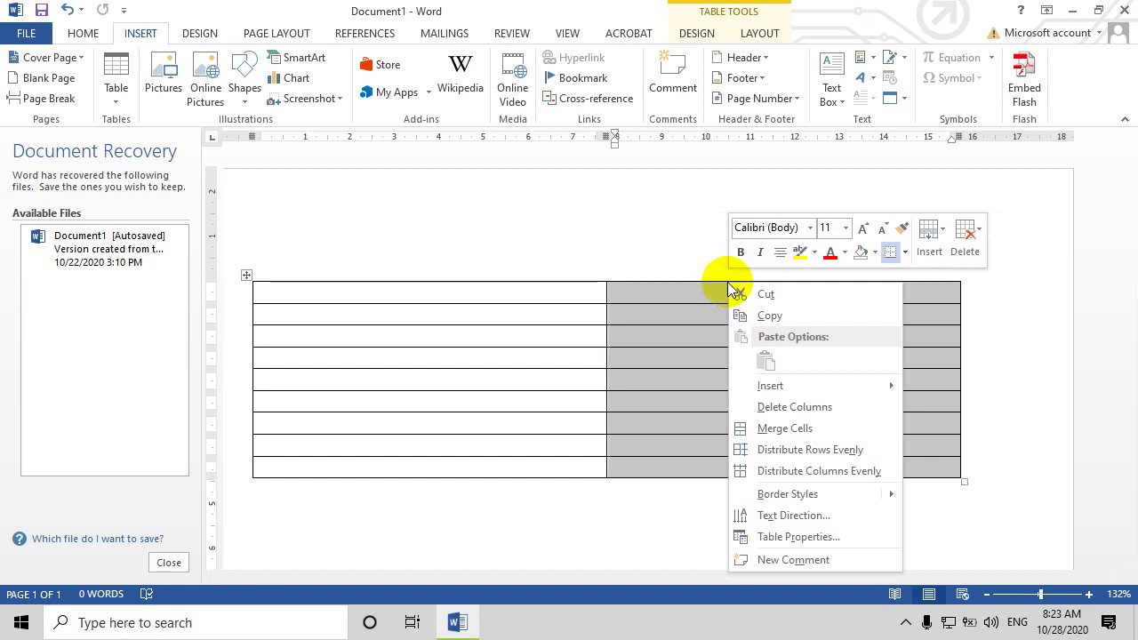
pyautogui.click(738, 279)
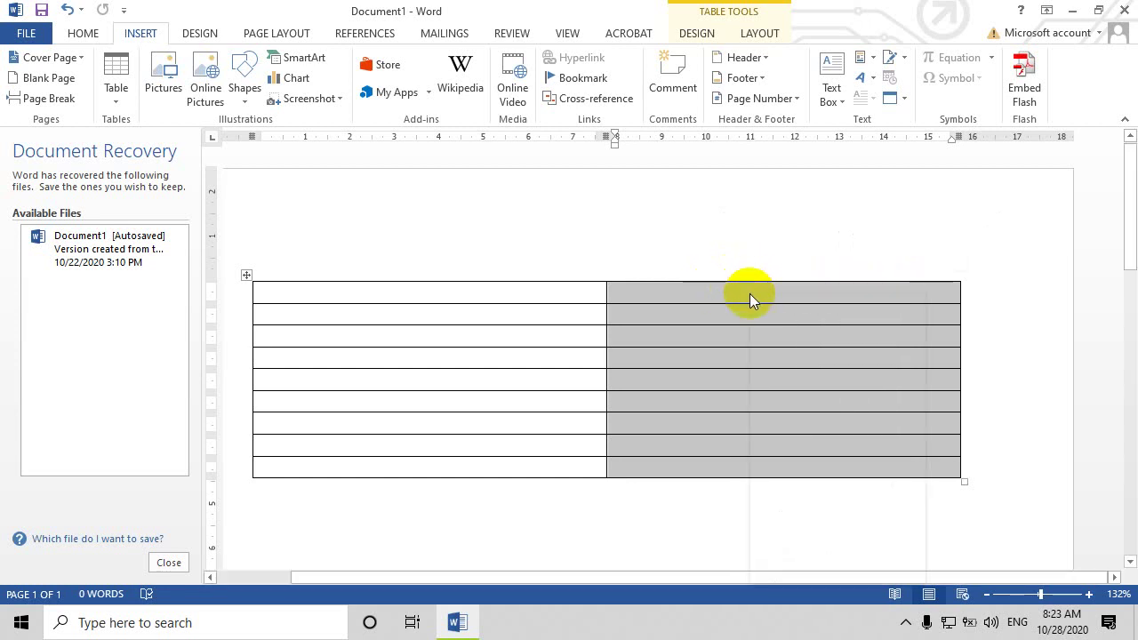
pyautogui.rightClick(751, 300)
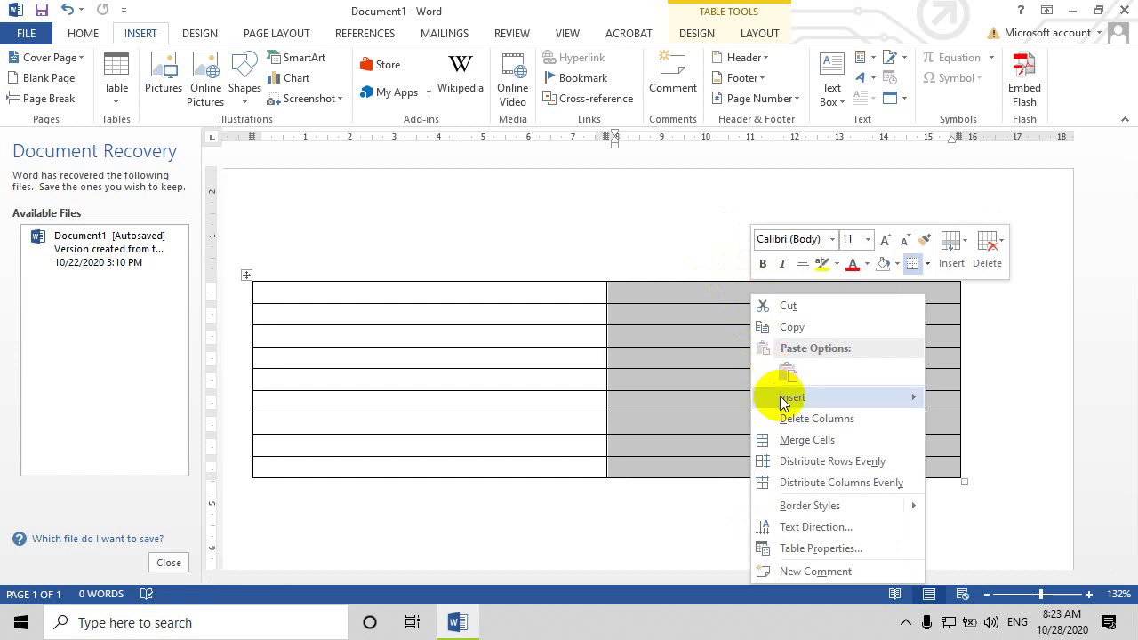
pyautogui.moveTo(786, 405)
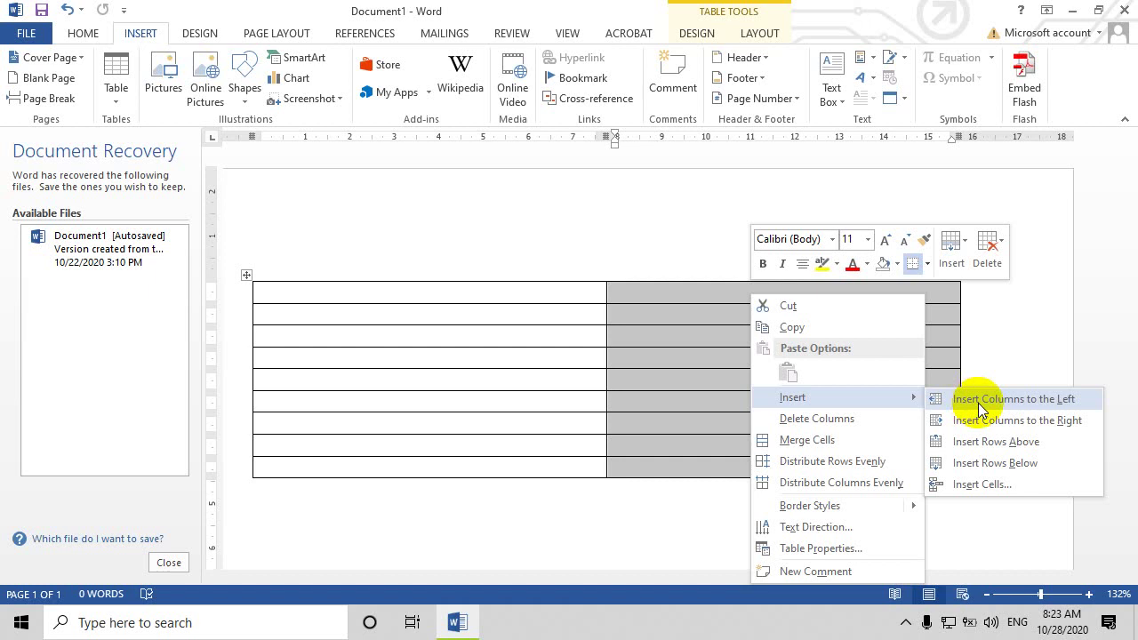
pyautogui.click(982, 408)
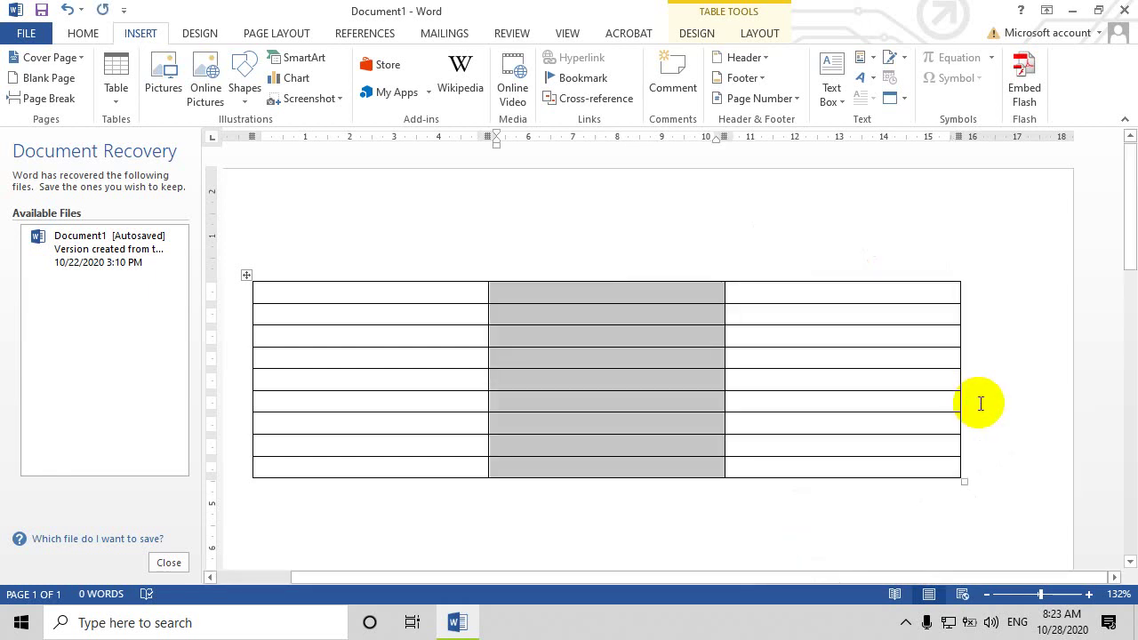
# Step: Add a fourth column at the table's right edge
pyautogui.rightClick(834, 282)
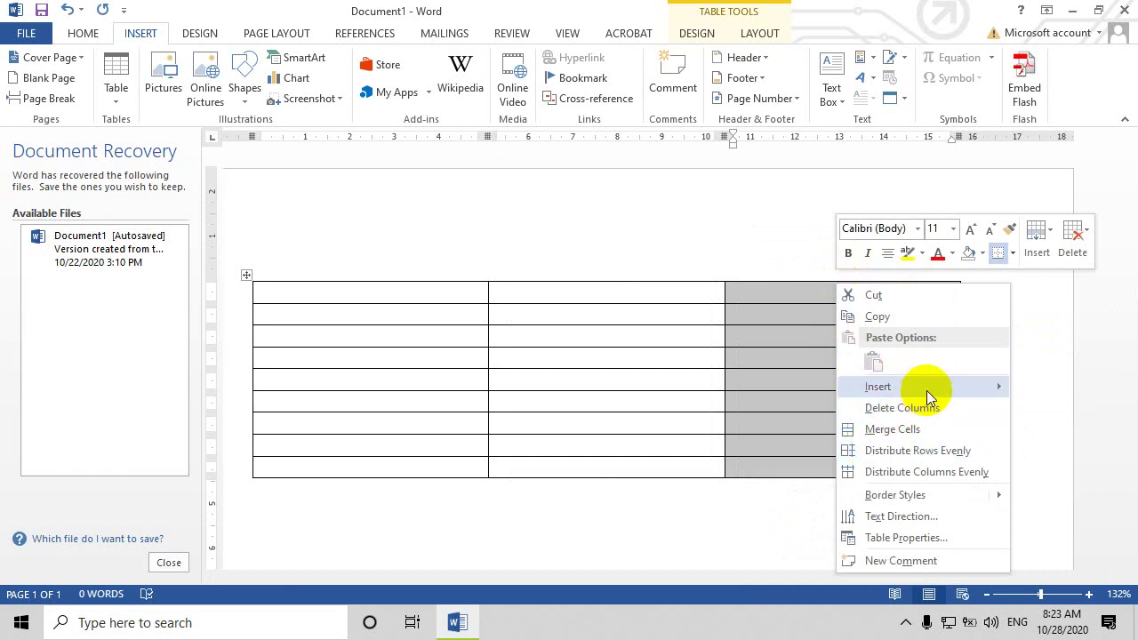
pyautogui.moveTo(927, 389)
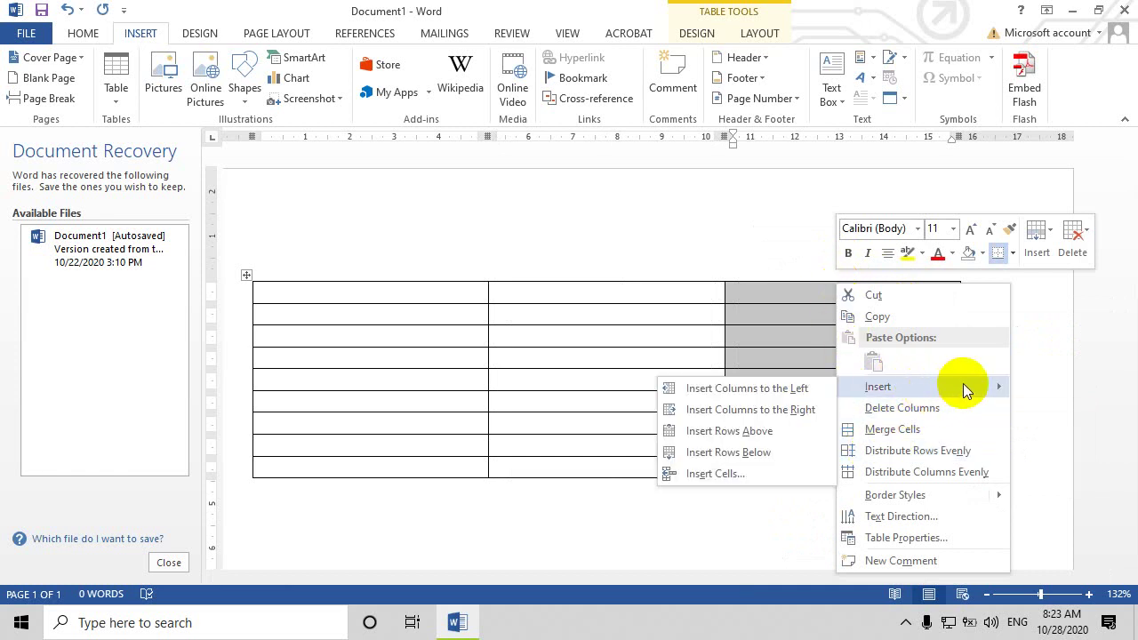
pyautogui.click(763, 412)
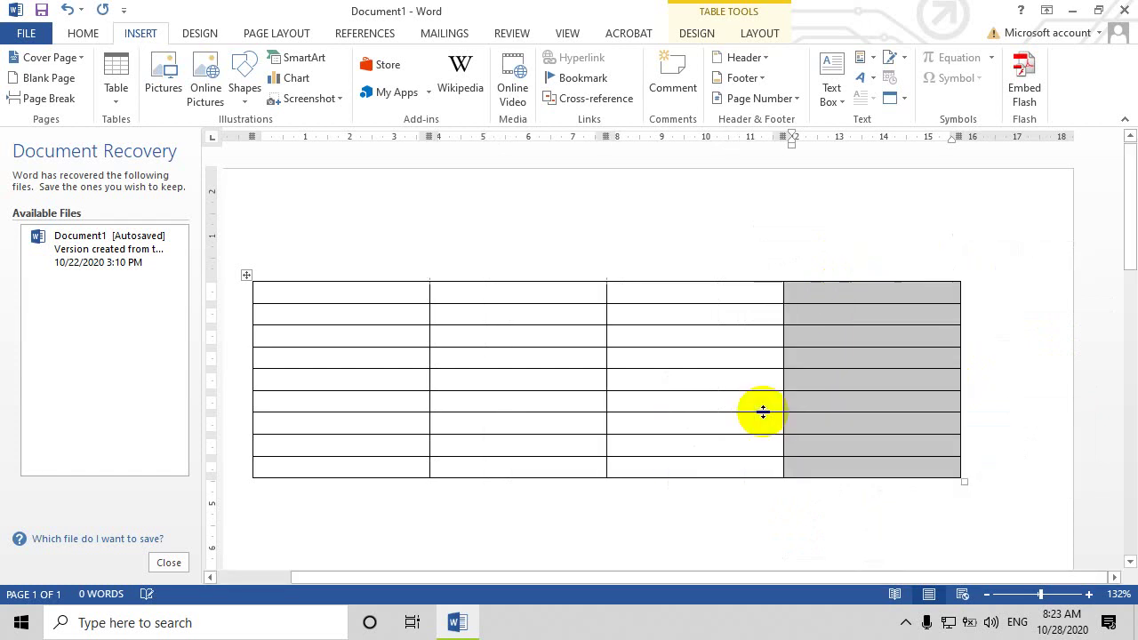
pyautogui.rightClick(824, 282)
pyautogui.moveTo(854, 386)
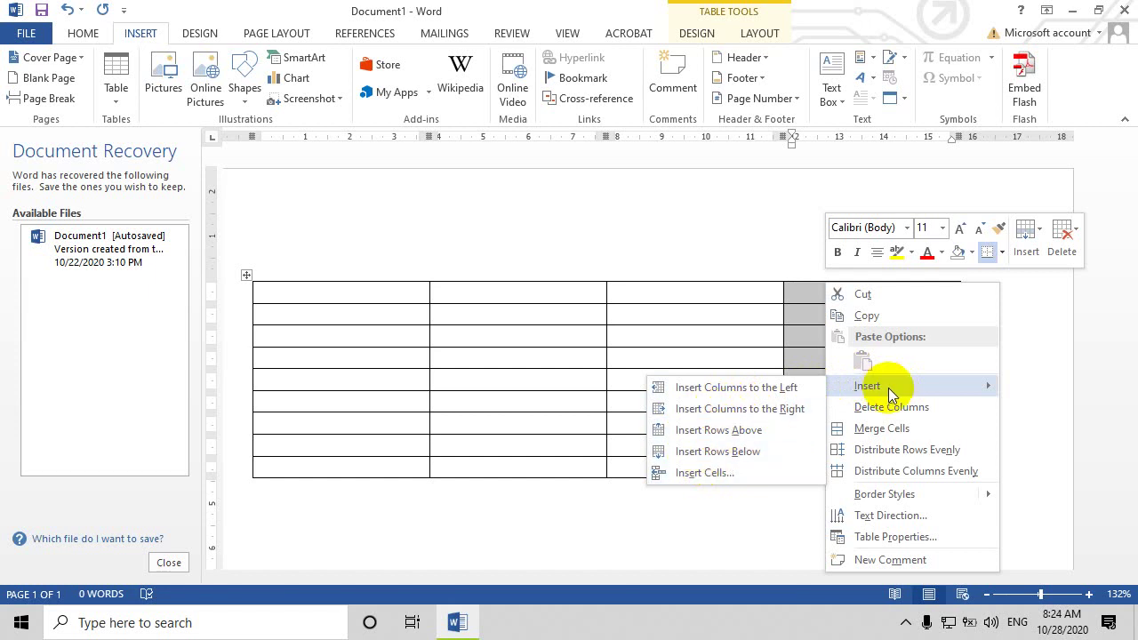
pyautogui.click(339, 293)
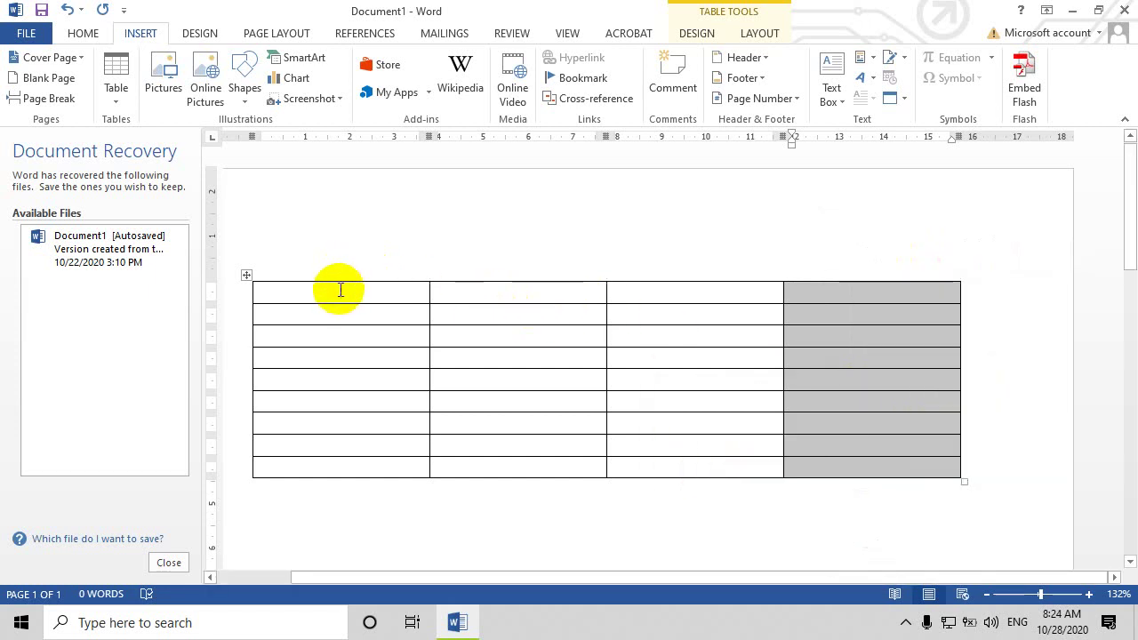
# Step: Type 'Stt' and 'Họ và tên' into the first two header cells, using Vietnamese input
pyautogui.click(339, 294)
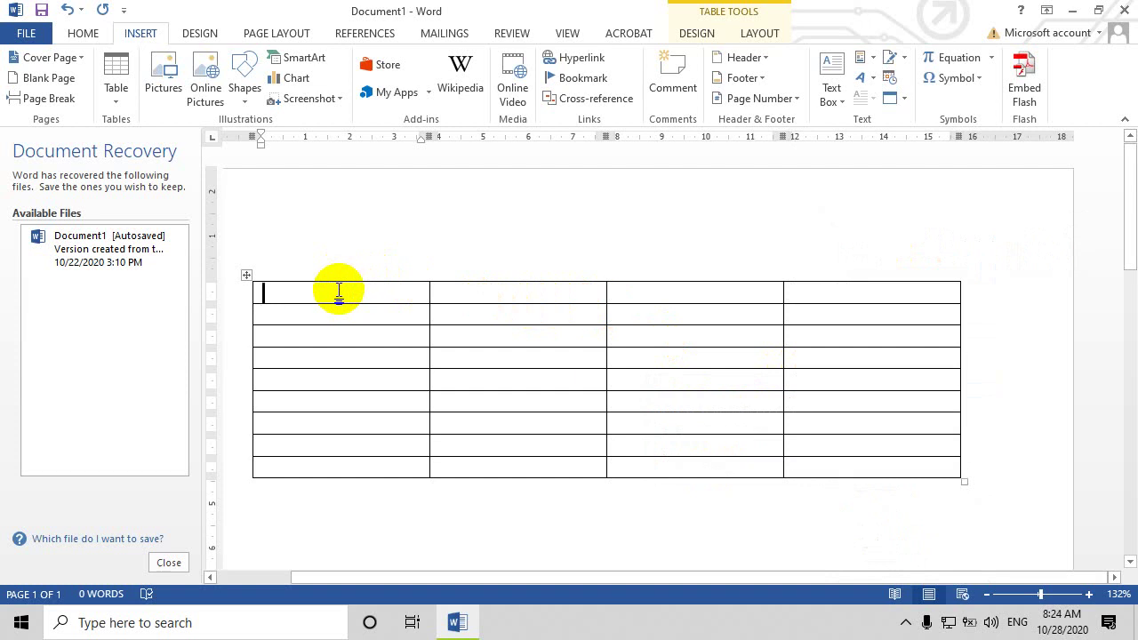
pyautogui.write('stt')
pyautogui.press('Tab')
pyautogui.write('Hoj Va')
pyautogui.press('BackSpace')
pyautogui.press('BackSpace')
pyautogui.press('BackSpace')
pyautogui.press('BackSpace')
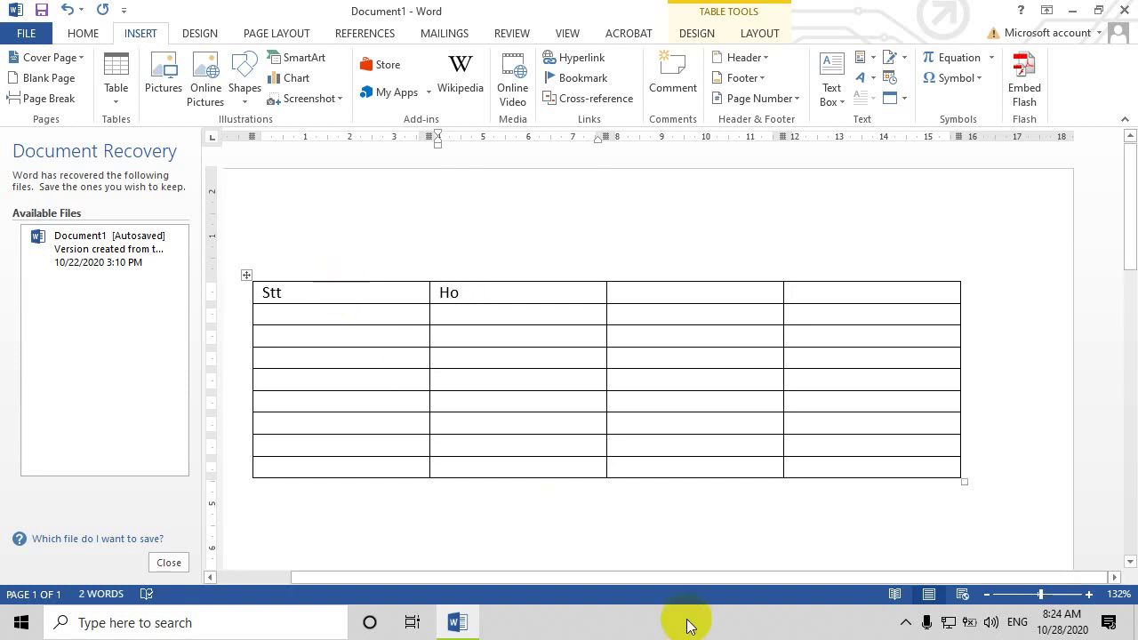
pyautogui.click(906, 622)
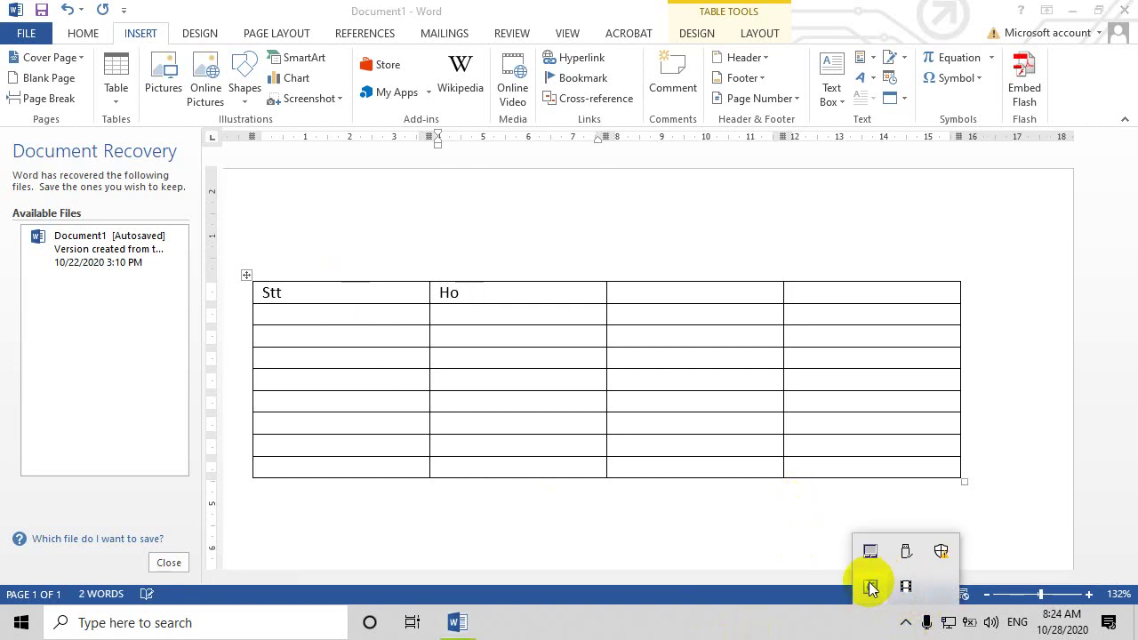
pyautogui.click(474, 293)
pyautogui.press('BackSpace')
pyautogui.write('a')
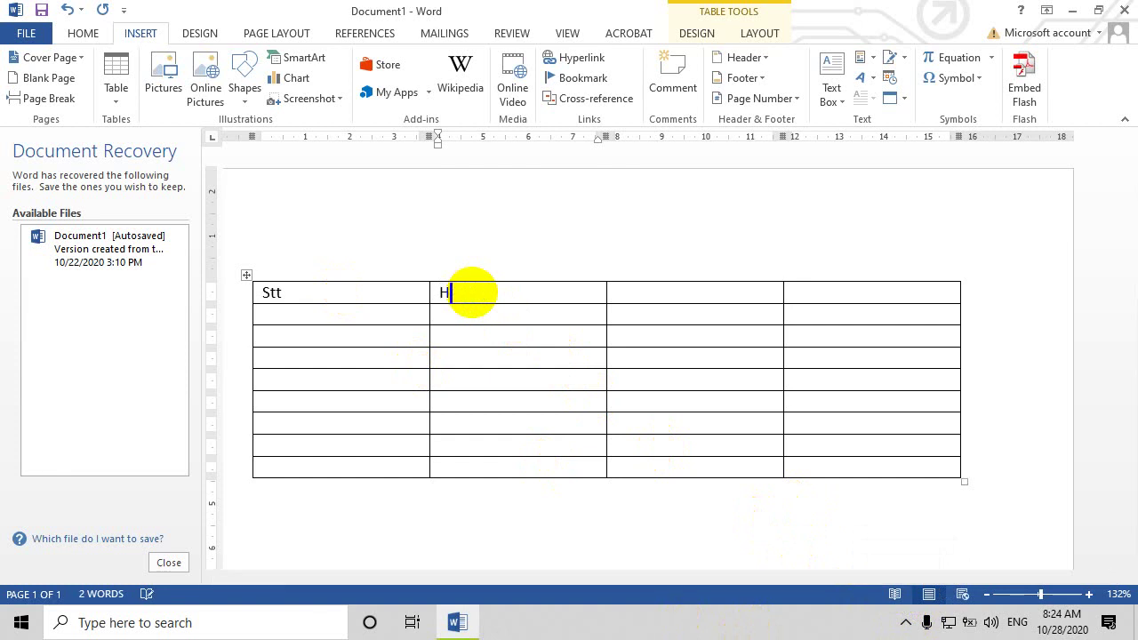
pyautogui.write('oj va teen')
# Step: Enter 'Quê quán' and 'Năm sinh' in the third and fourth header cells
pyautogui.press('Tab')
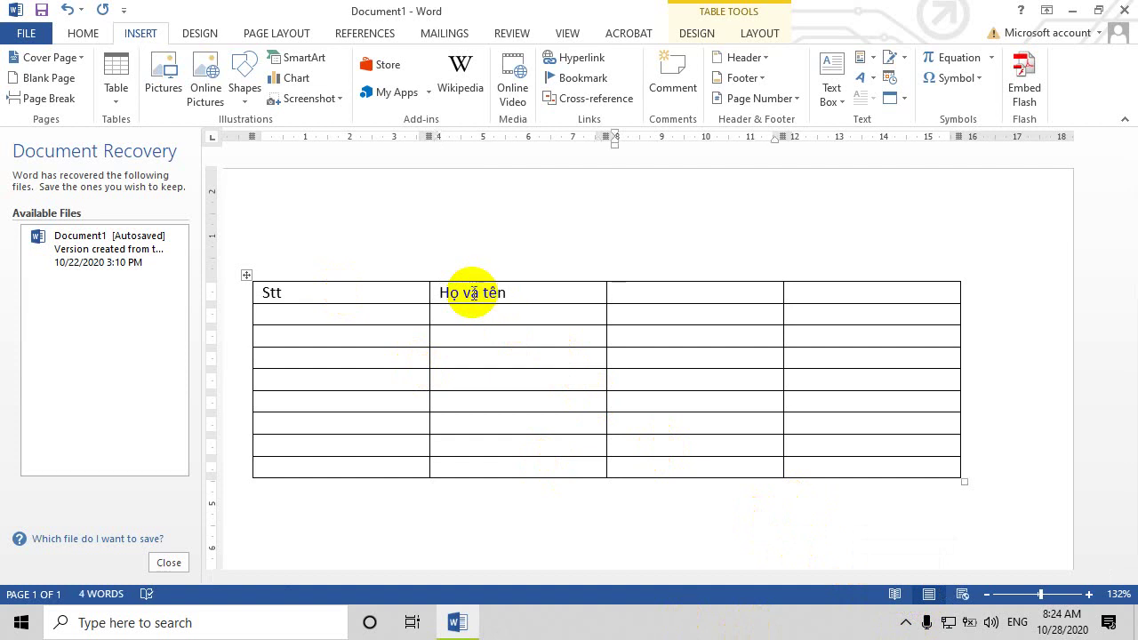
pyautogui.write('quu')
pyautogui.press('BackSpace')
pyautogui.press('BackSpace')
pyautogui.press('BackSpace')
pyautogui.write('Quee ')
pyautogui.write('quan')
pyautogui.press('Tab')
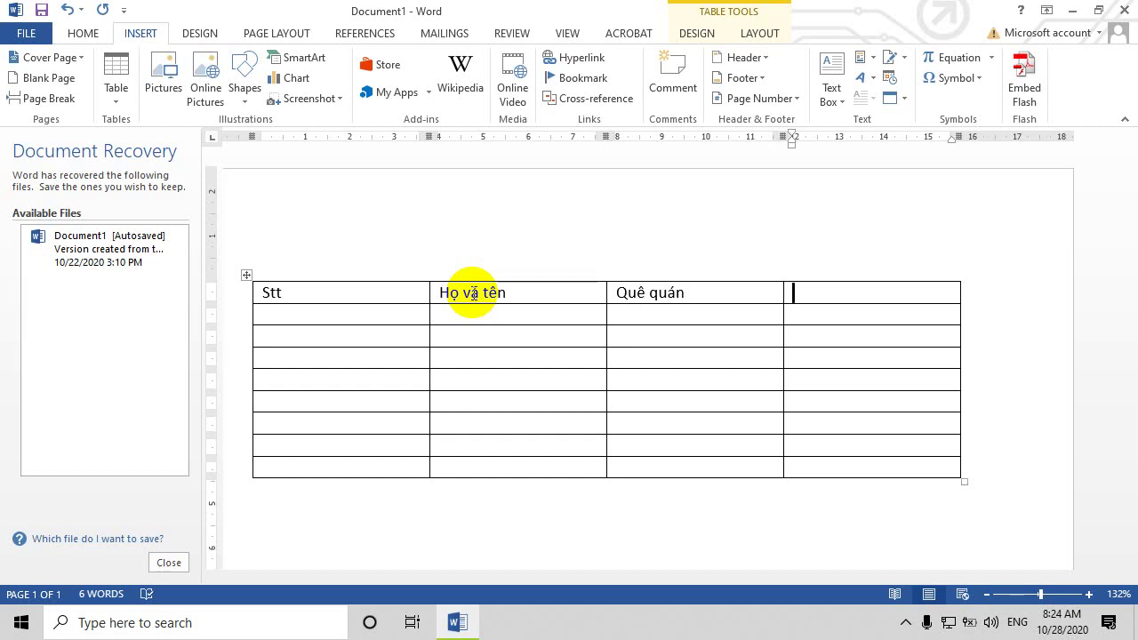
pyautogui.write('Nawm sinh')
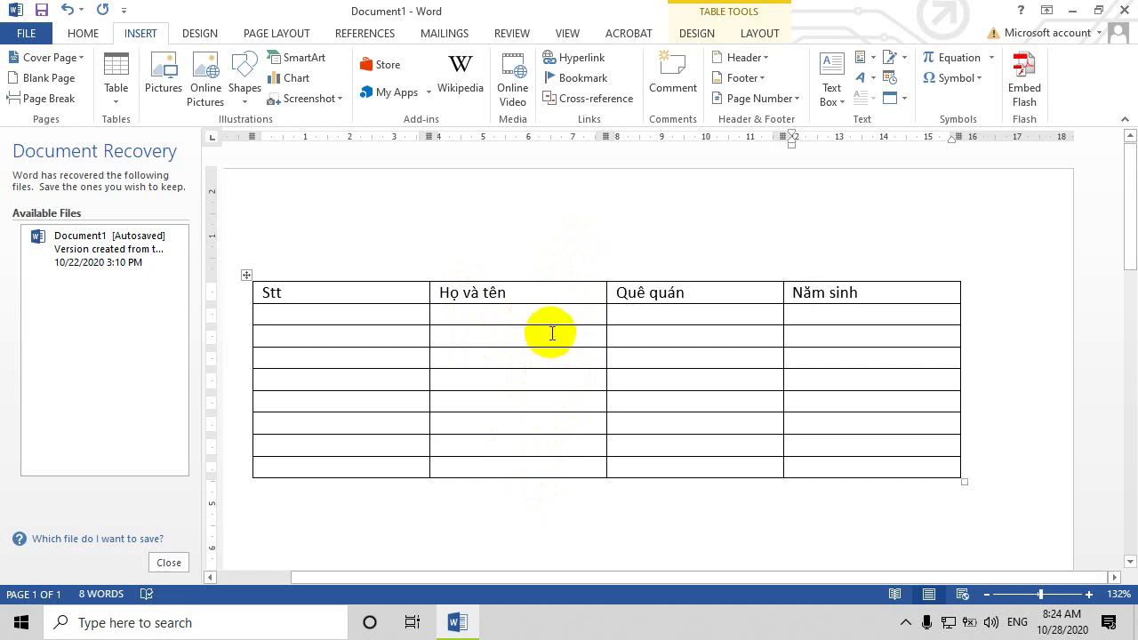
pyautogui.click(258, 297)
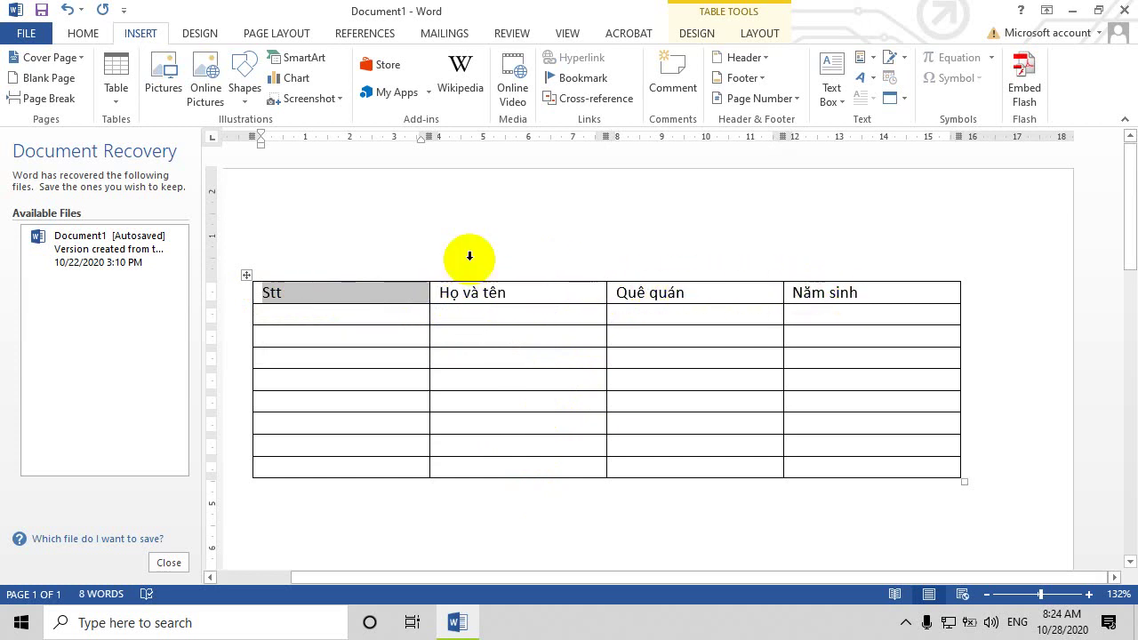
pyautogui.click(345, 292)
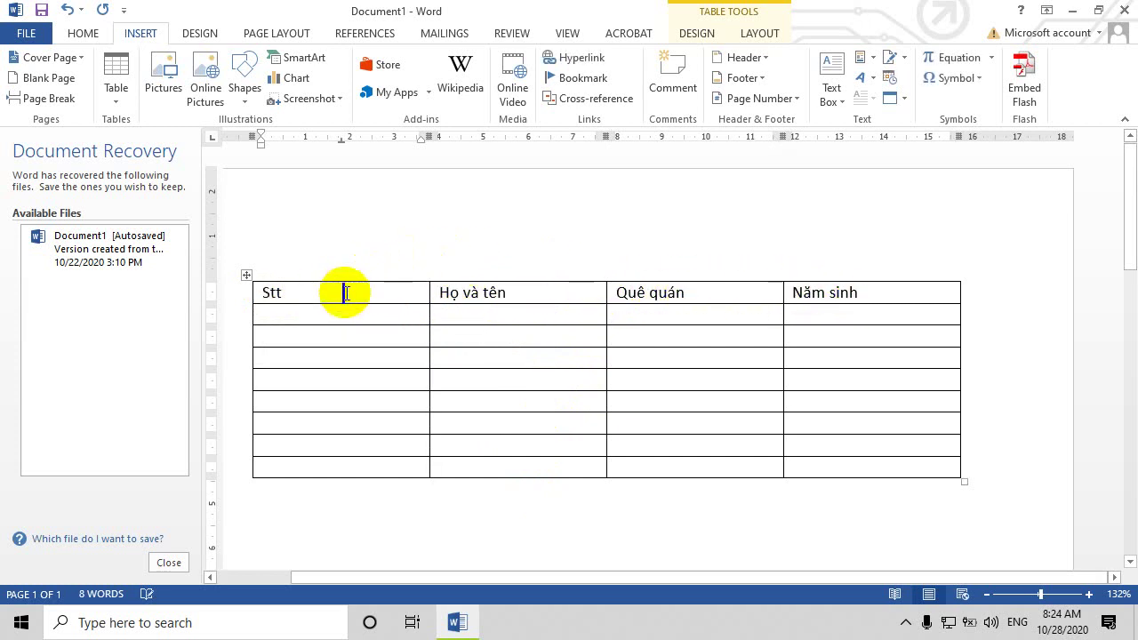
pyautogui.click(257, 295)
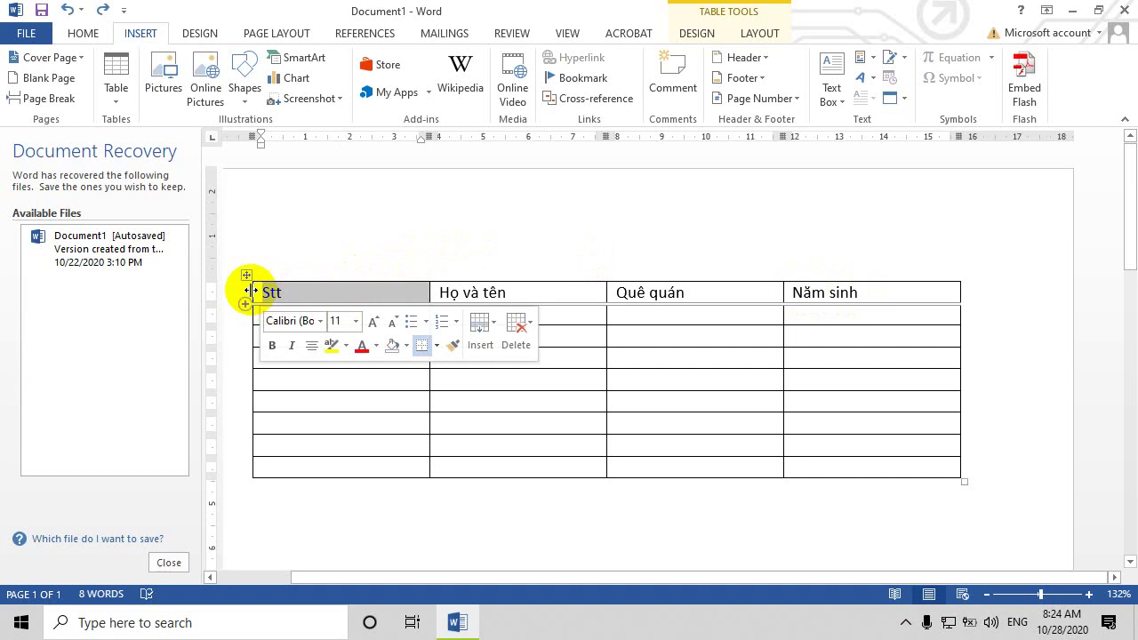
pyautogui.tripleClick(470, 293)
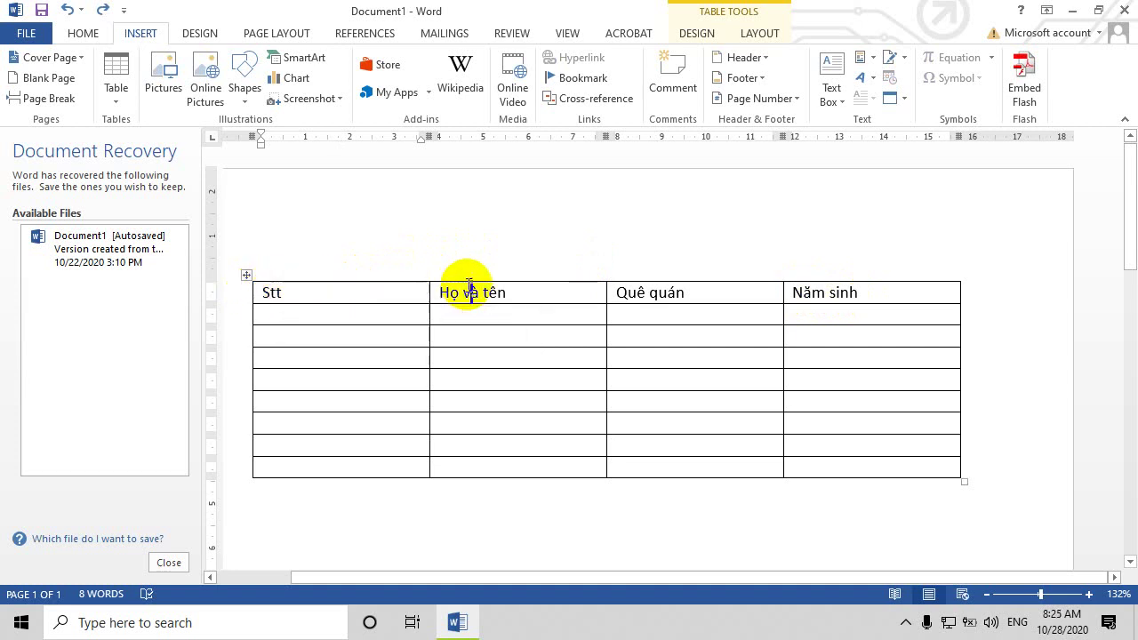
pyautogui.click(80, 32)
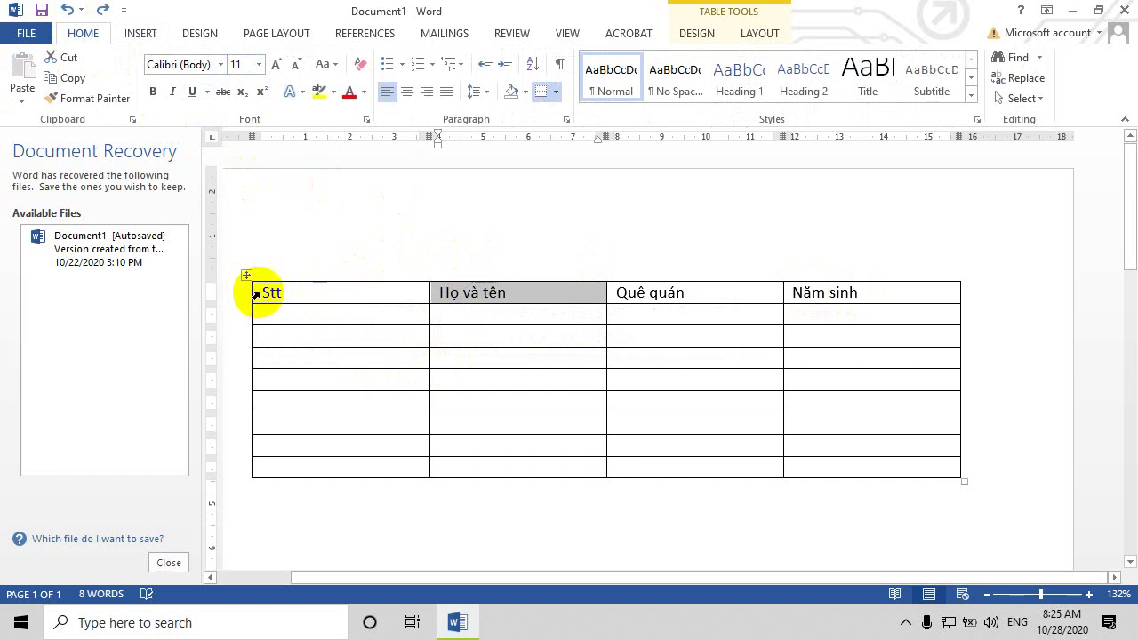
# Step: Center the labels Stt, Họ và tên, Quê quán and Năm sinh in the header row
pyautogui.moveTo(256, 292); pyautogui.dragTo(876, 291)
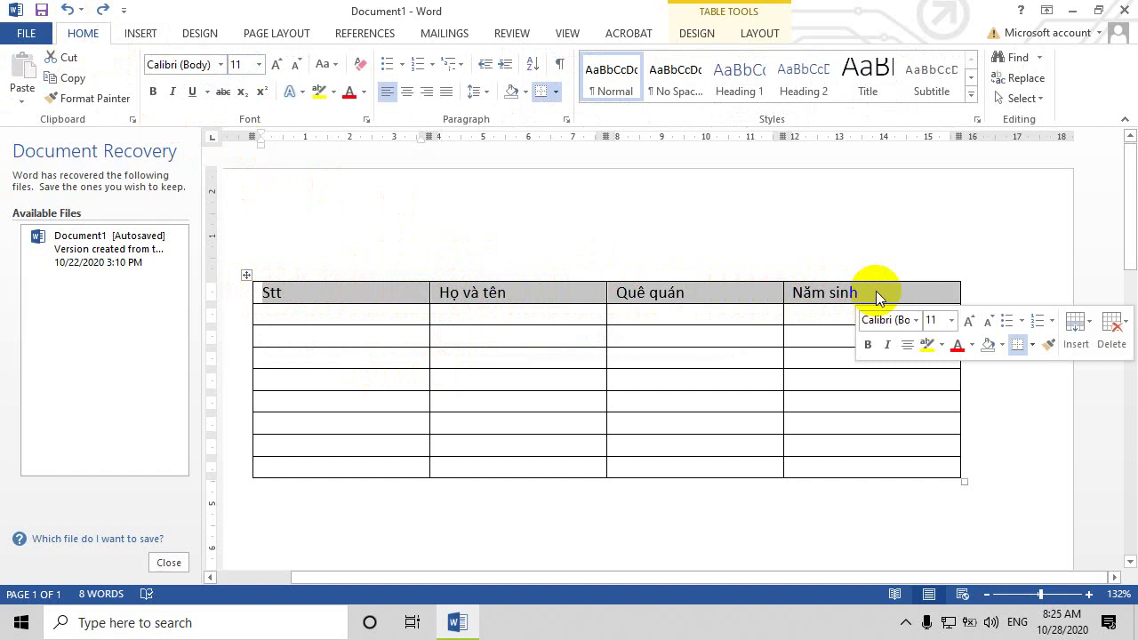
pyautogui.click(405, 93)
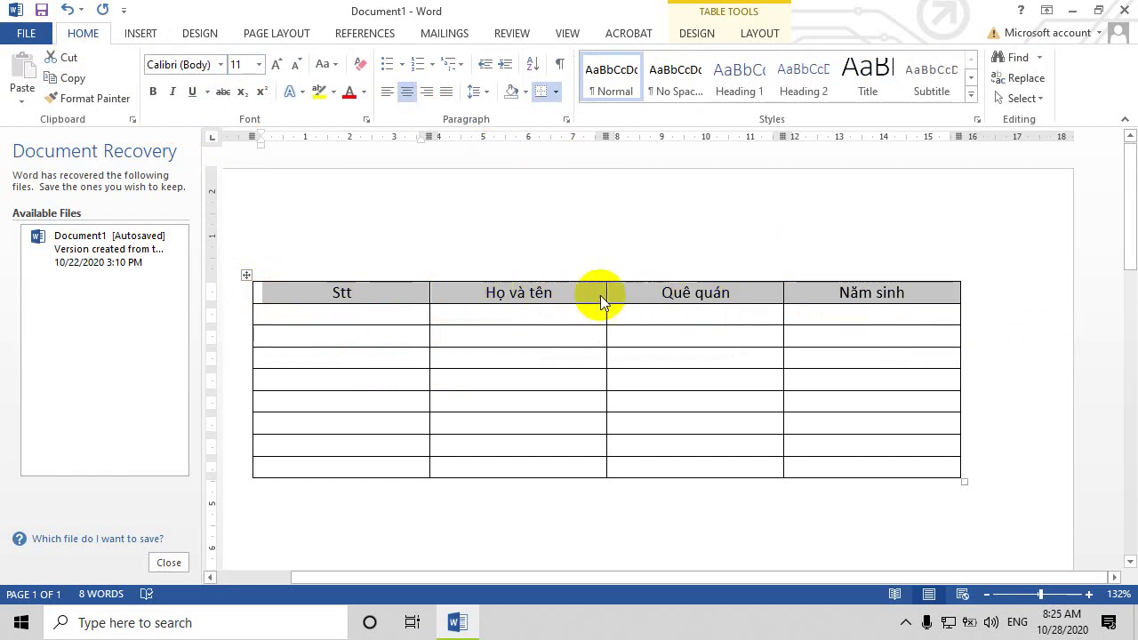
# Step: Shade the header row Orange, Accent 2, Lighter 40% and make its labels gold
pyautogui.click(525, 92)
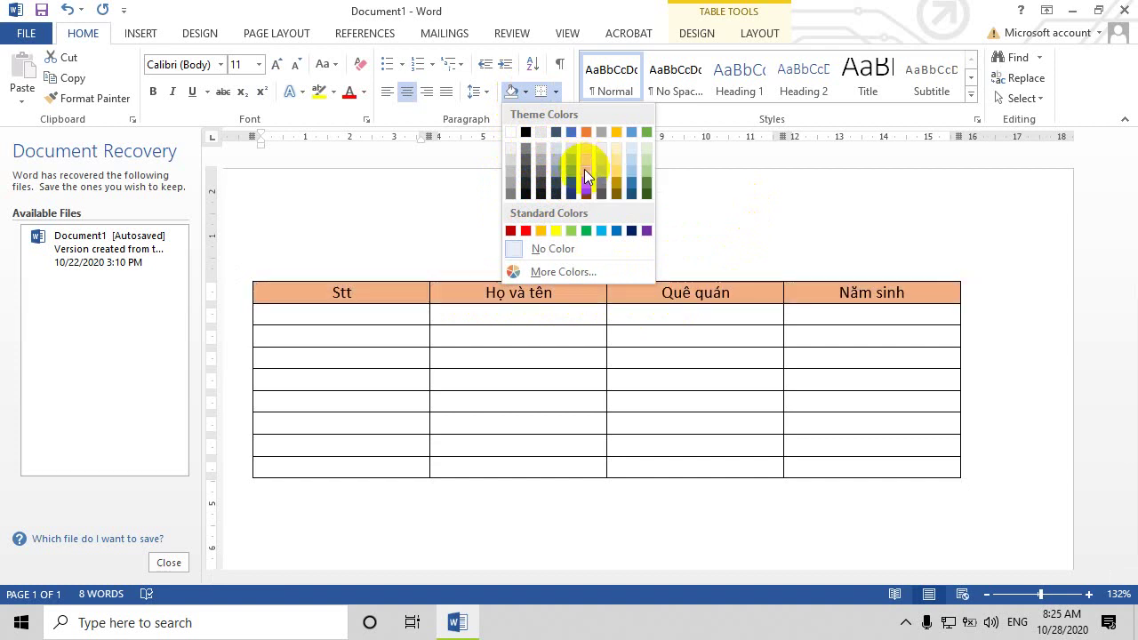
pyautogui.click(585, 169)
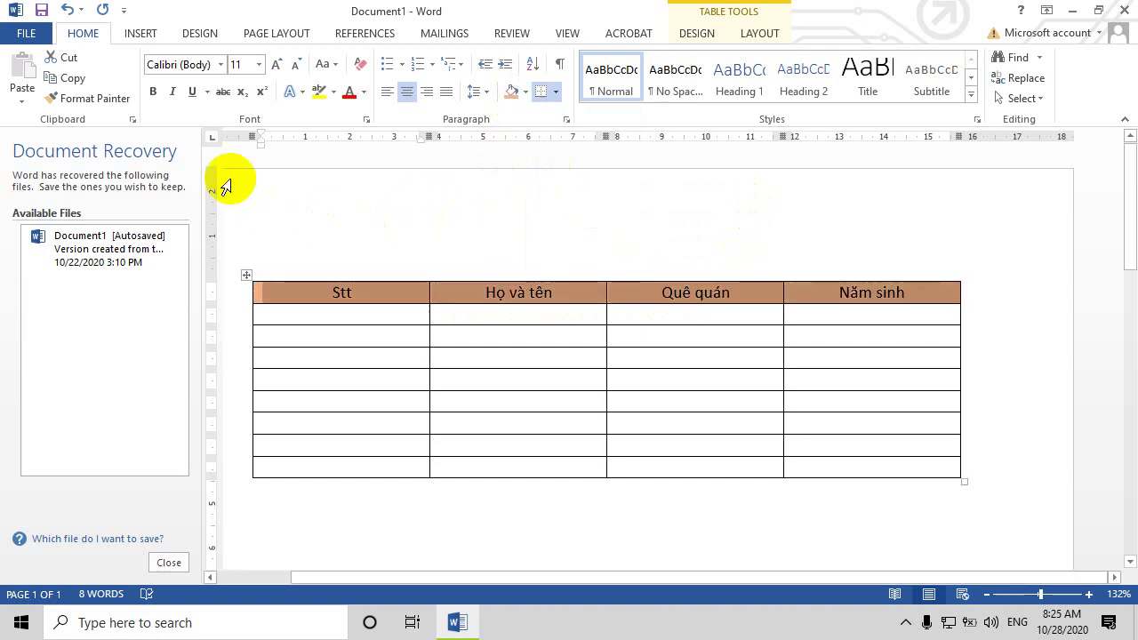
pyautogui.click(298, 531)
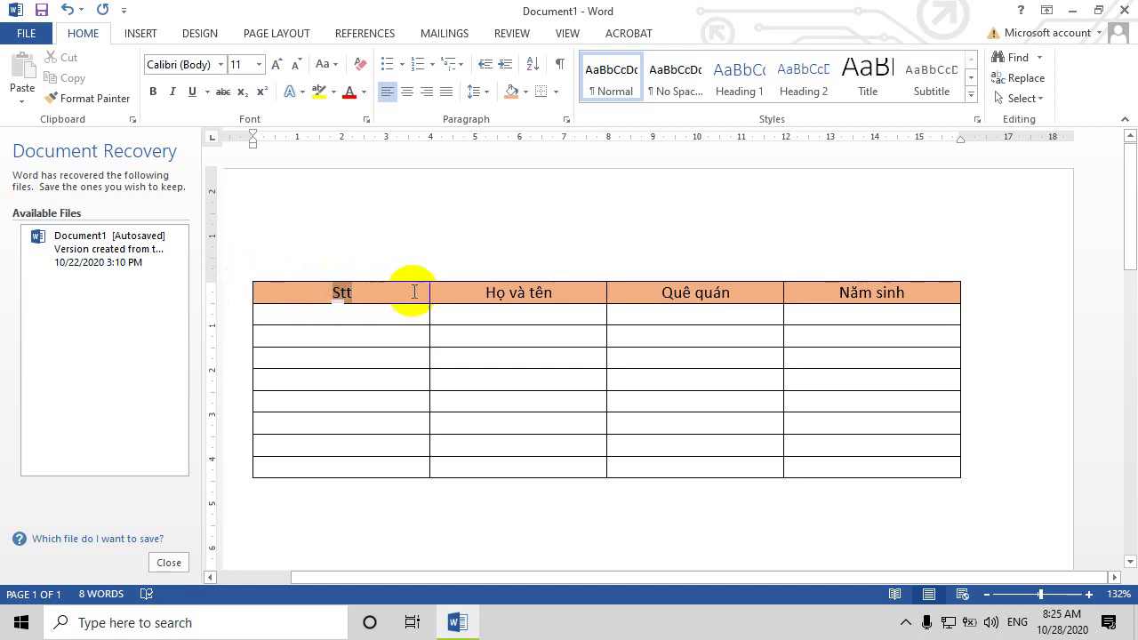
pyautogui.moveTo(327, 295); pyautogui.dragTo(889, 293)
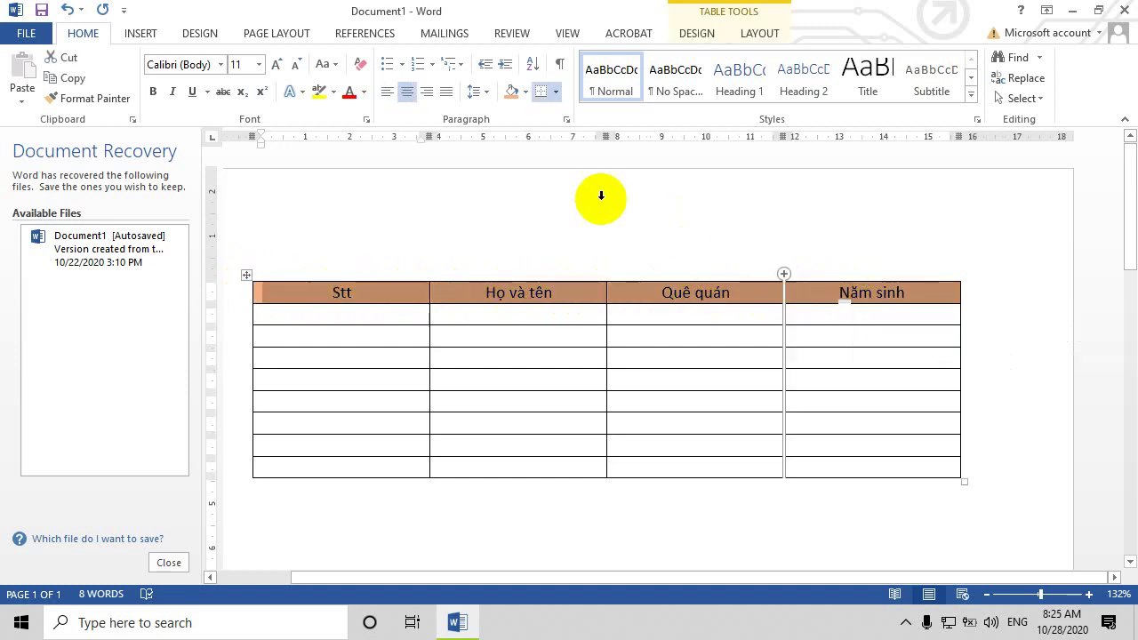
pyautogui.click(365, 92)
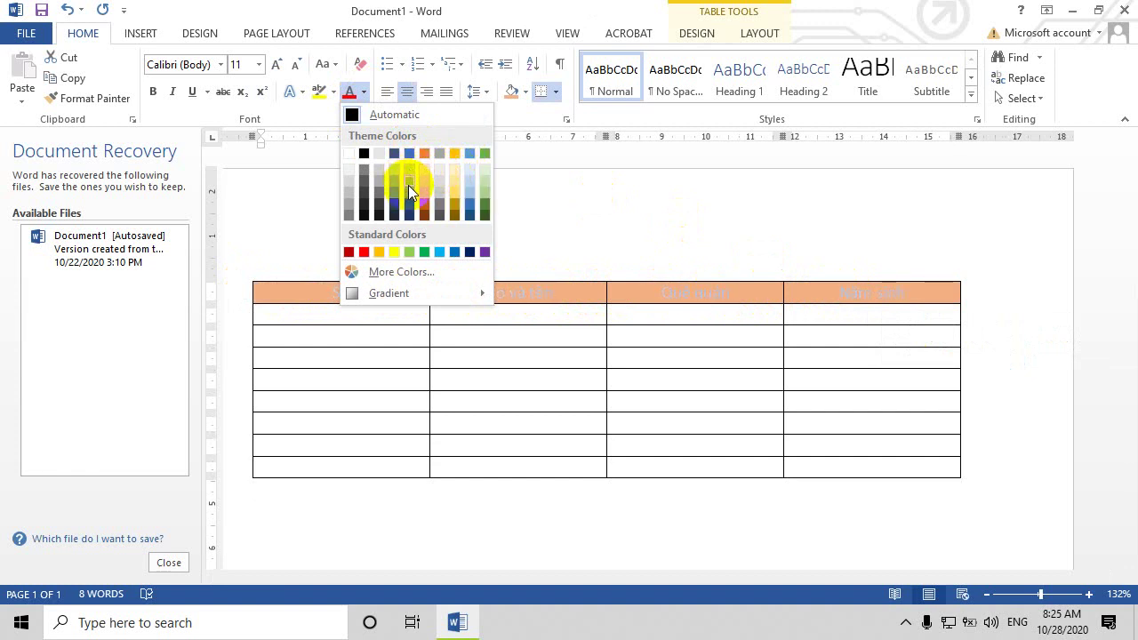
pyautogui.click(454, 155)
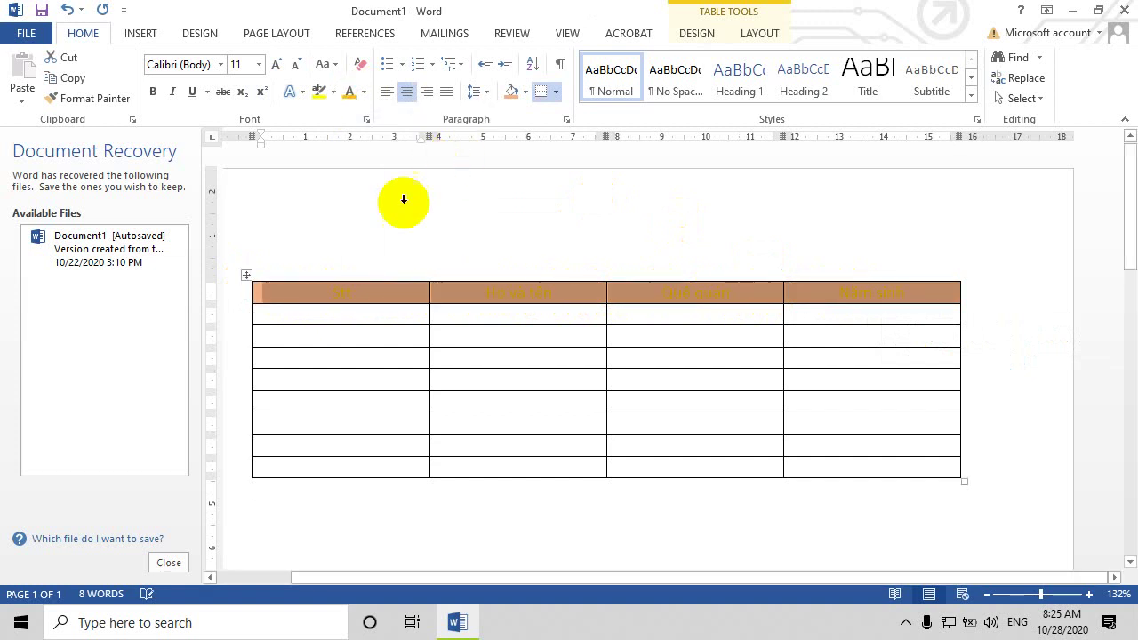
pyautogui.click(257, 295)
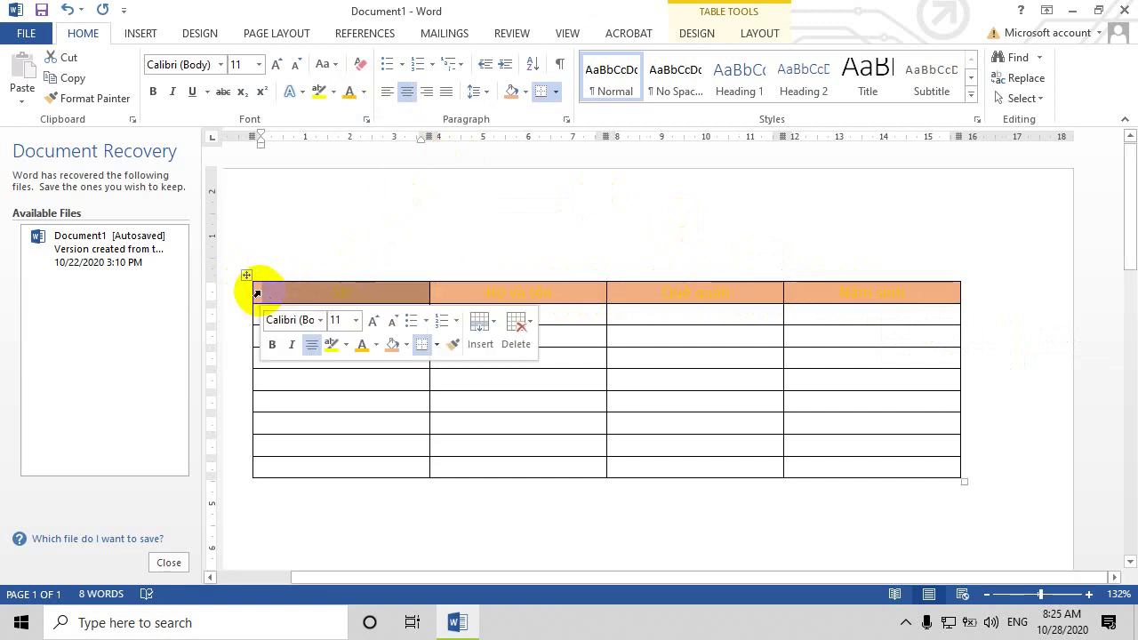
# Step: Re-shade the header row, trying dark navy before settling on light grey
pyautogui.click(262, 294)
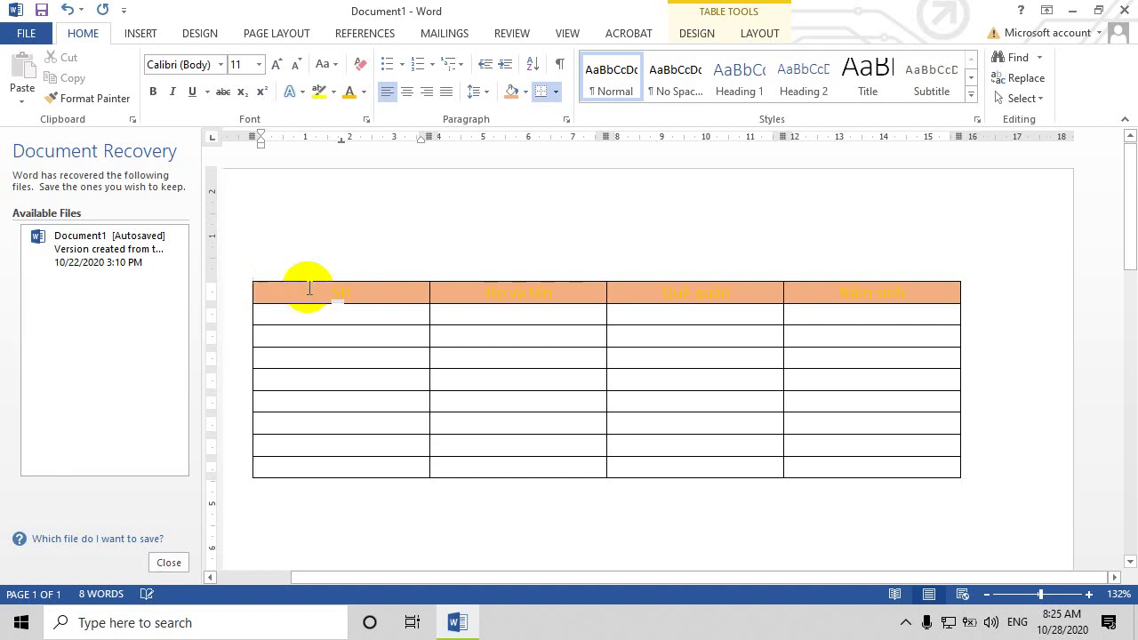
pyautogui.moveTo(507, 287); pyautogui.dragTo(894, 285)
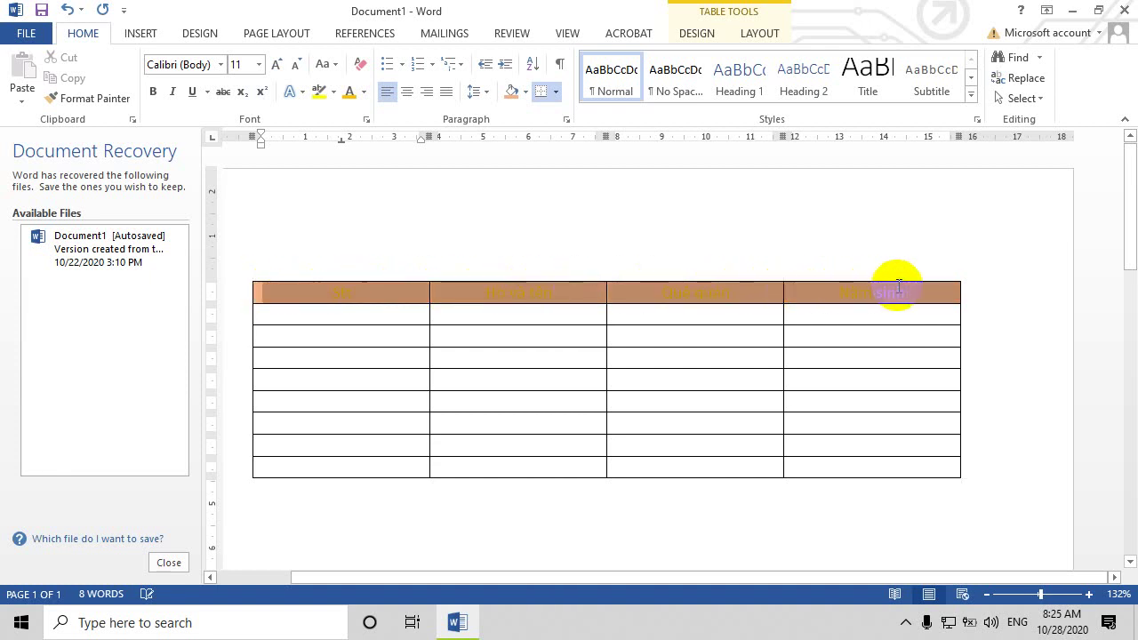
pyautogui.click(525, 93)
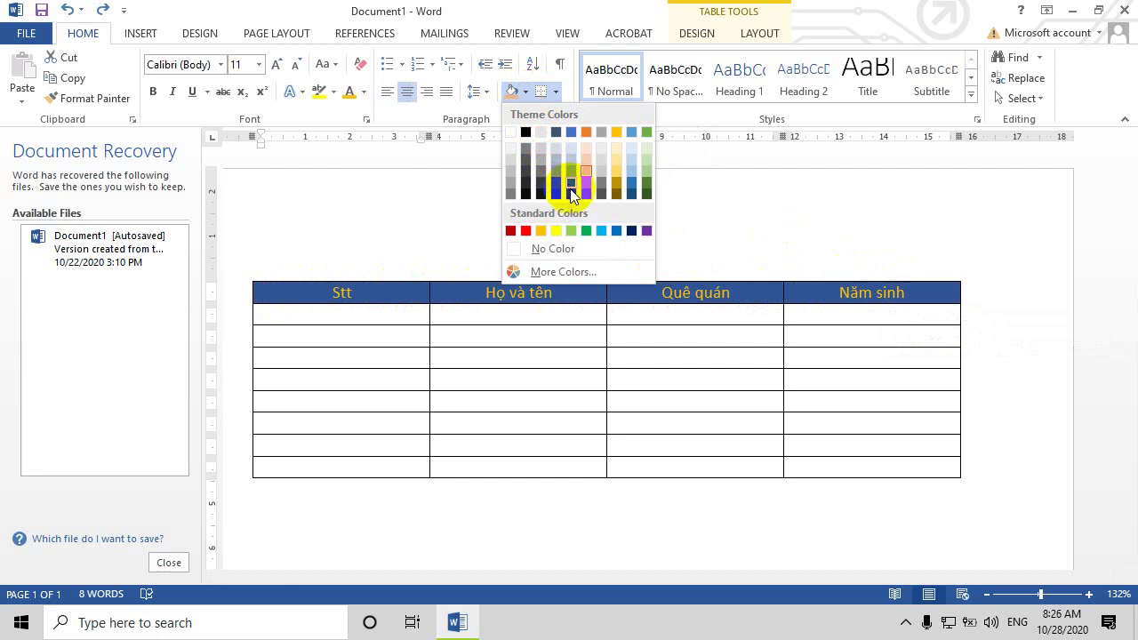
pyautogui.click(572, 192)
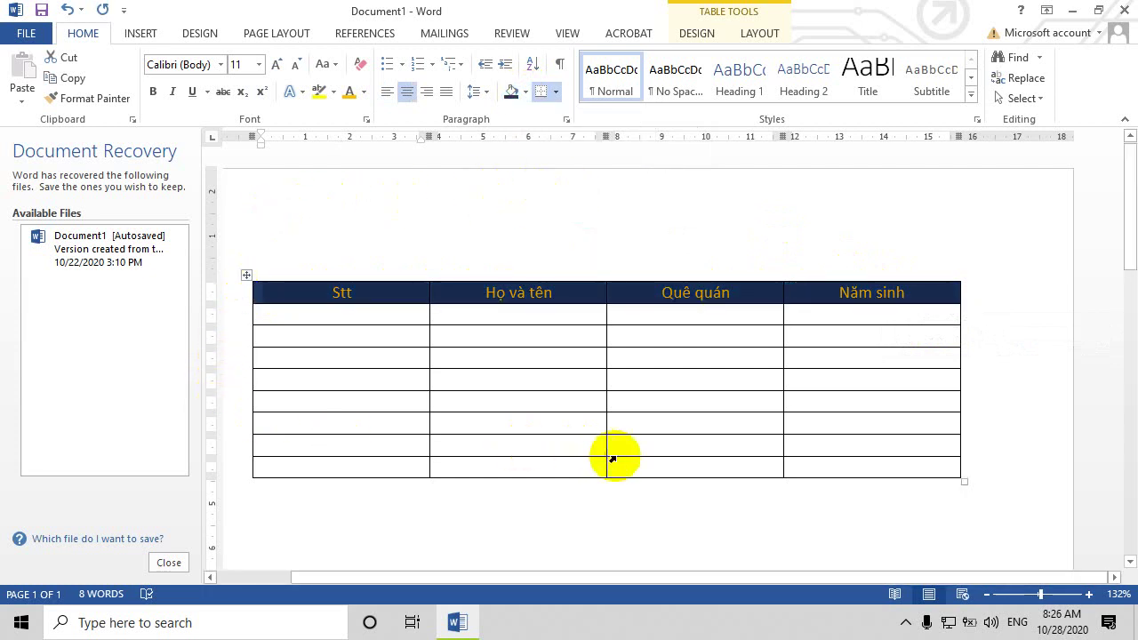
pyautogui.click(709, 541)
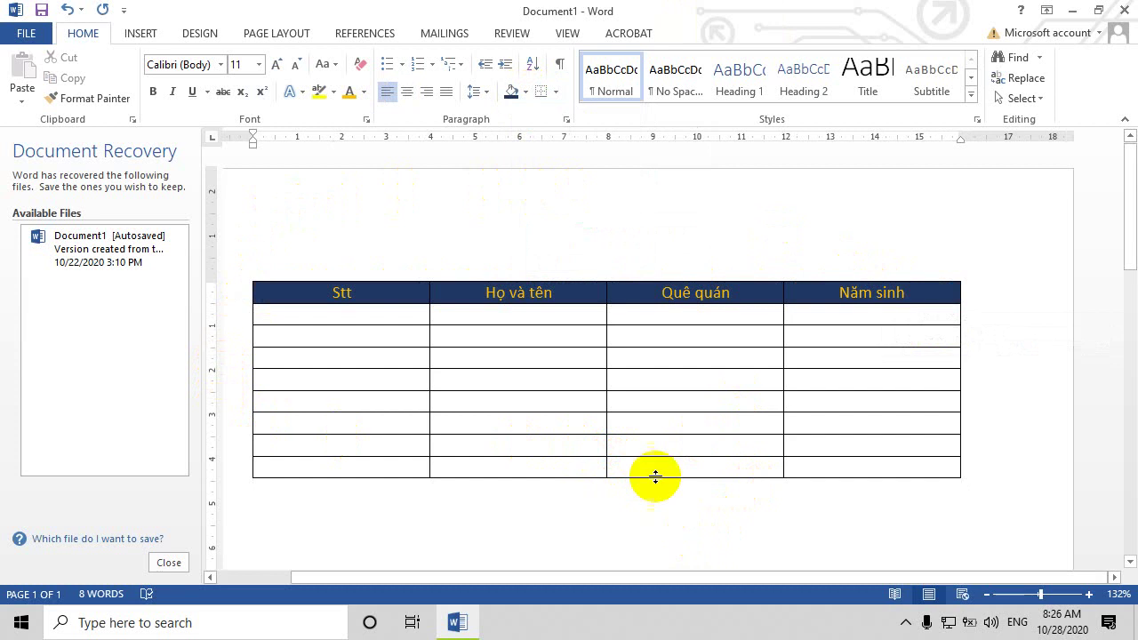
pyautogui.moveTo(639, 279)
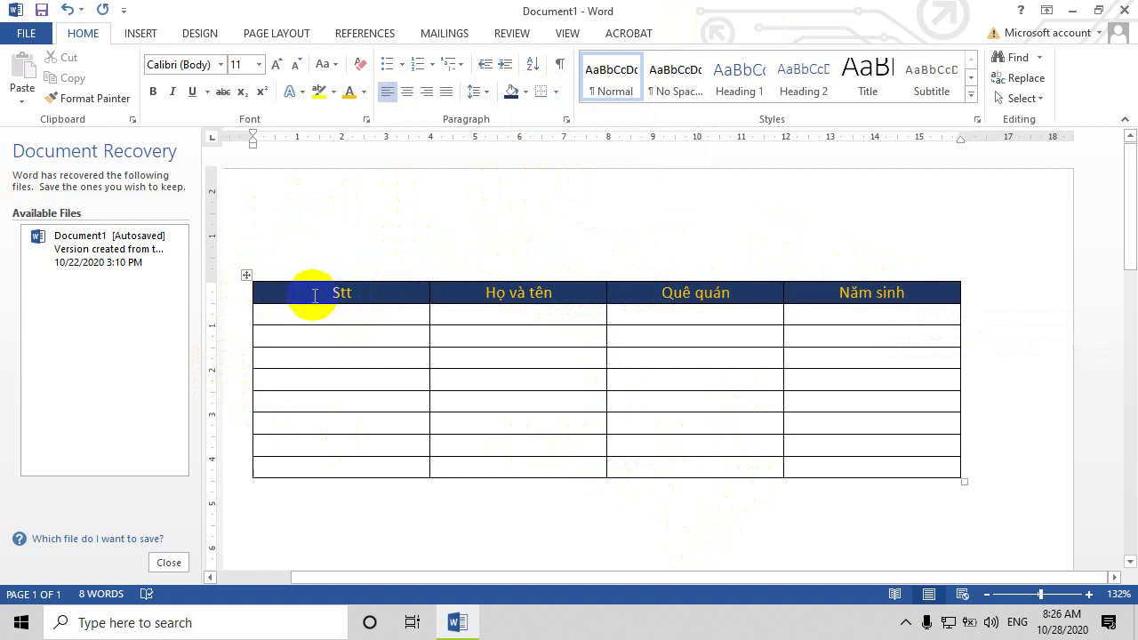
pyautogui.moveTo(315, 295); pyautogui.dragTo(918, 301)
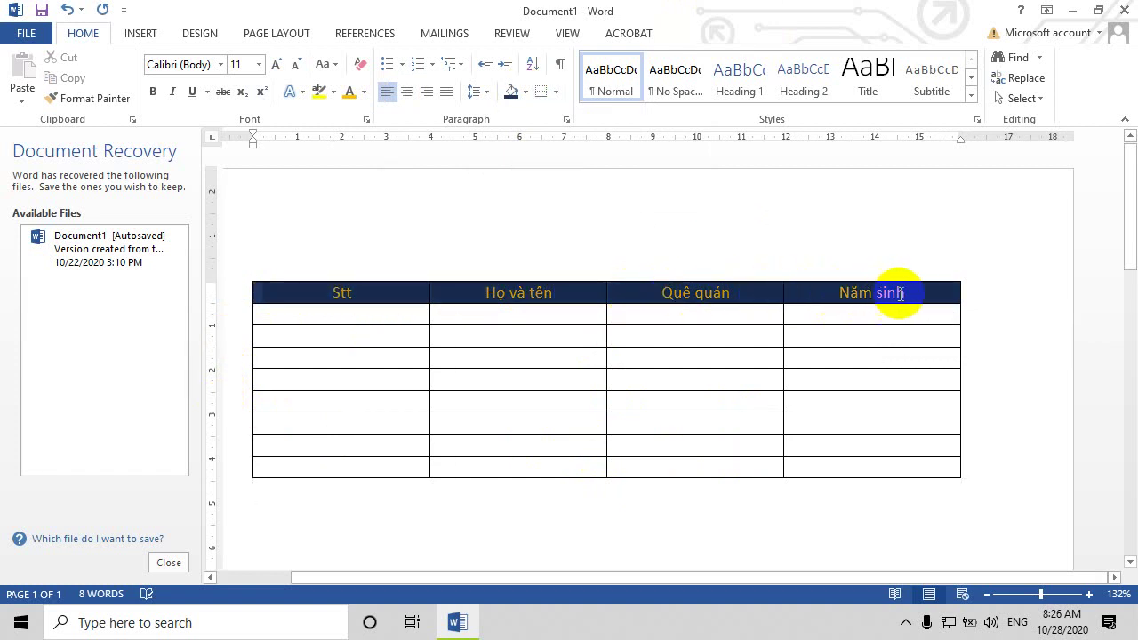
pyautogui.click(661, 355)
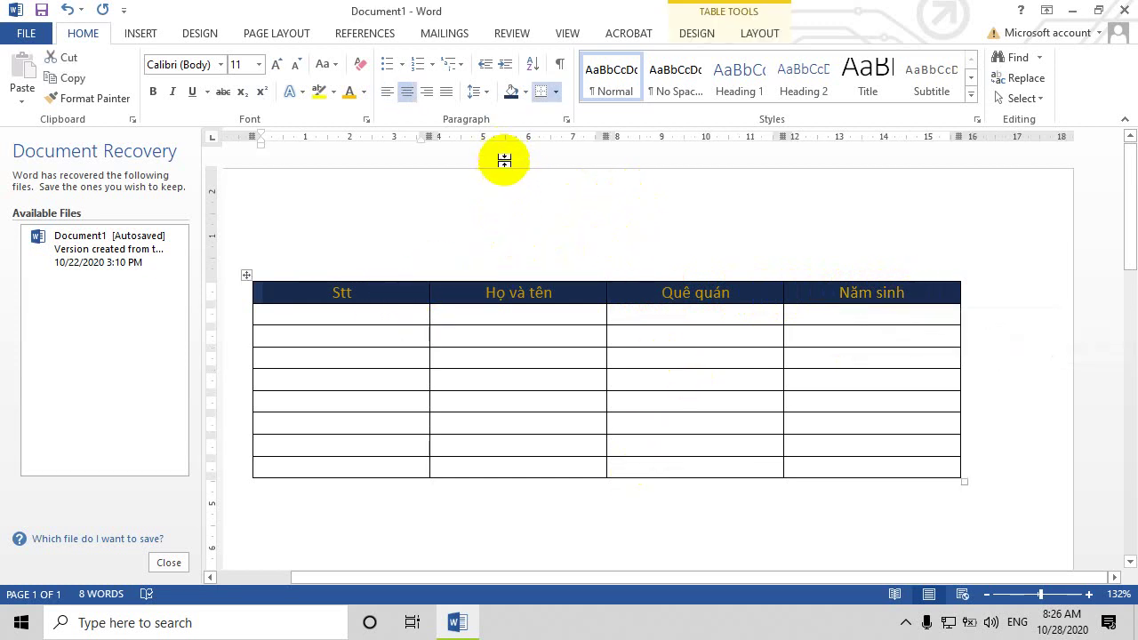
pyautogui.click(555, 93)
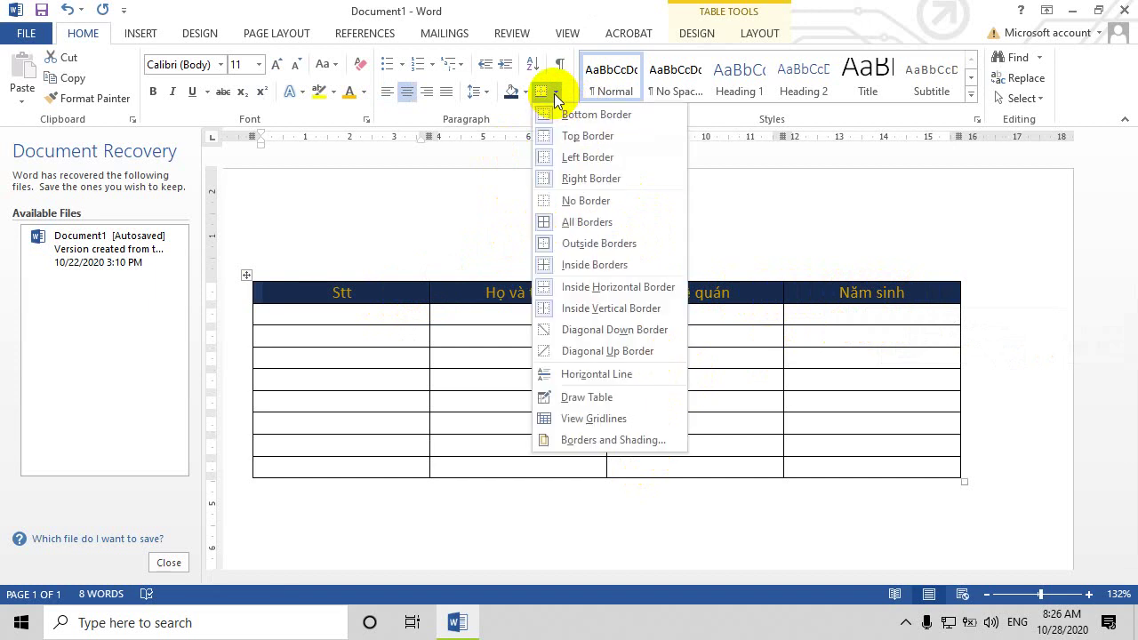
pyautogui.click(525, 93)
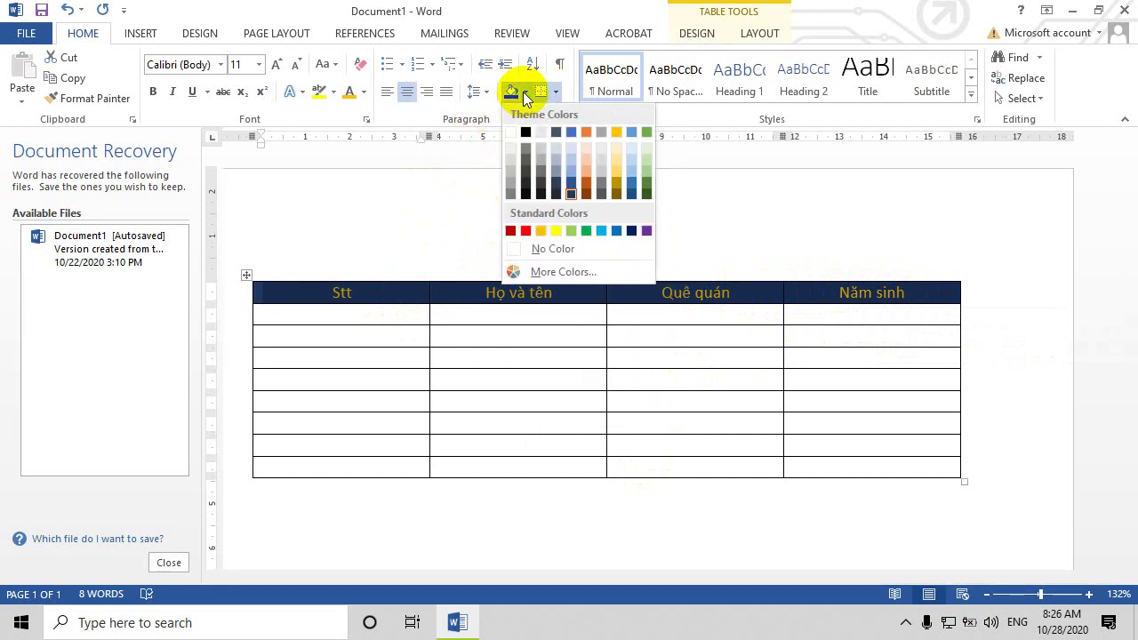
pyautogui.click(602, 149)
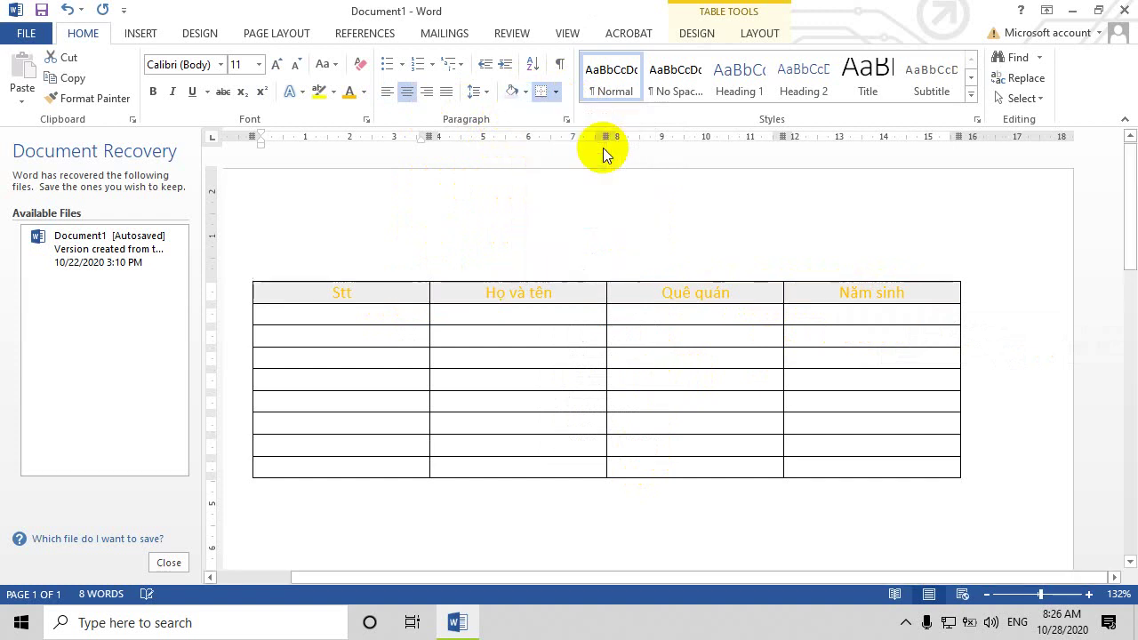
# Step: Make the four header labels black
pyautogui.click(300, 294)
pyautogui.moveTo(333, 289); pyautogui.dragTo(902, 297)
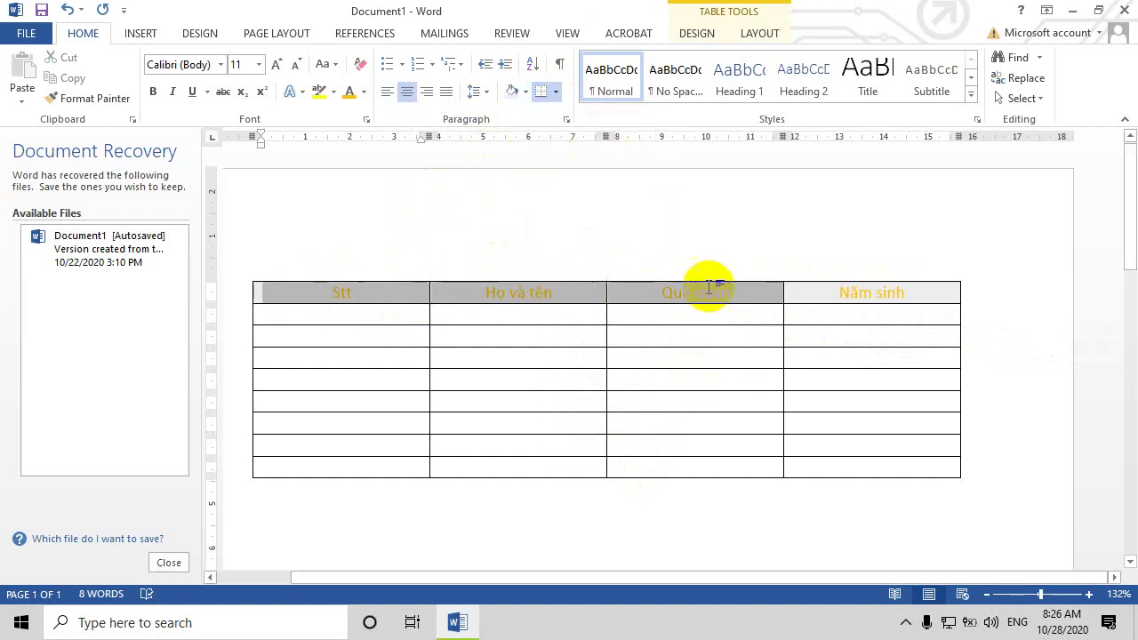
pyautogui.click(364, 93)
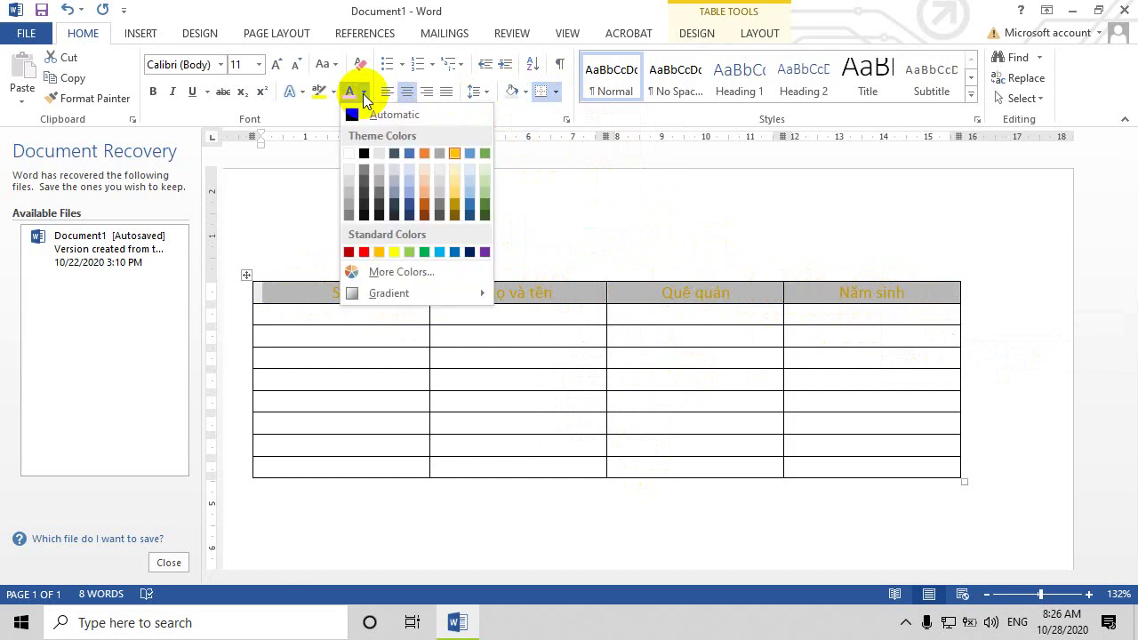
pyautogui.click(365, 152)
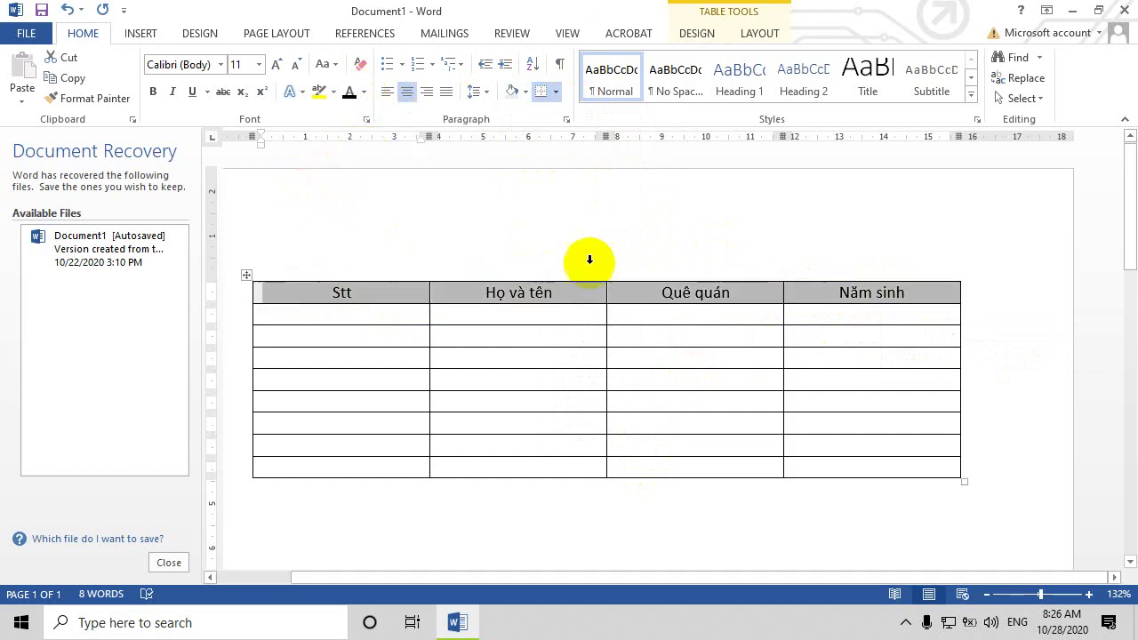
pyautogui.click(1014, 334)
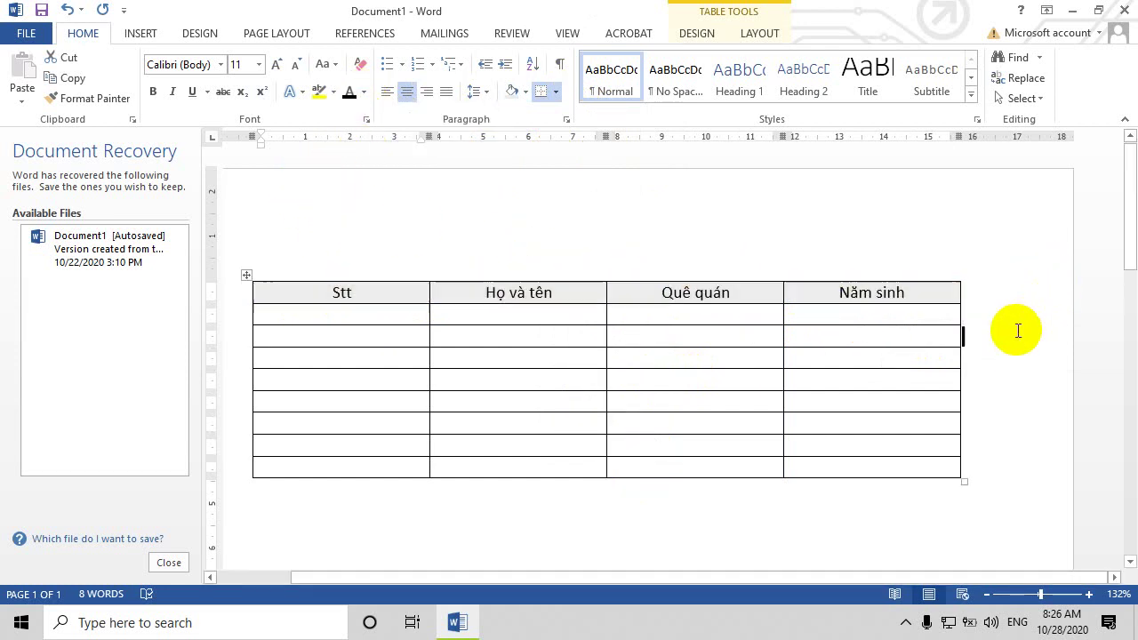
pyautogui.scroll(-1, 602, 386)
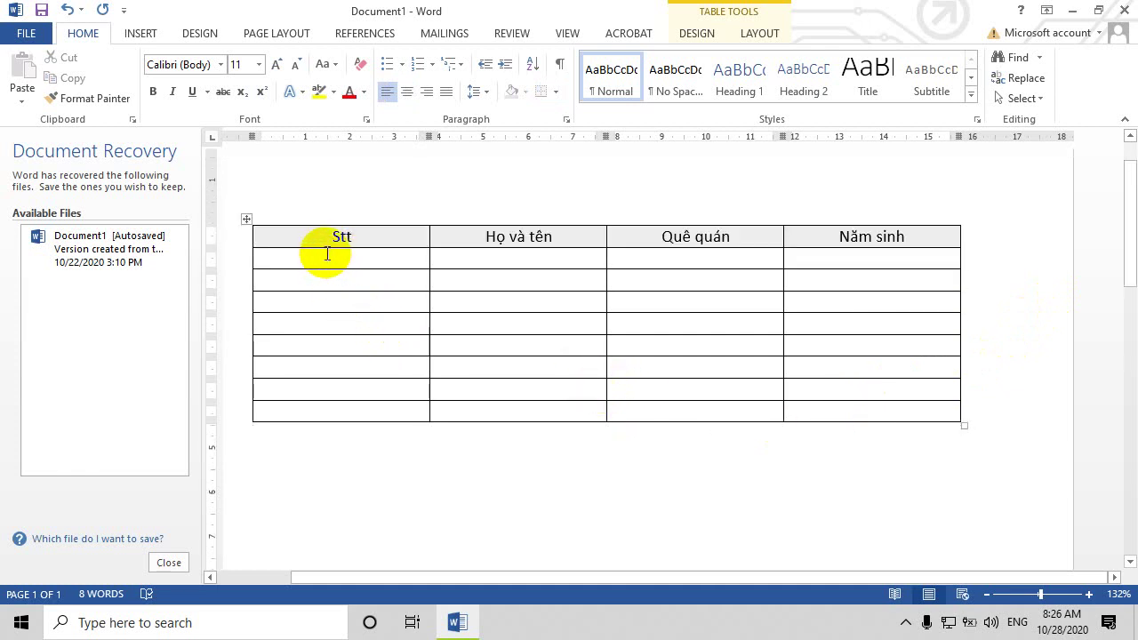
pyautogui.click(326, 254)
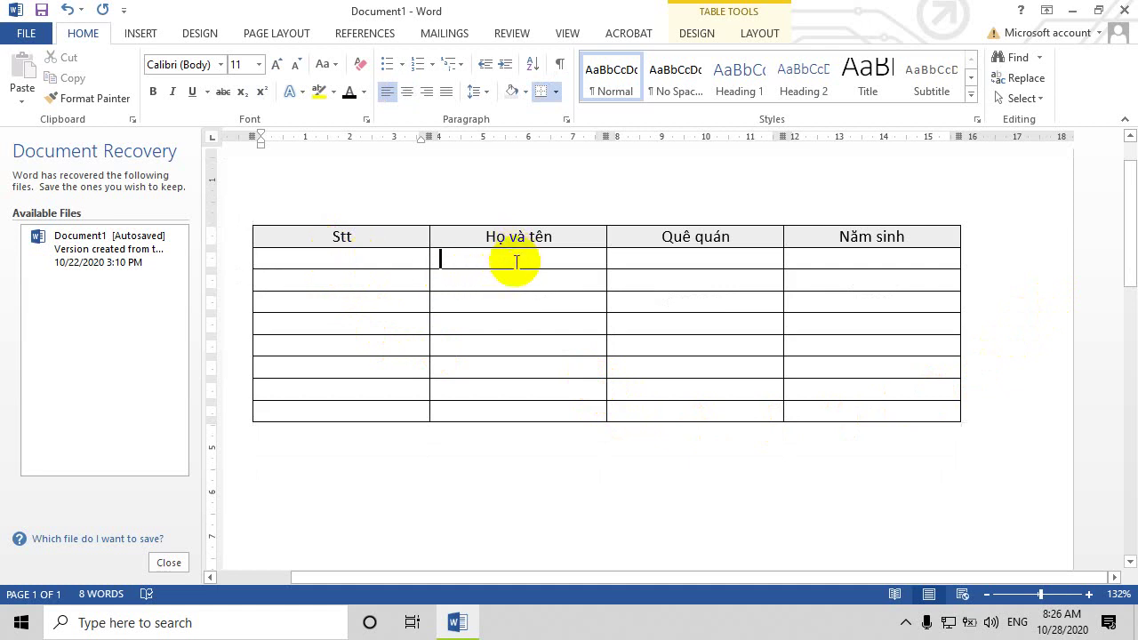
pyautogui.moveTo(517, 254); pyautogui.dragTo(517, 416)
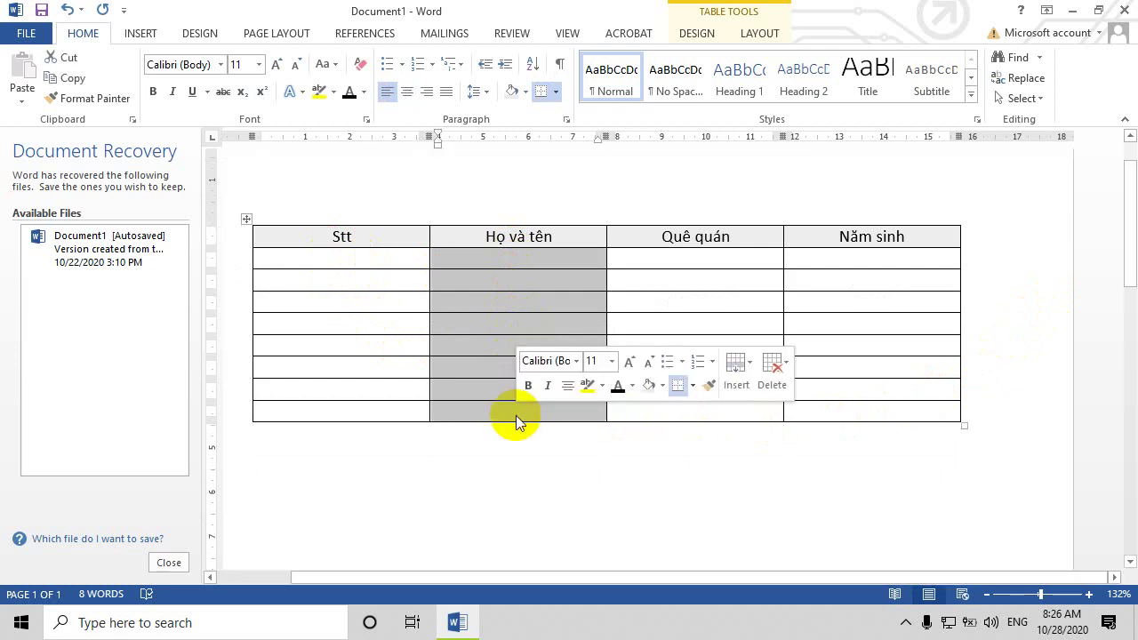
pyautogui.rightClick(524, 266)
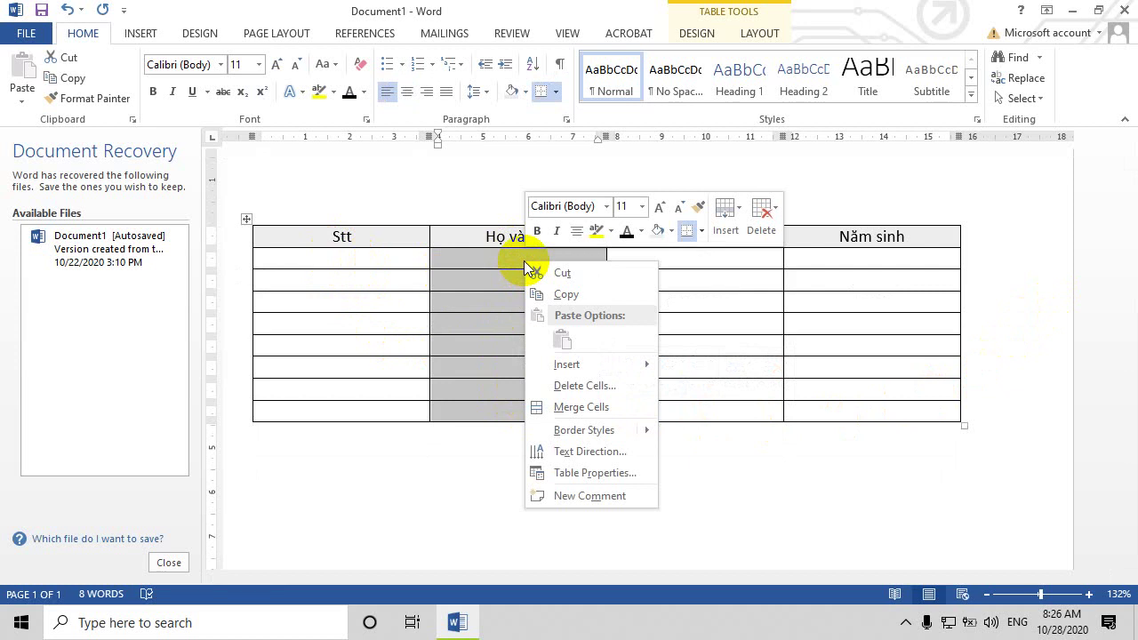
pyautogui.moveTo(549, 367)
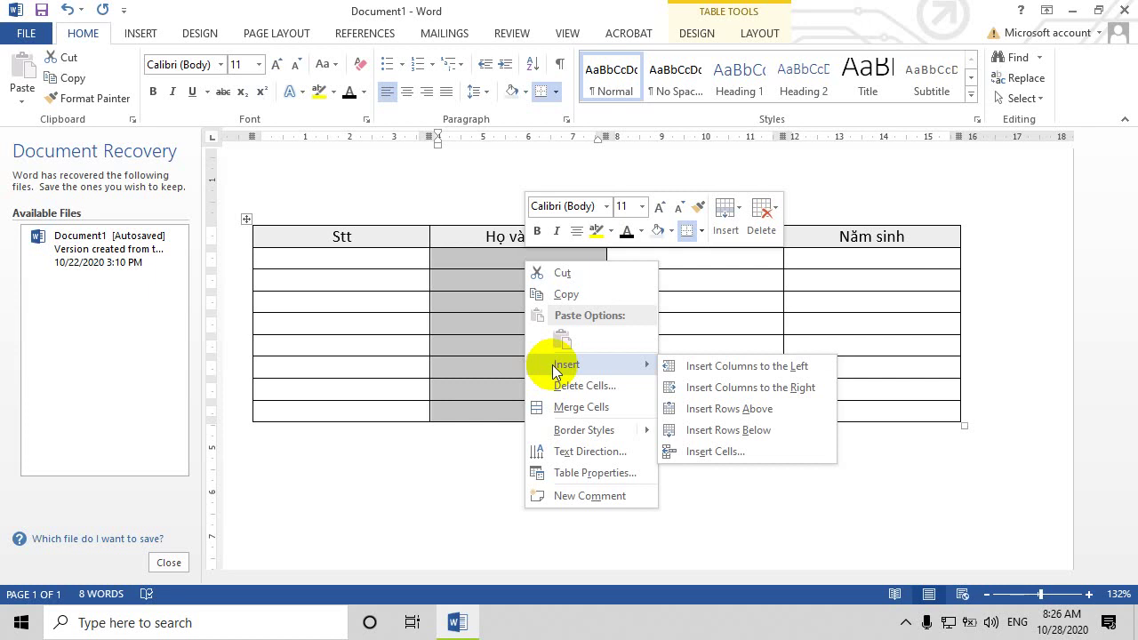
pyautogui.rightClick(508, 259)
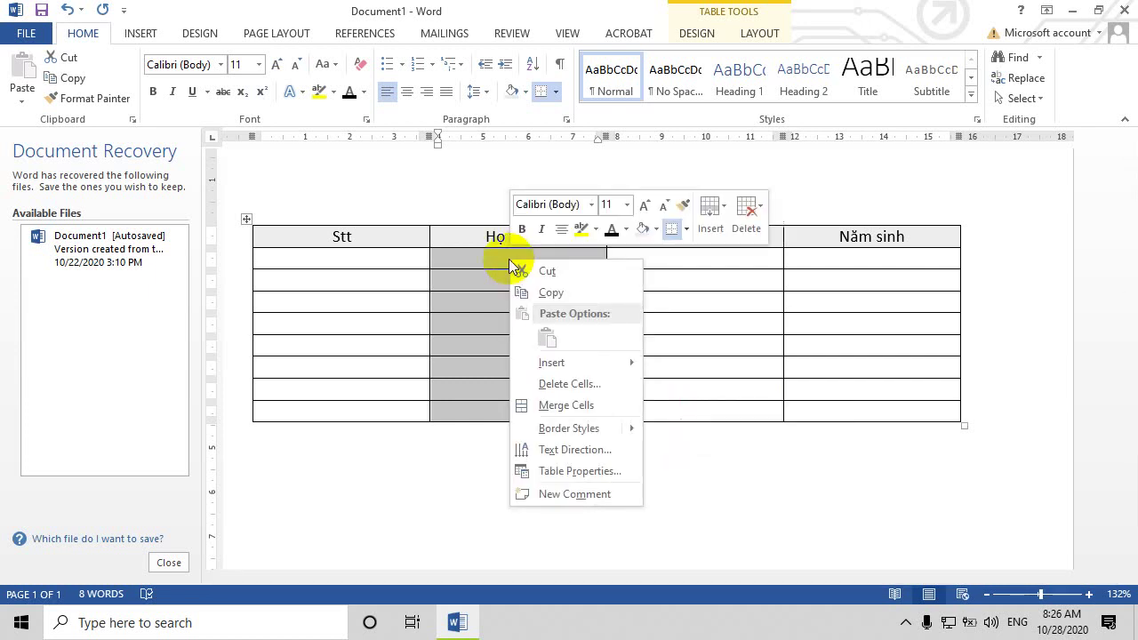
pyautogui.press('Escape')
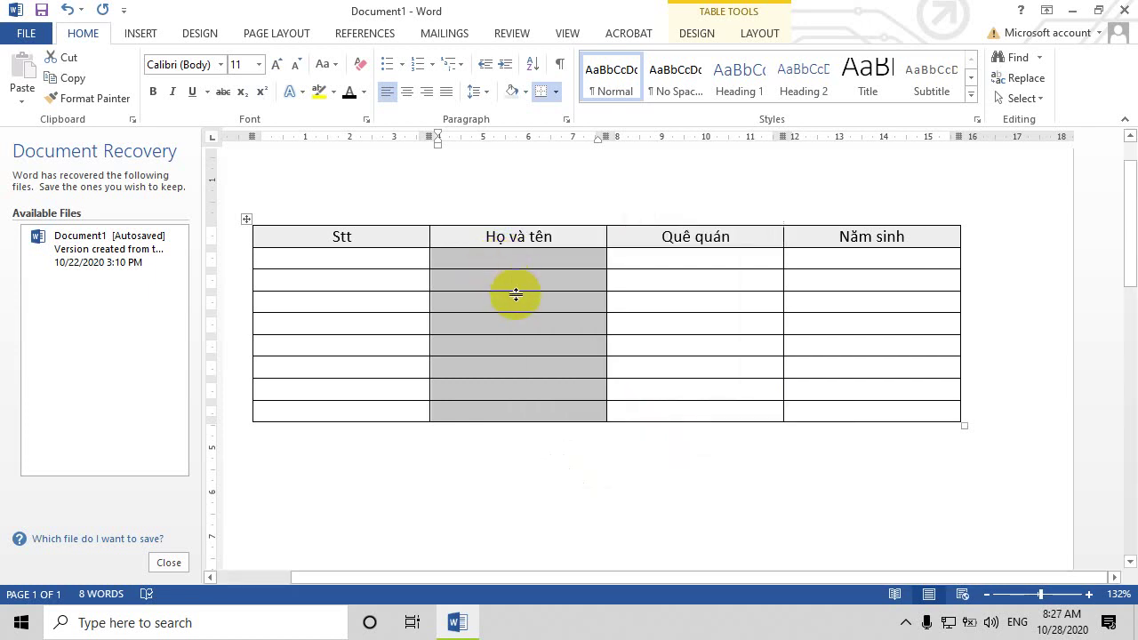
pyautogui.click(515, 291)
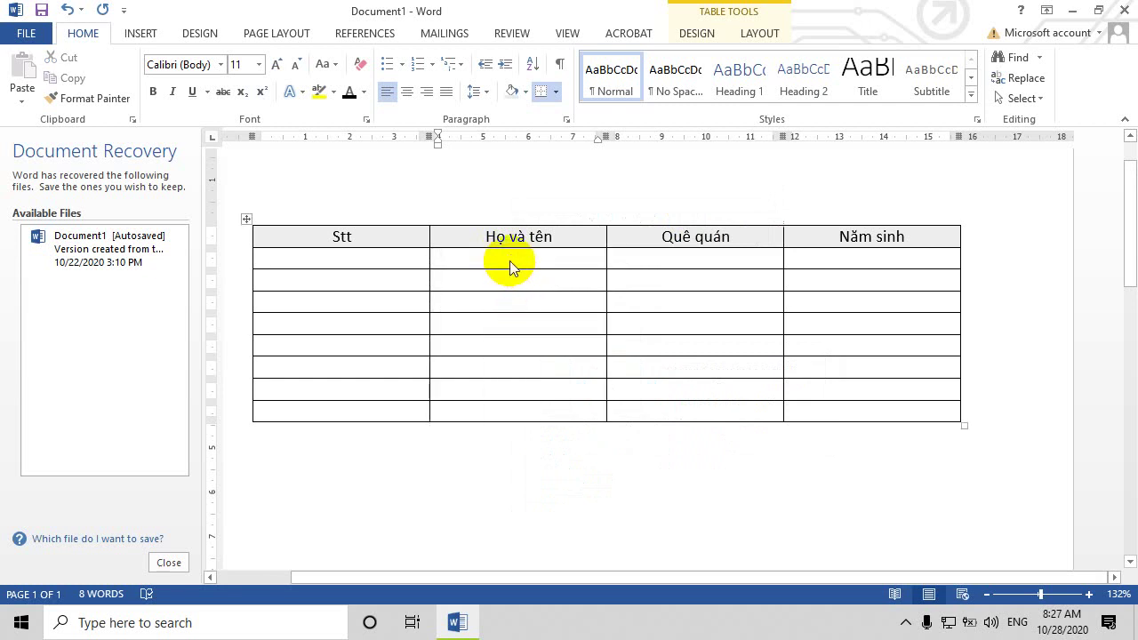
pyautogui.rightClick(509, 260)
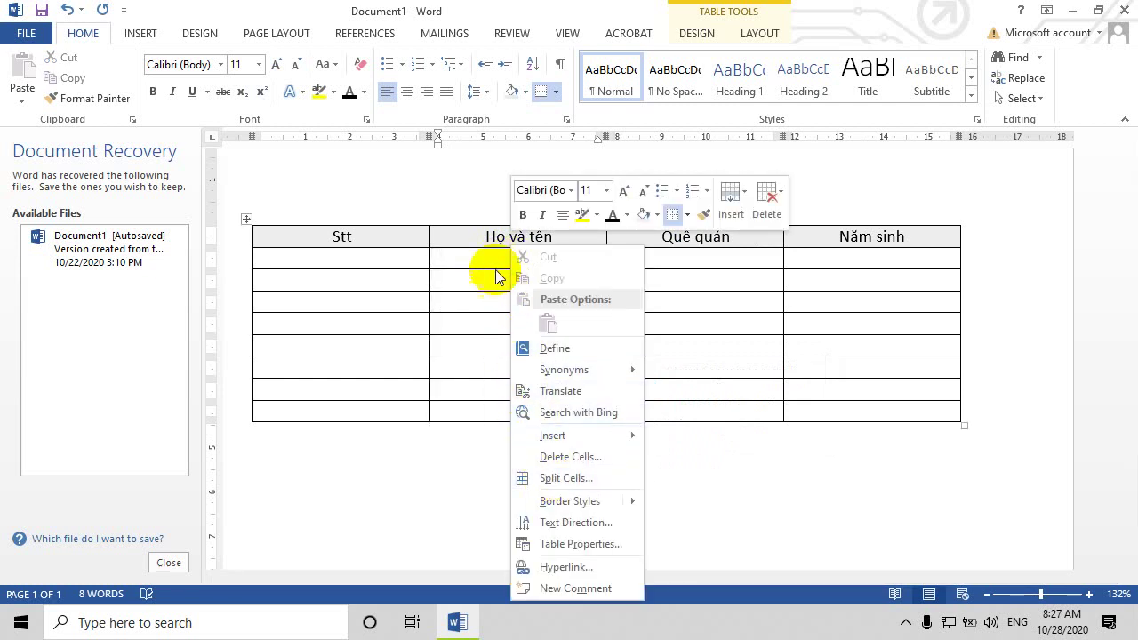
pyautogui.click(495, 256)
pyautogui.moveTo(495, 256); pyautogui.dragTo(564, 407)
pyautogui.rightClick(536, 282)
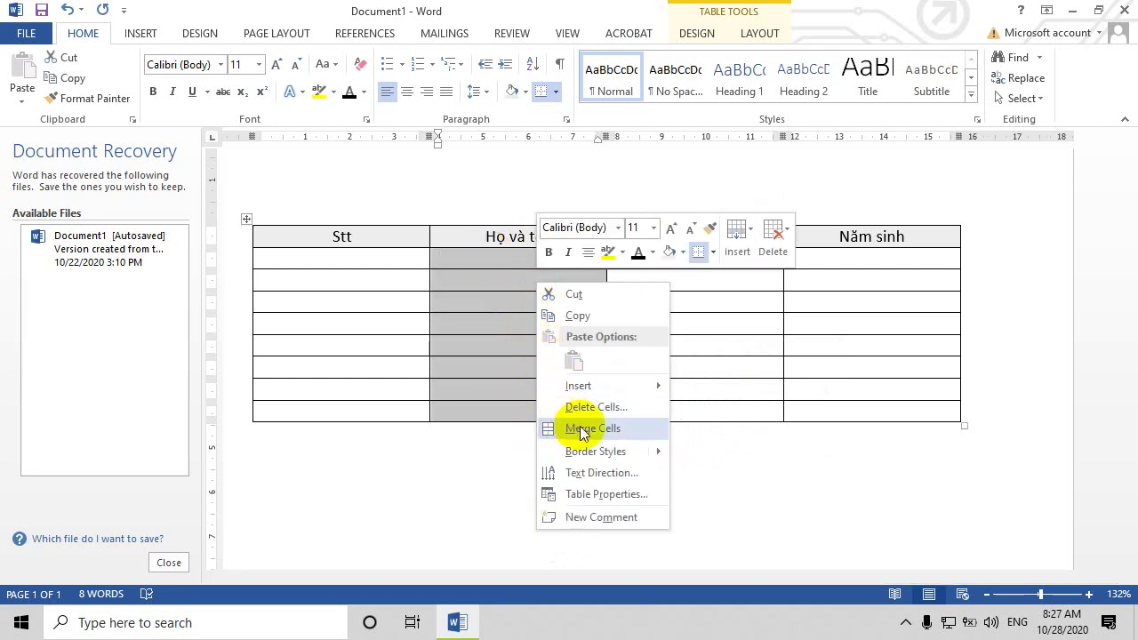
pyautogui.moveTo(584, 394)
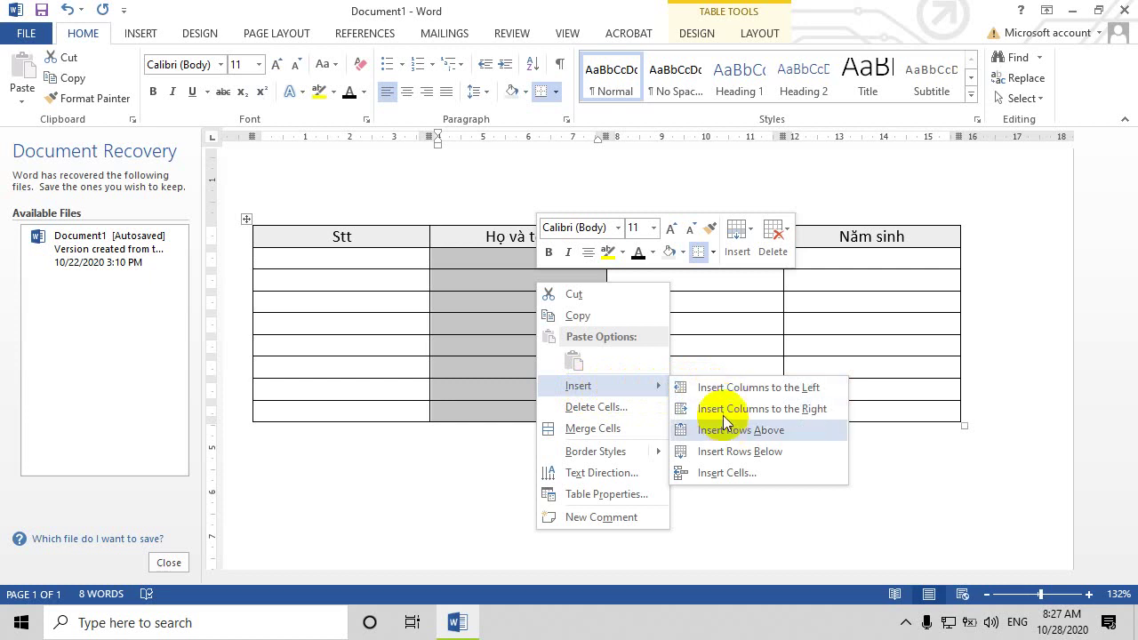
pyautogui.click(722, 396)
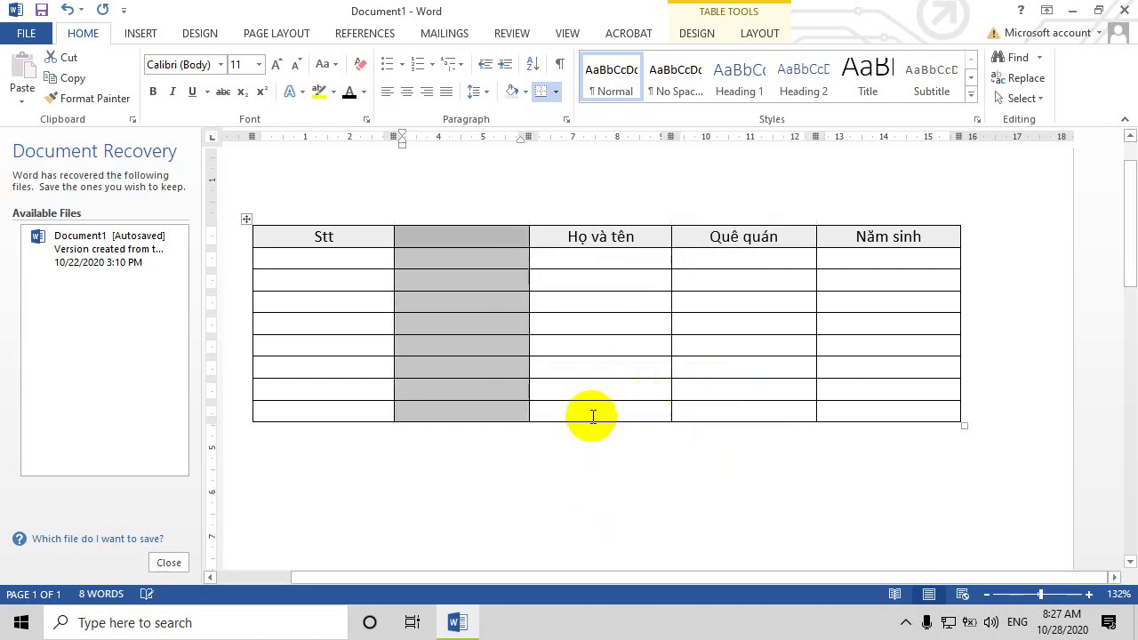
pyautogui.hotkey('ctrl', 'z')
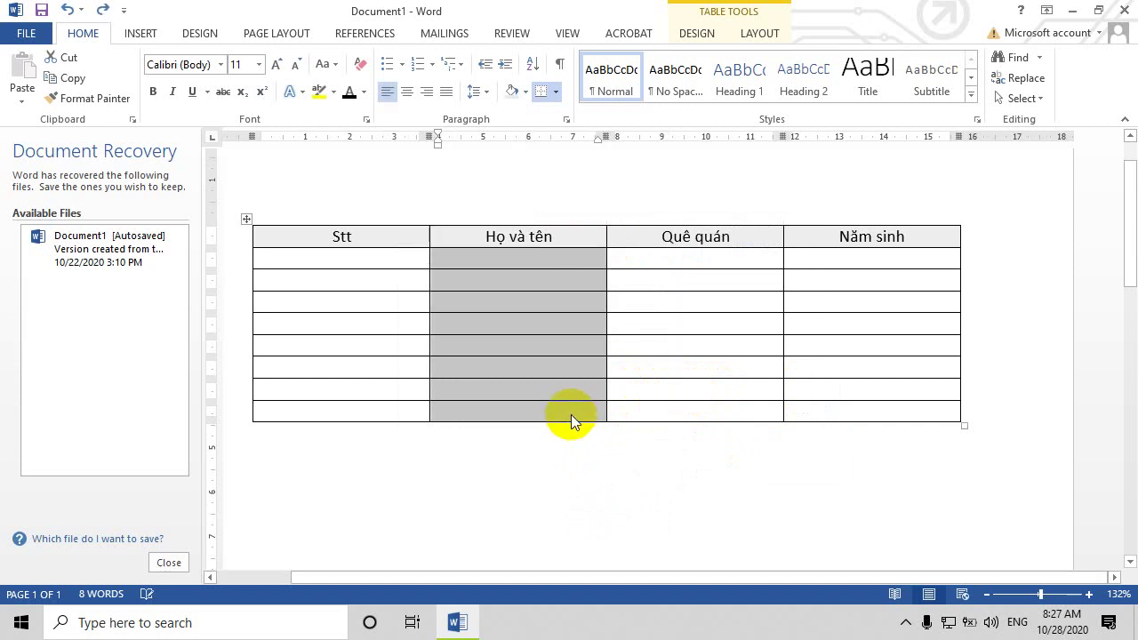
# Step: Split the first two data cells under Họ và tên into two columns each
pyautogui.click(495, 262)
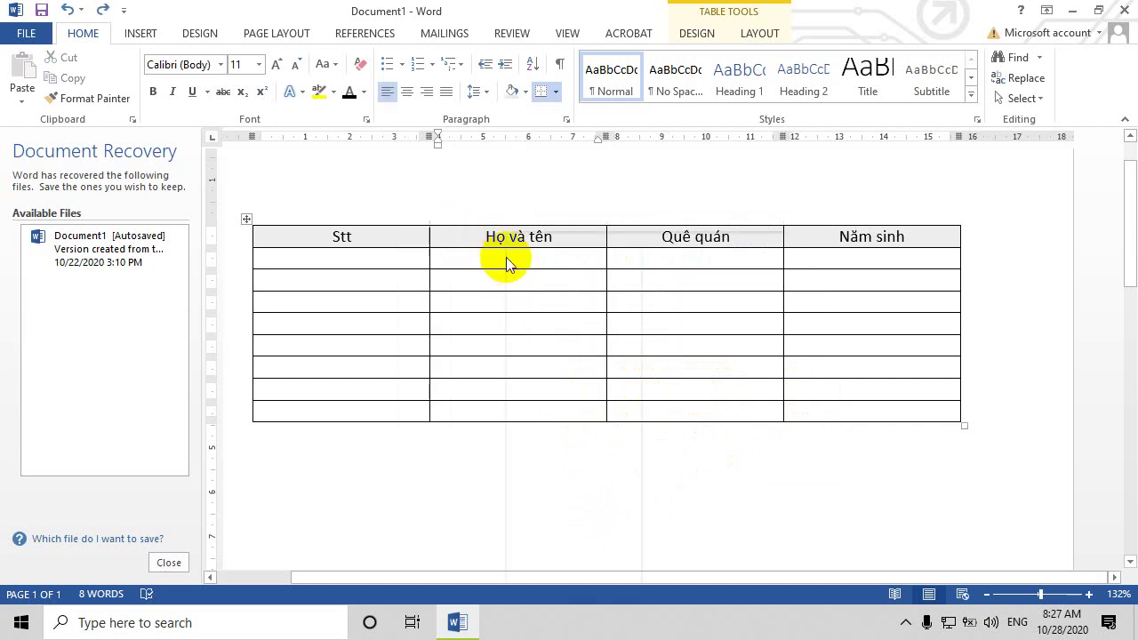
pyautogui.rightClick(506, 257)
pyautogui.moveTo(554, 500)
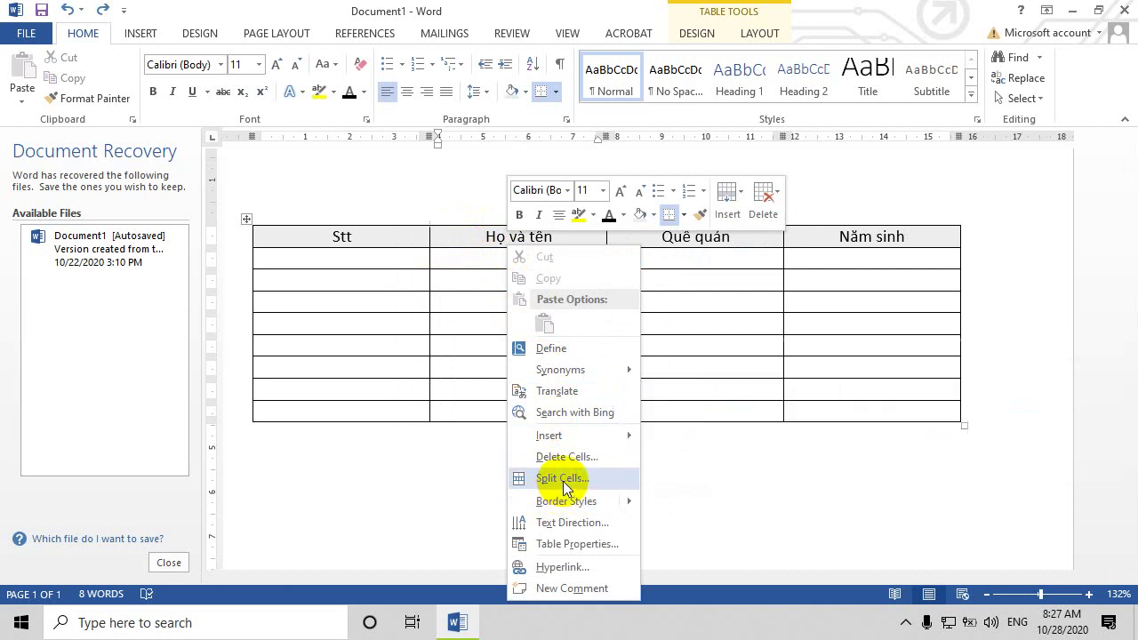
pyautogui.click(585, 480)
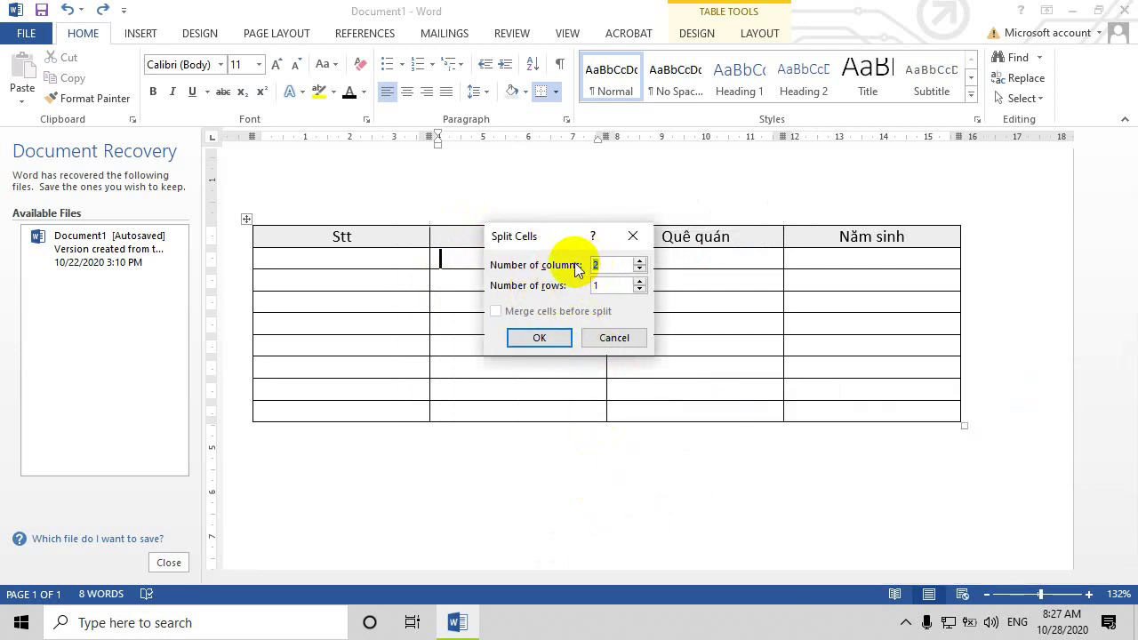
pyautogui.click(540, 338)
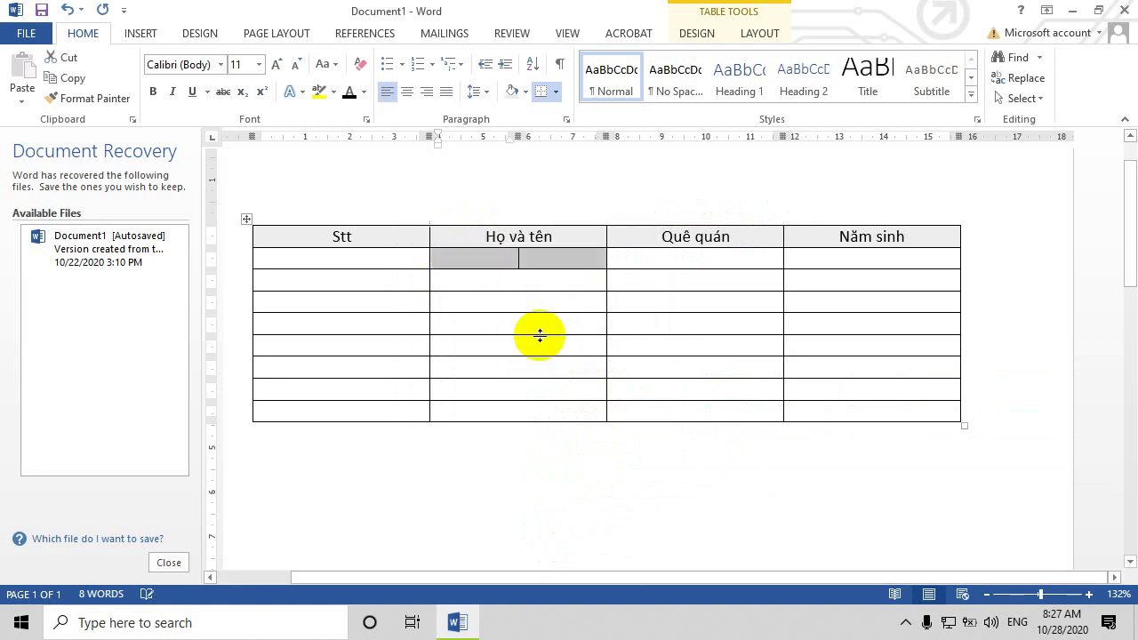
pyautogui.click(510, 266)
pyautogui.rightClick(523, 258)
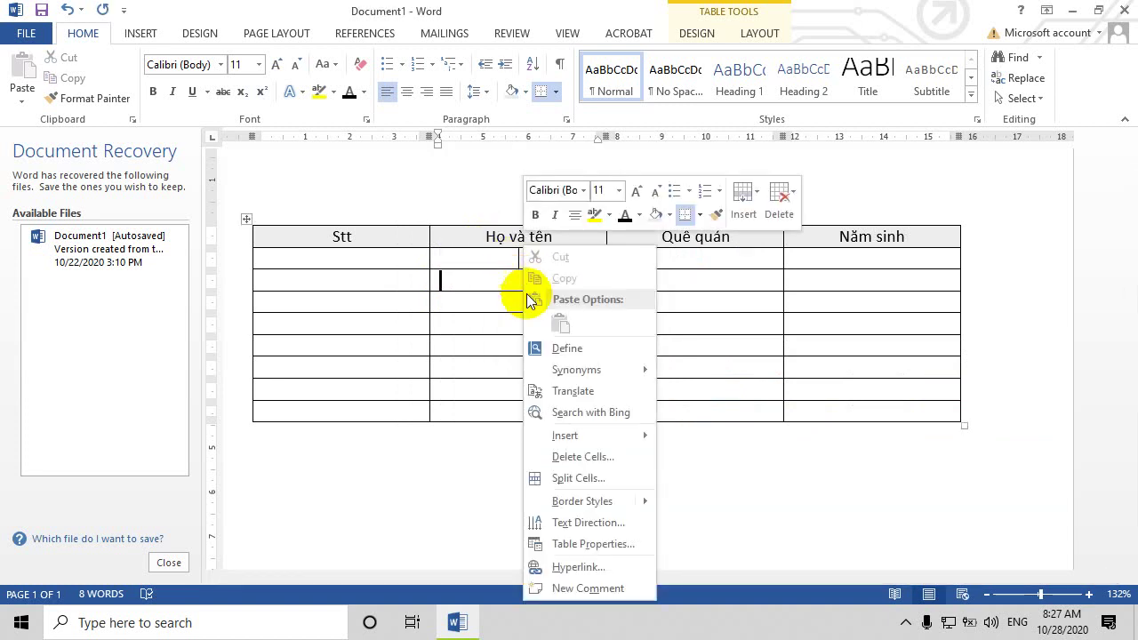
pyautogui.click(574, 480)
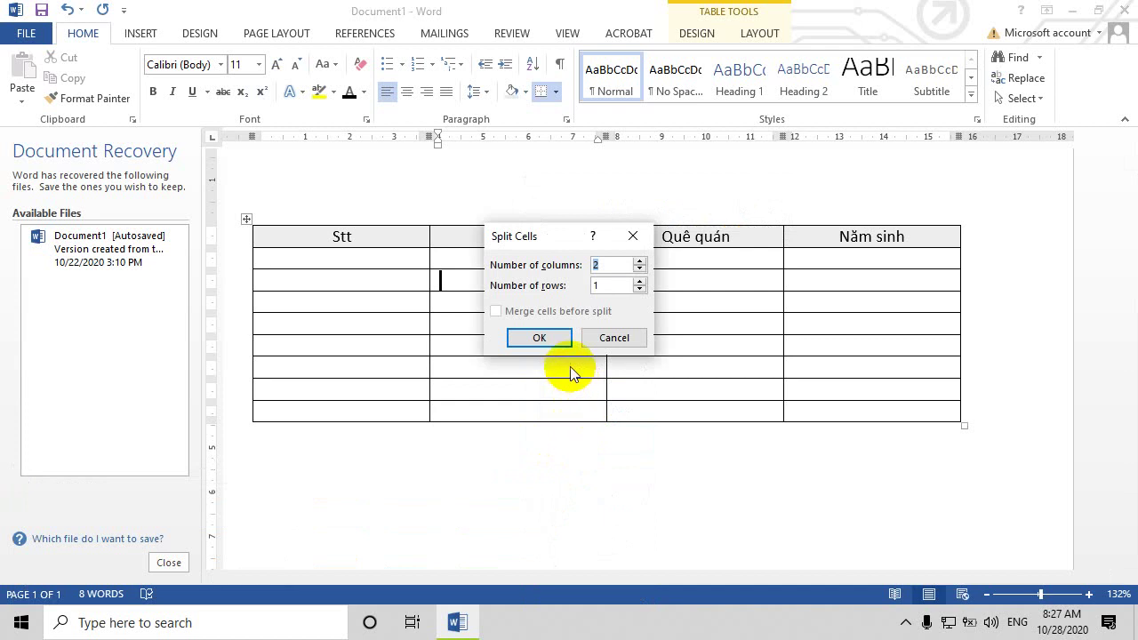
pyautogui.click(559, 338)
# Step: Split the third and fourth cells under Họ và tên into two columns each
pyautogui.click(523, 303)
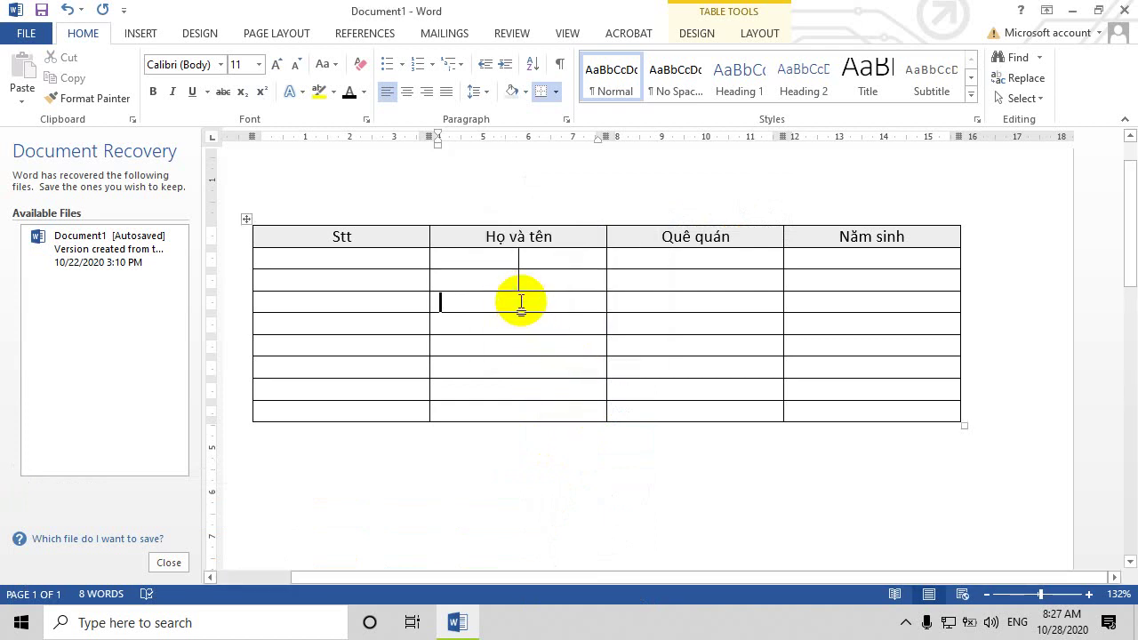
pyautogui.rightClick(523, 302)
pyautogui.moveTo(564, 436)
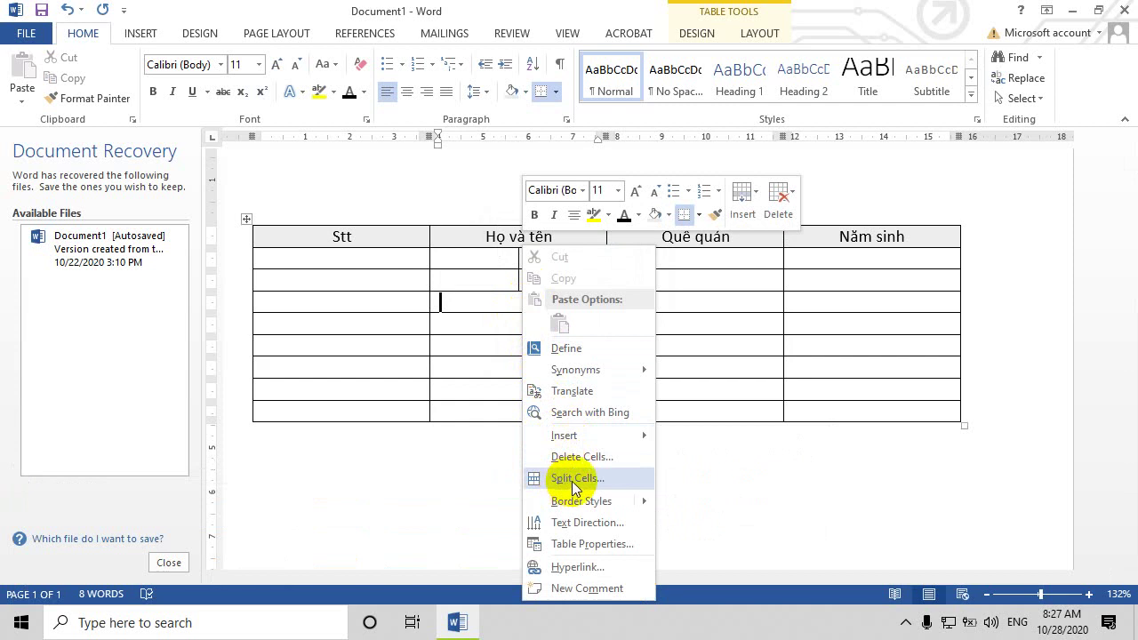
pyautogui.click(574, 479)
pyautogui.click(537, 339)
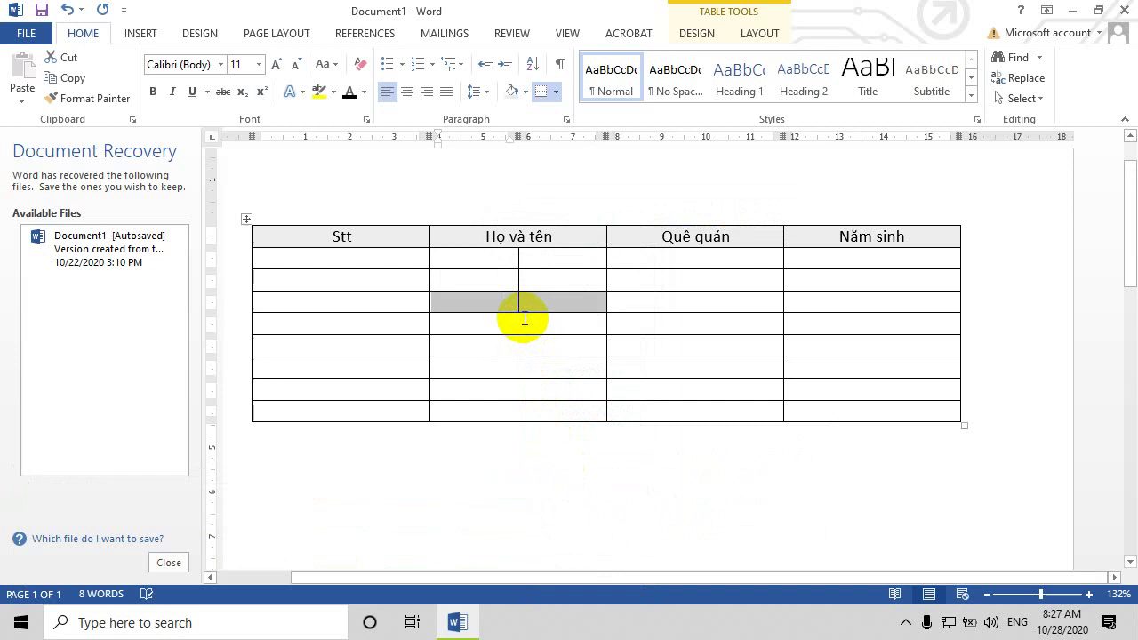
pyautogui.click(522, 320)
pyautogui.rightClick(523, 319)
pyautogui.moveTo(569, 444)
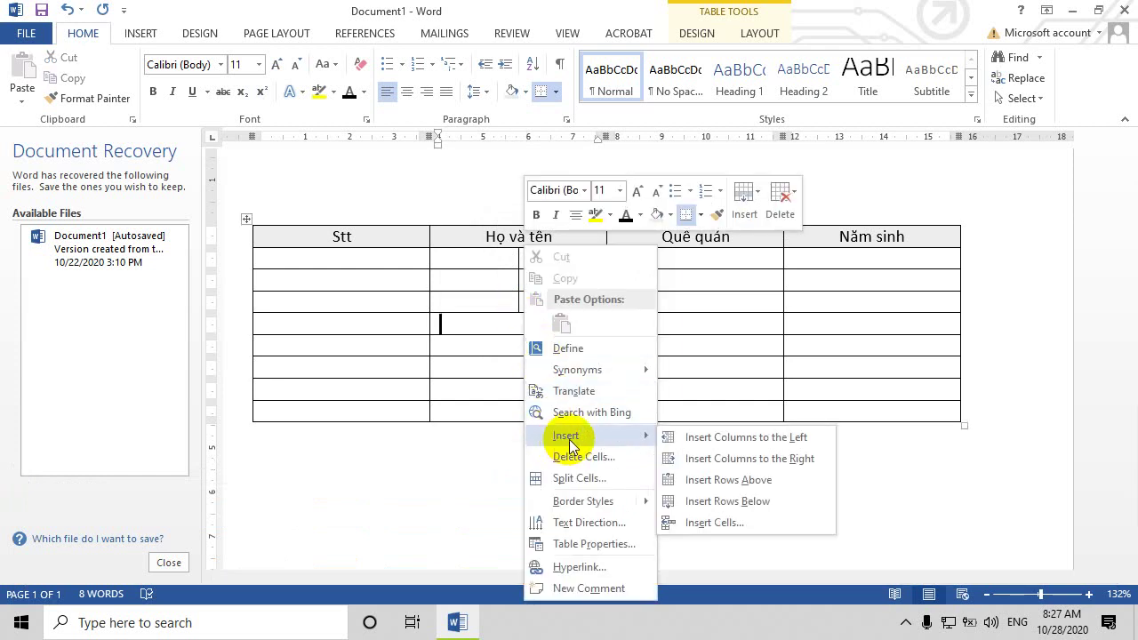
pyautogui.click(601, 481)
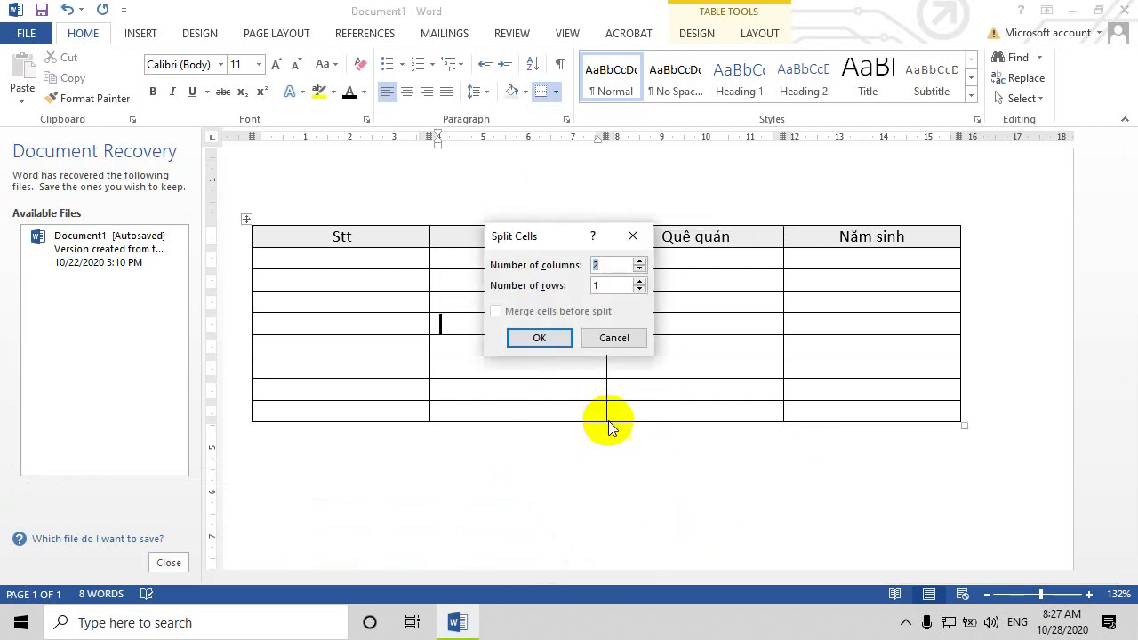
pyautogui.click(542, 339)
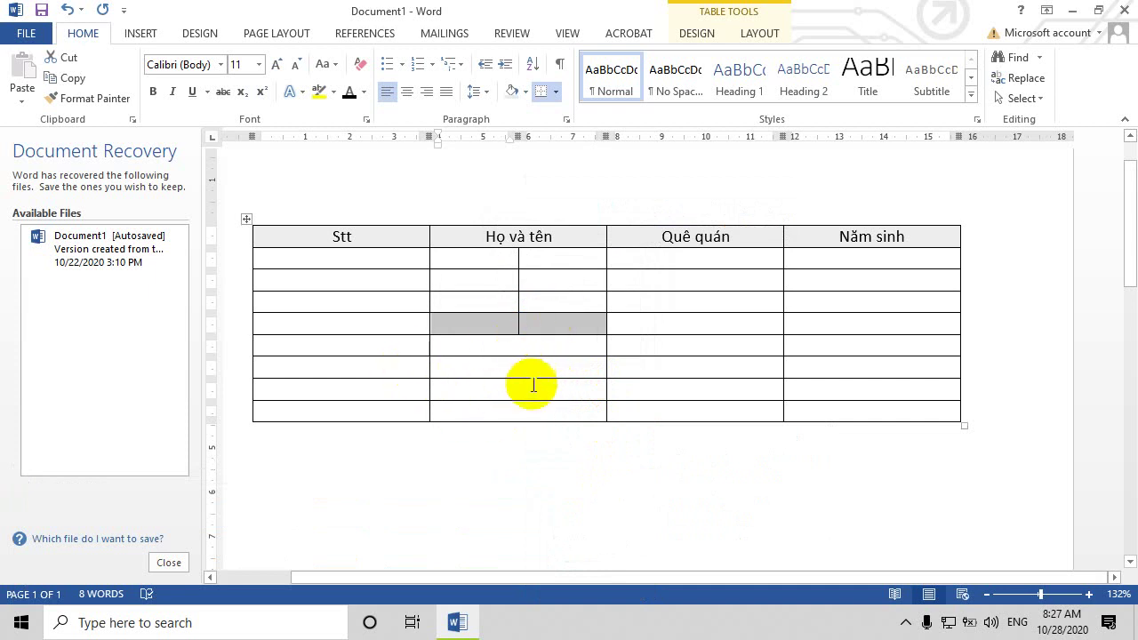
pyautogui.click(531, 257)
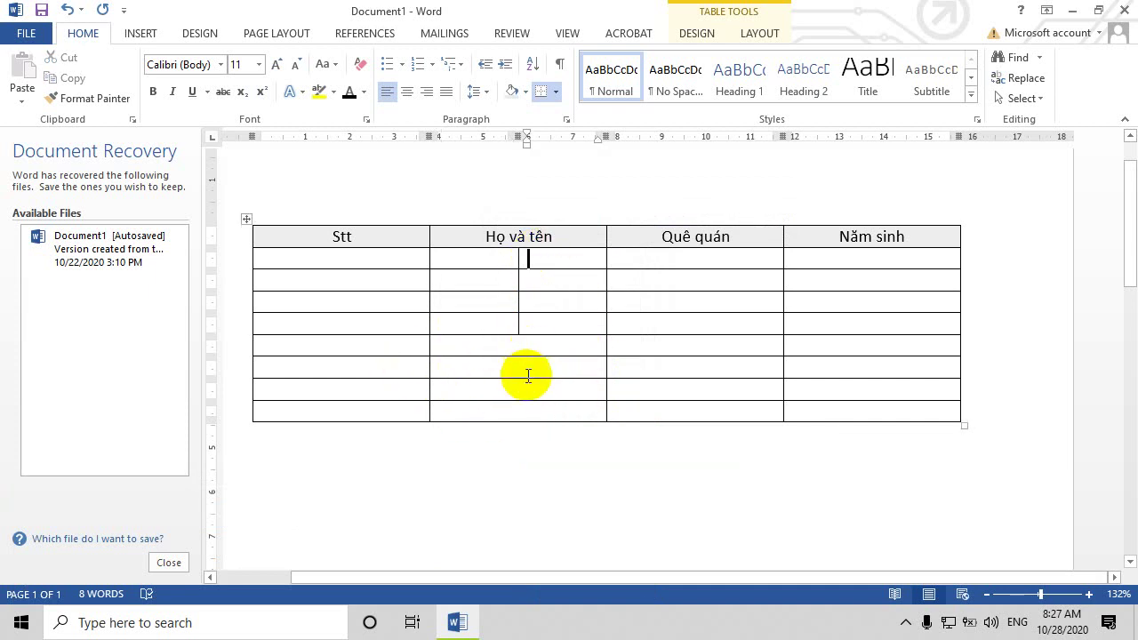
pyautogui.moveTo(475, 258); pyautogui.dragTo(554, 329)
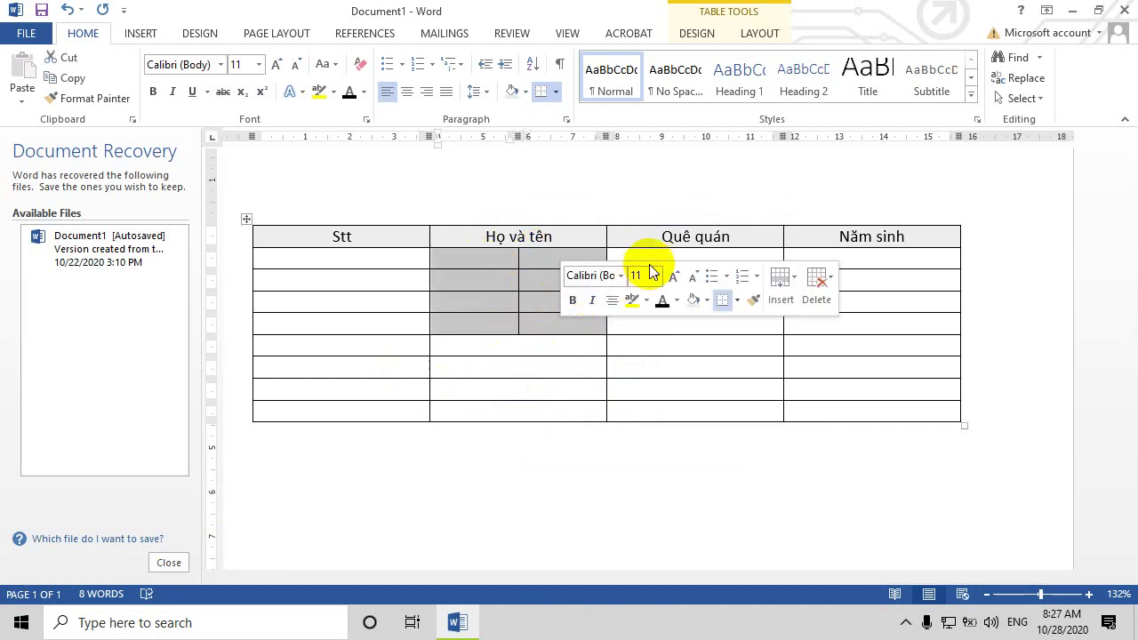
pyautogui.click(659, 258)
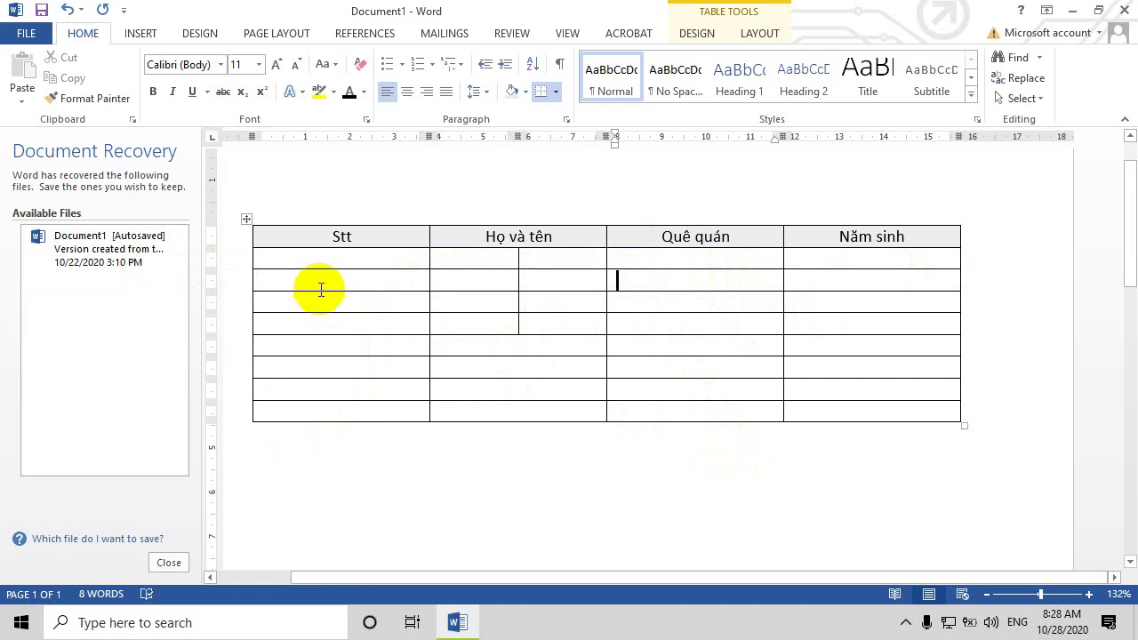
pyautogui.rightClick(321, 255)
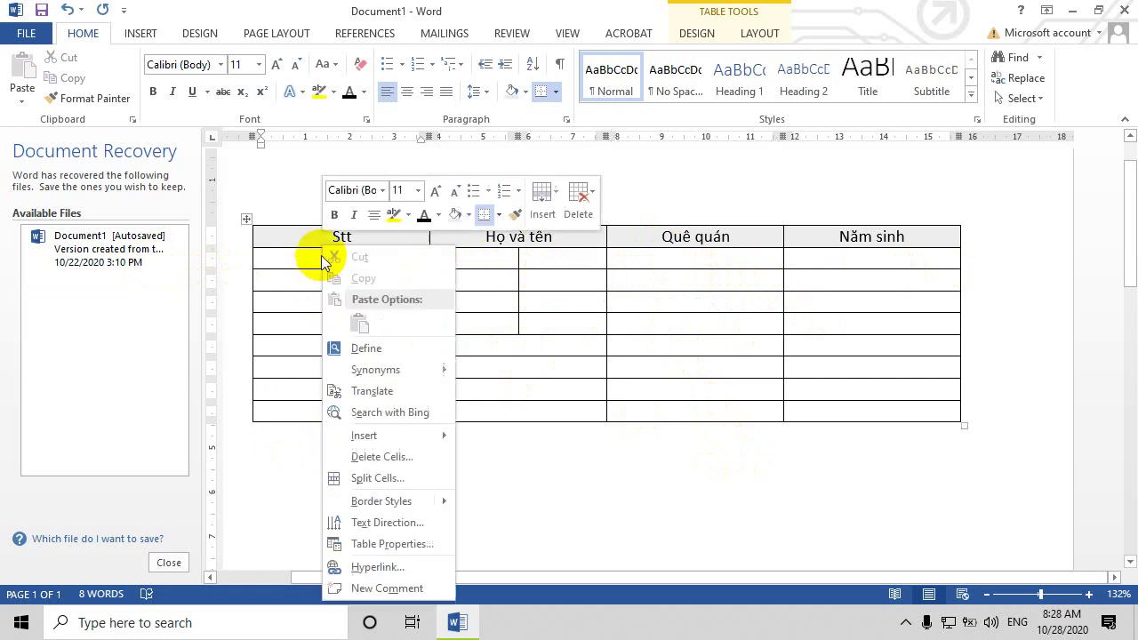
pyautogui.click(372, 480)
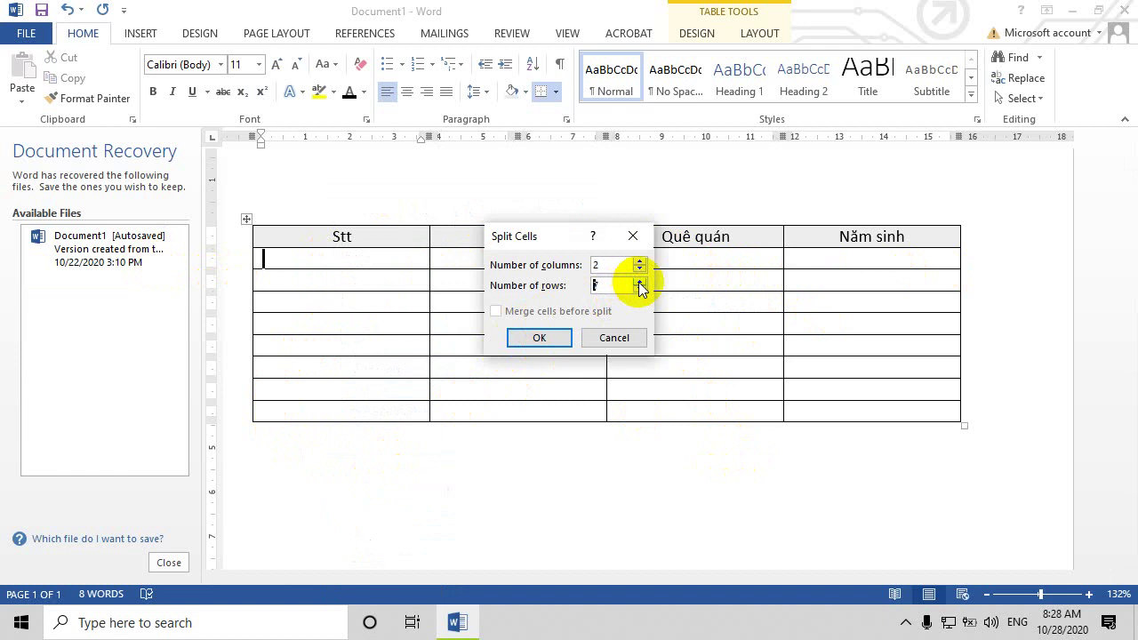
pyautogui.click(544, 344)
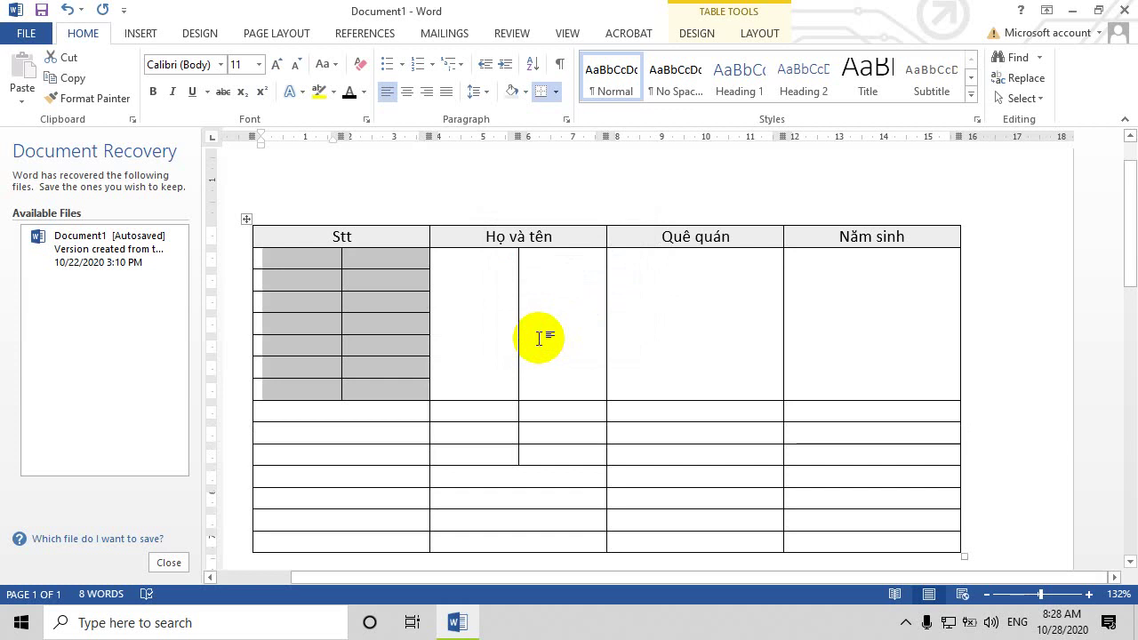
pyautogui.hotkey('ctrl', 'z')
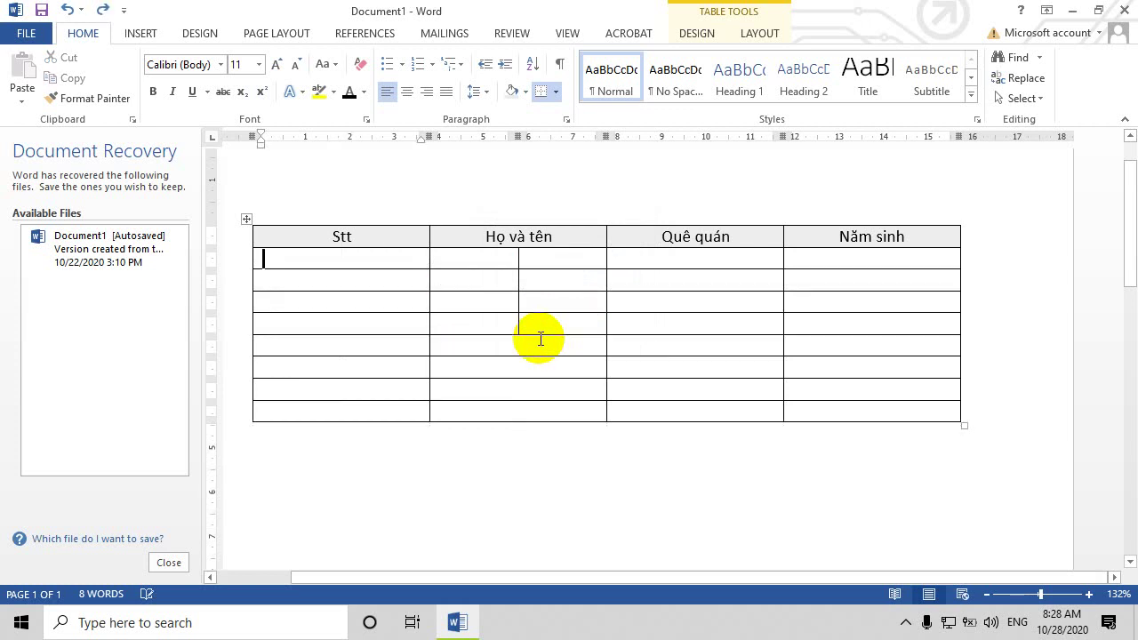
pyautogui.rightClick(345, 255)
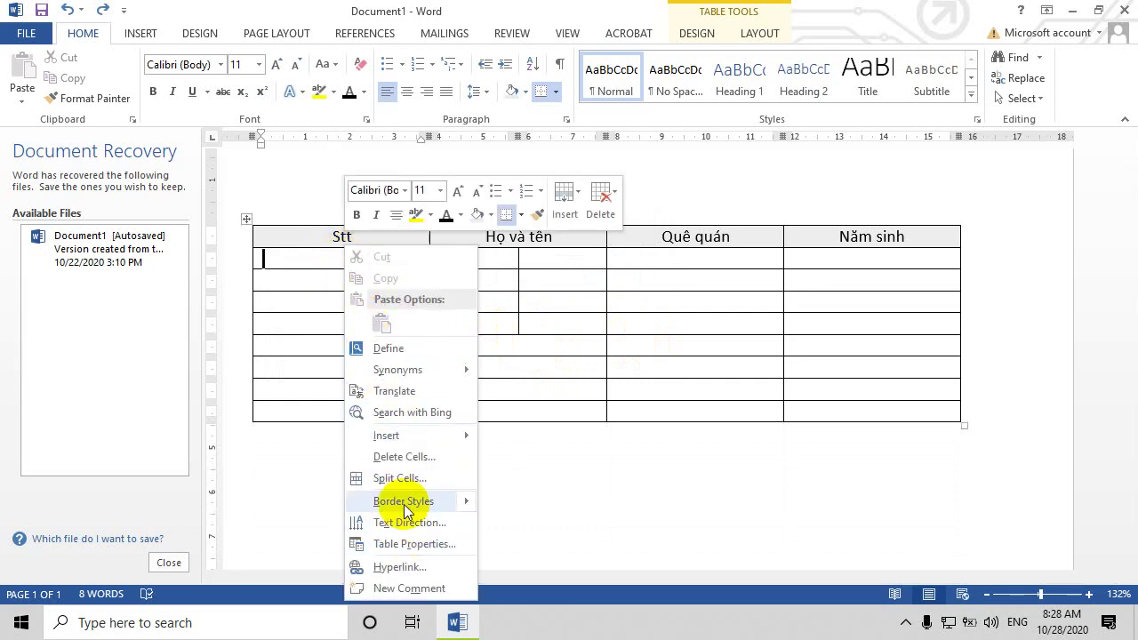
pyautogui.click(405, 478)
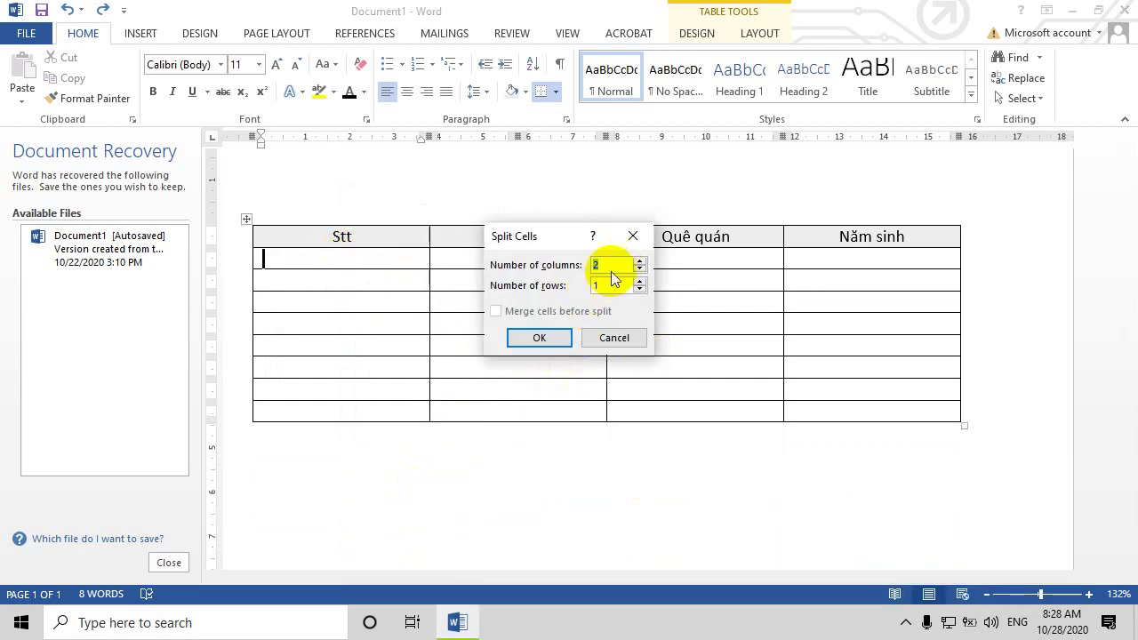
pyautogui.click(539, 338)
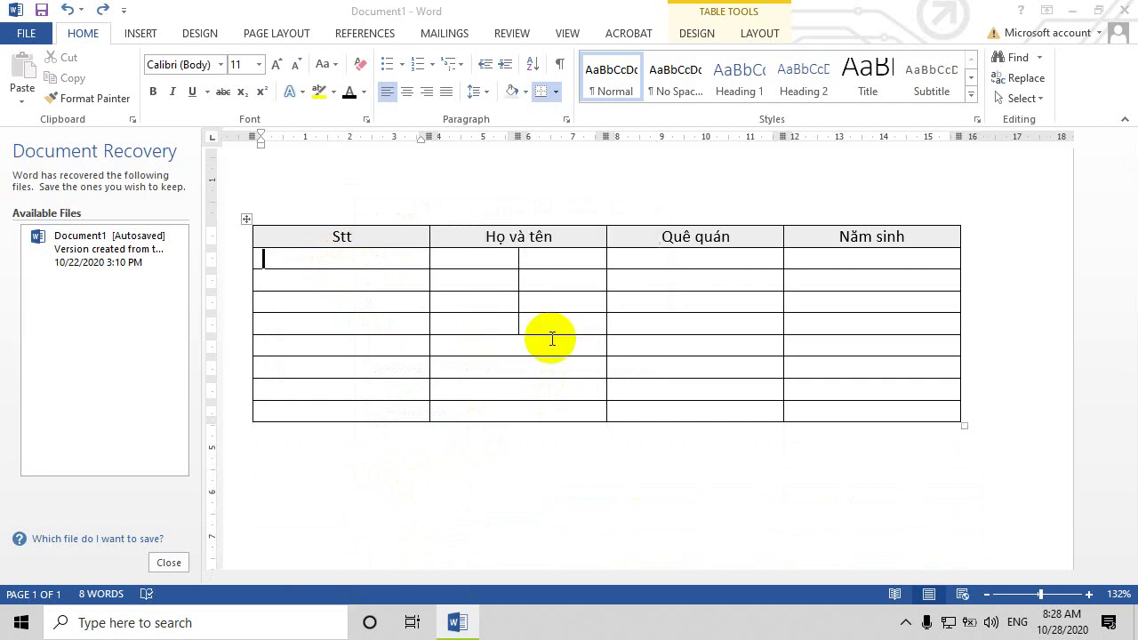
pyautogui.click(355, 260)
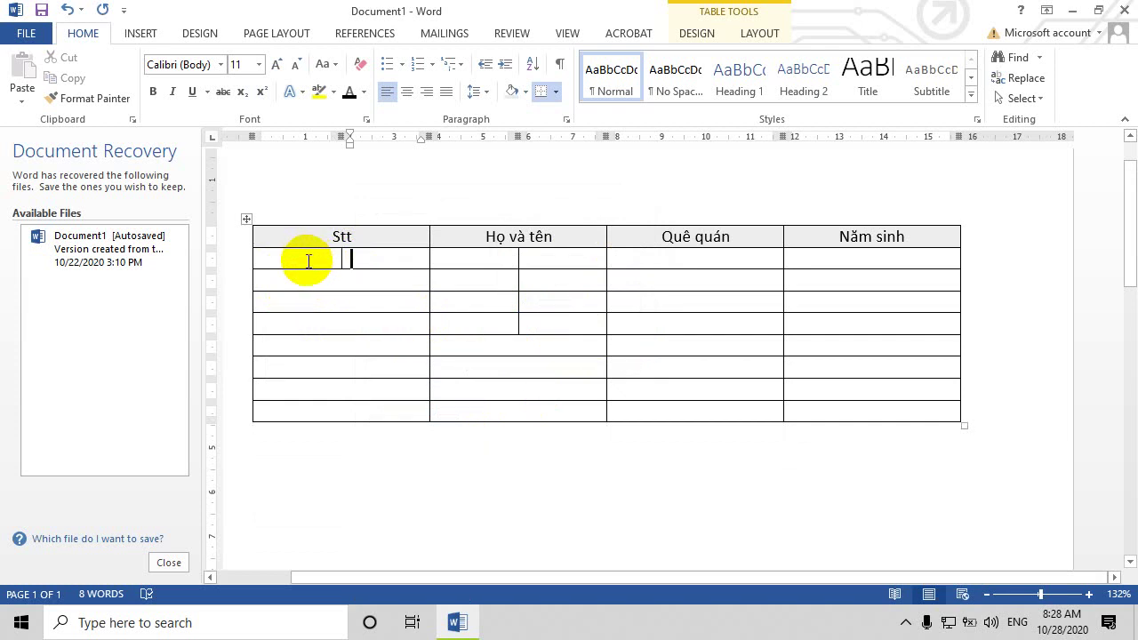
pyautogui.moveTo(303, 260); pyautogui.dragTo(383, 261)
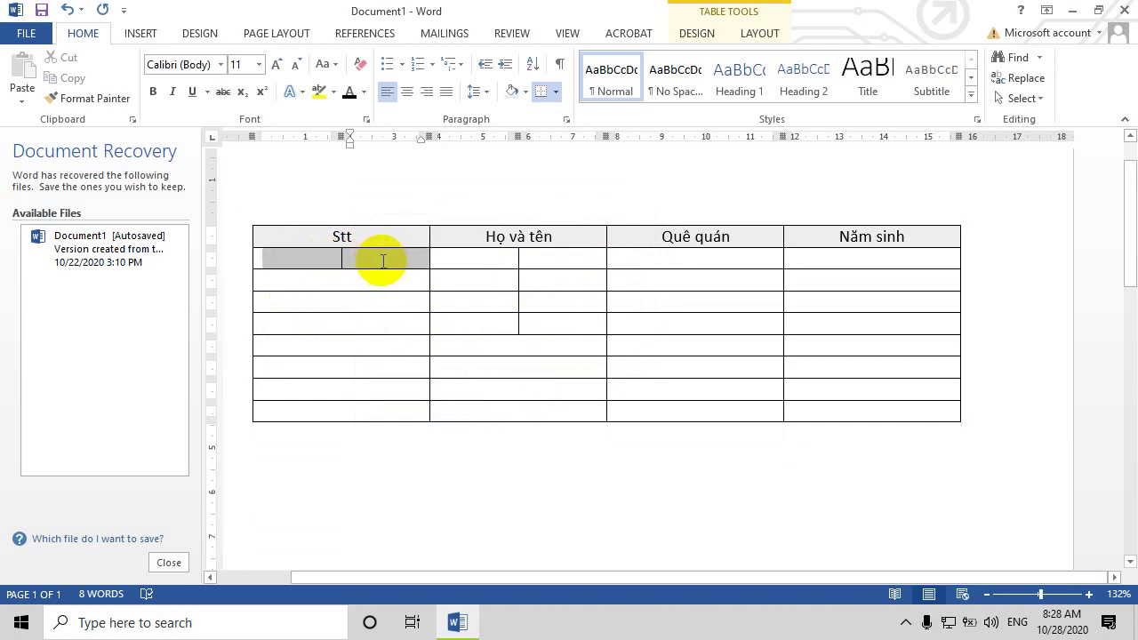
pyautogui.rightClick(378, 257)
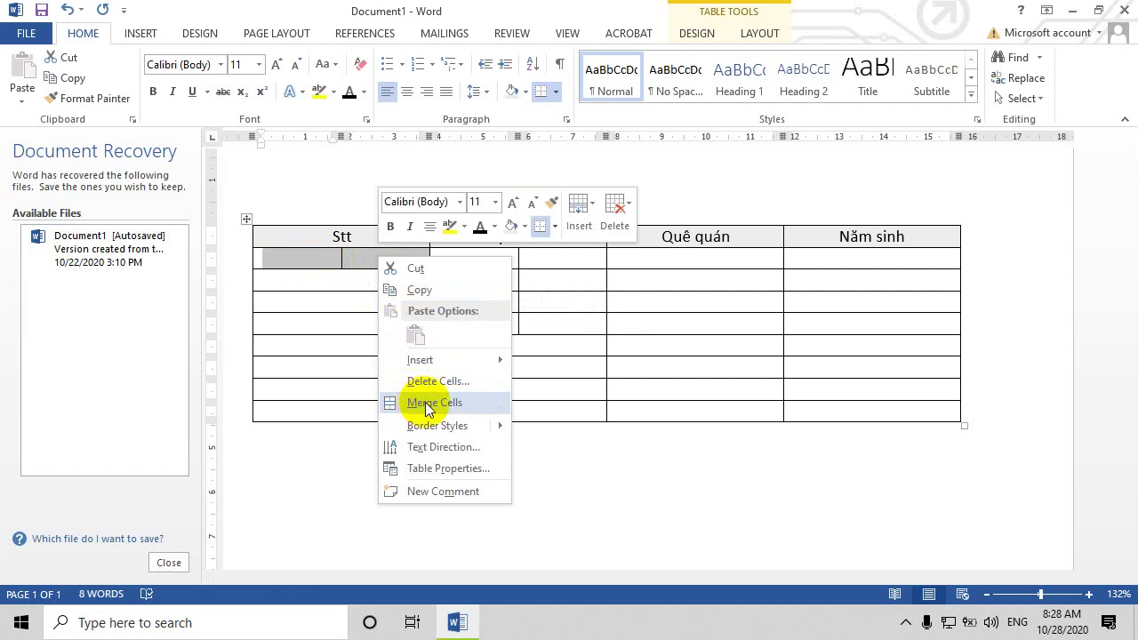
pyautogui.click(428, 404)
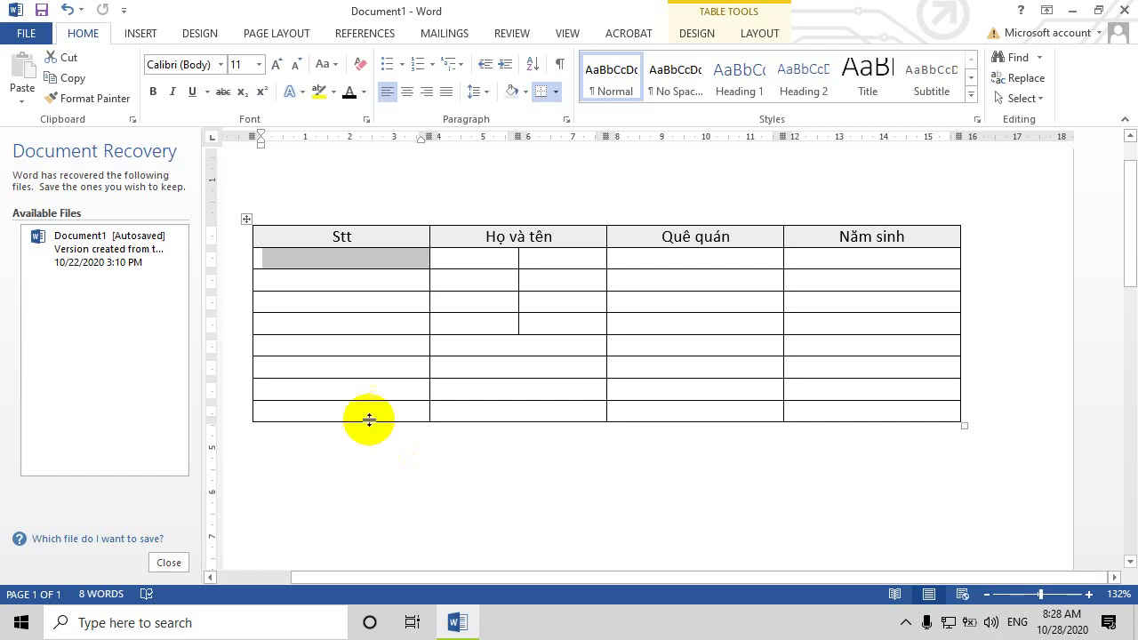
# Step: Split the first data cell under Stt into three columns
pyautogui.rightClick(338, 254)
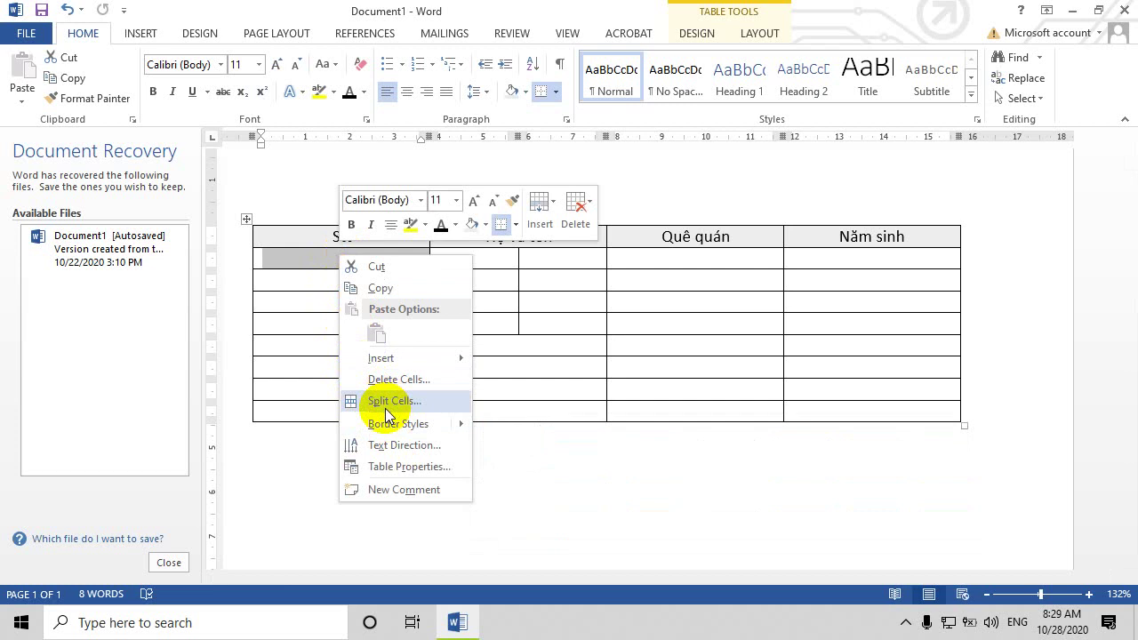
pyautogui.click(387, 405)
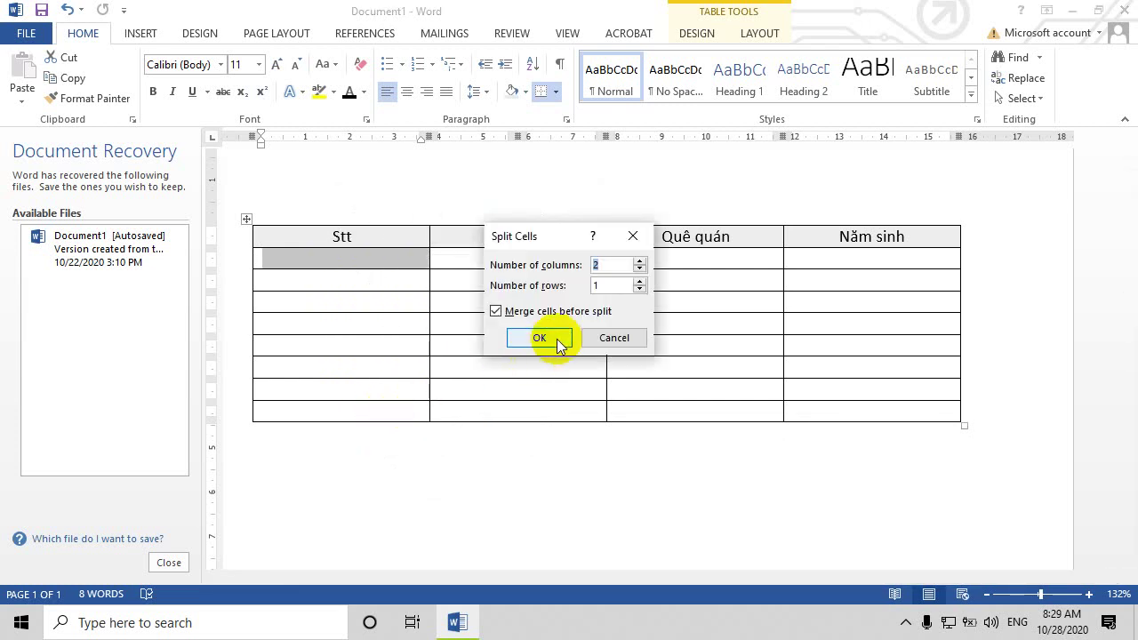
pyautogui.click(639, 262)
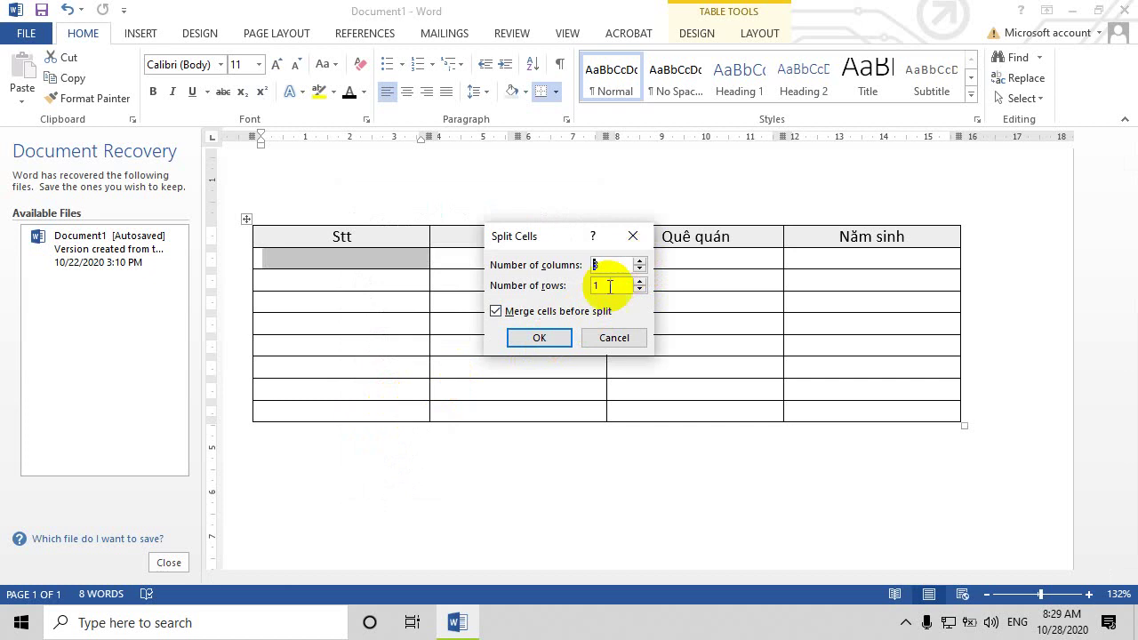
pyautogui.click(540, 337)
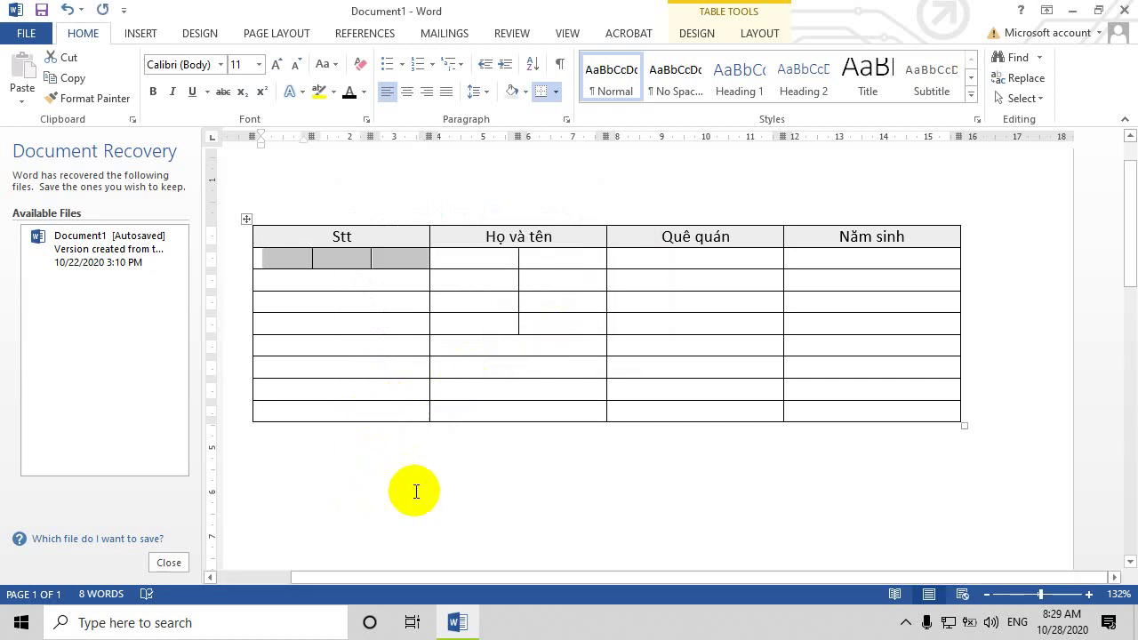
# Step: Merge the second and third split Stt cells into one
pyautogui.click(293, 262)
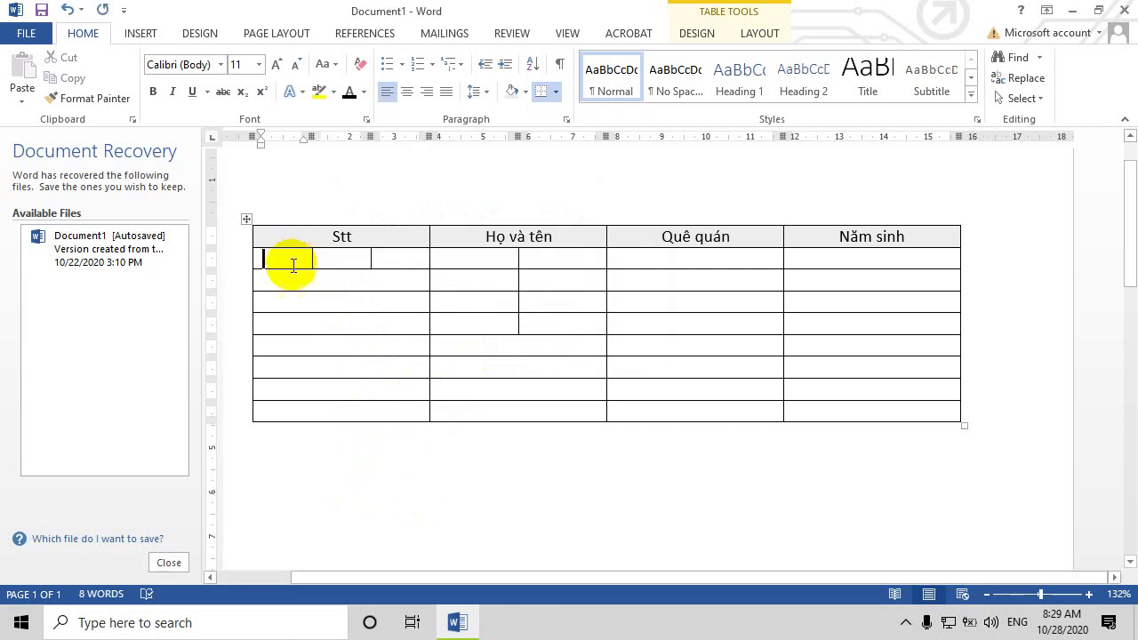
pyautogui.moveTo(297, 256); pyautogui.dragTo(397, 256)
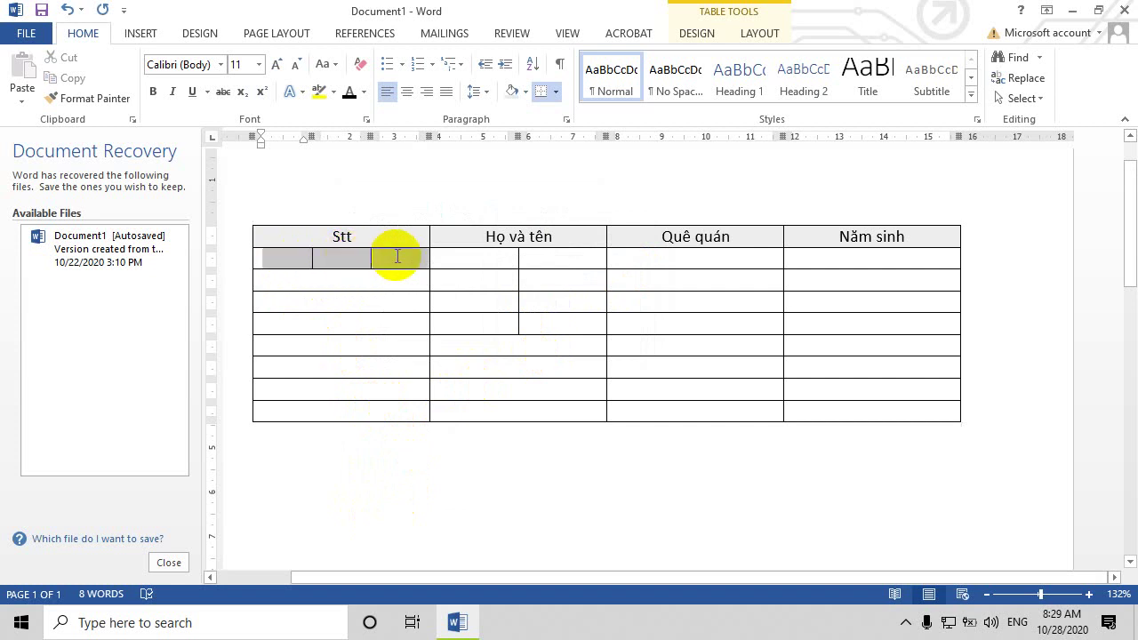
pyautogui.click(341, 257)
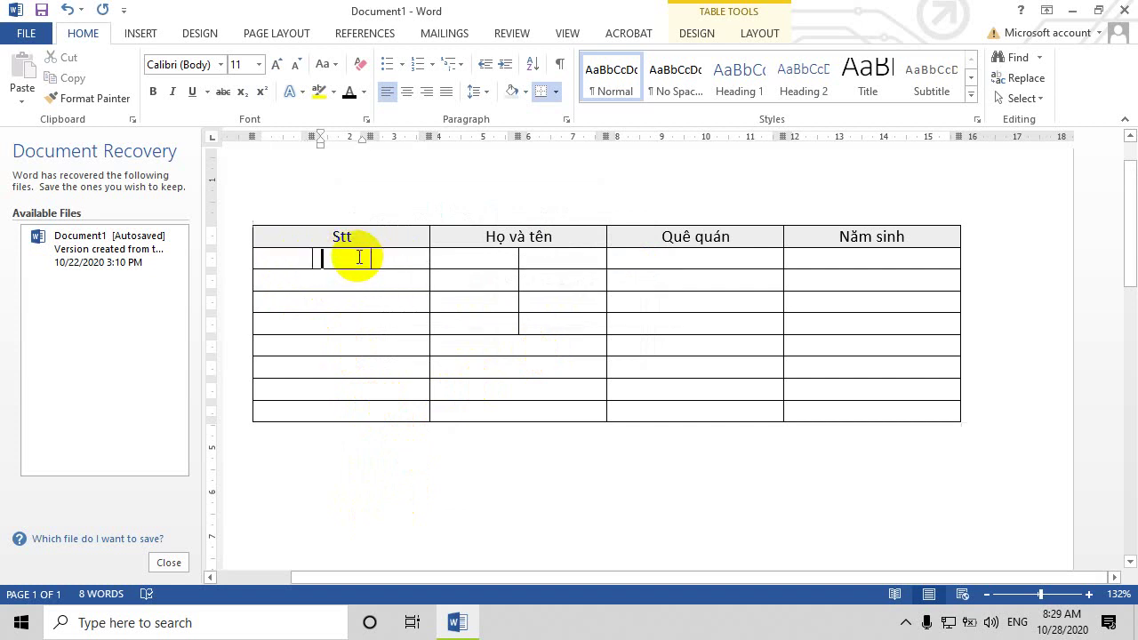
pyautogui.moveTo(356, 256); pyautogui.dragTo(396, 257)
pyautogui.rightClick(393, 255)
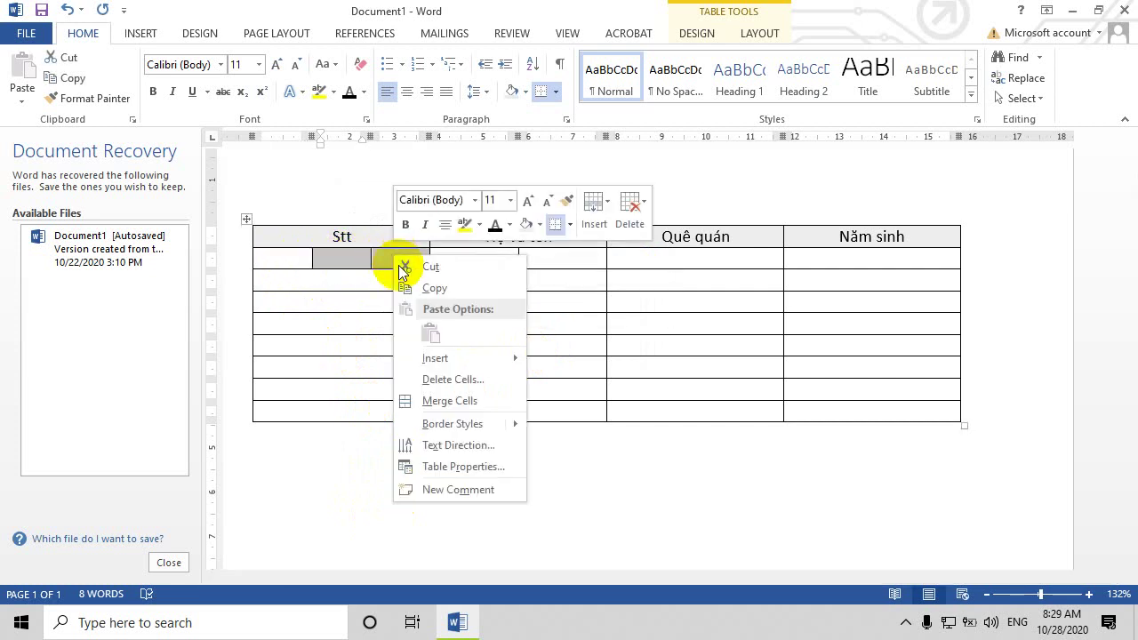
pyautogui.click(455, 403)
# Step: Select the whole table and apply All Borders to every cell
pyautogui.click(418, 505)
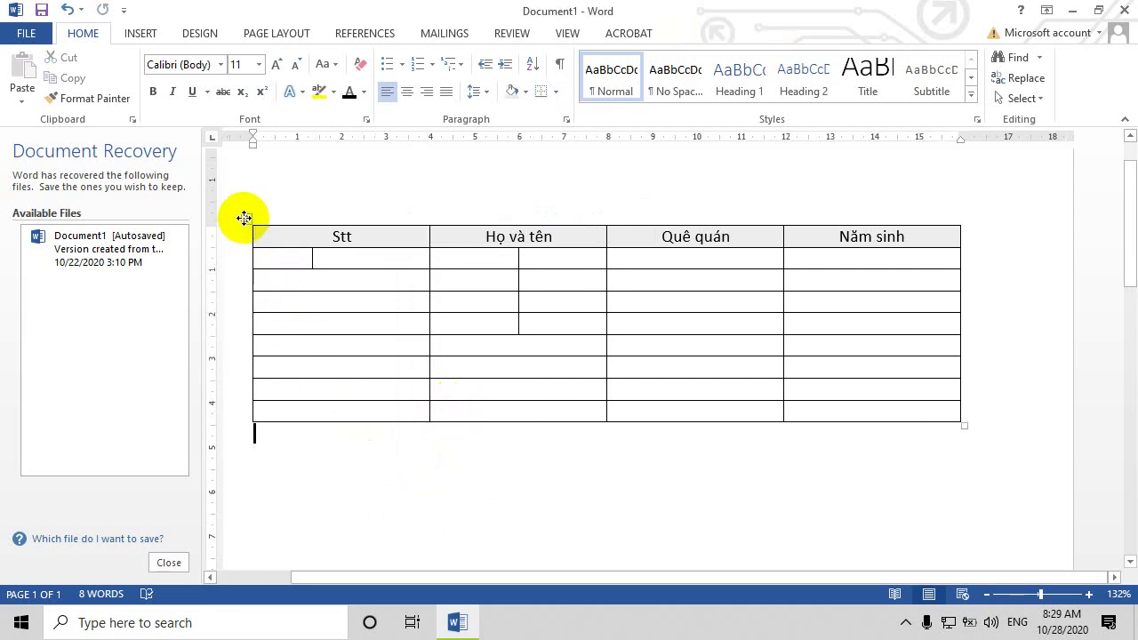
pyautogui.click(244, 218)
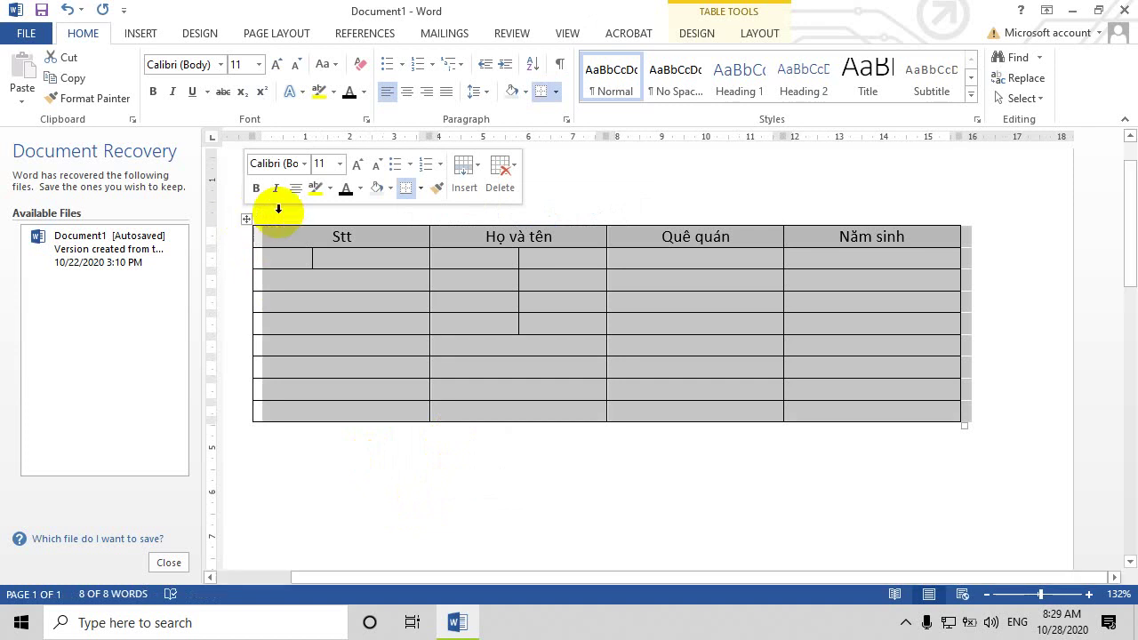
pyautogui.click(557, 92)
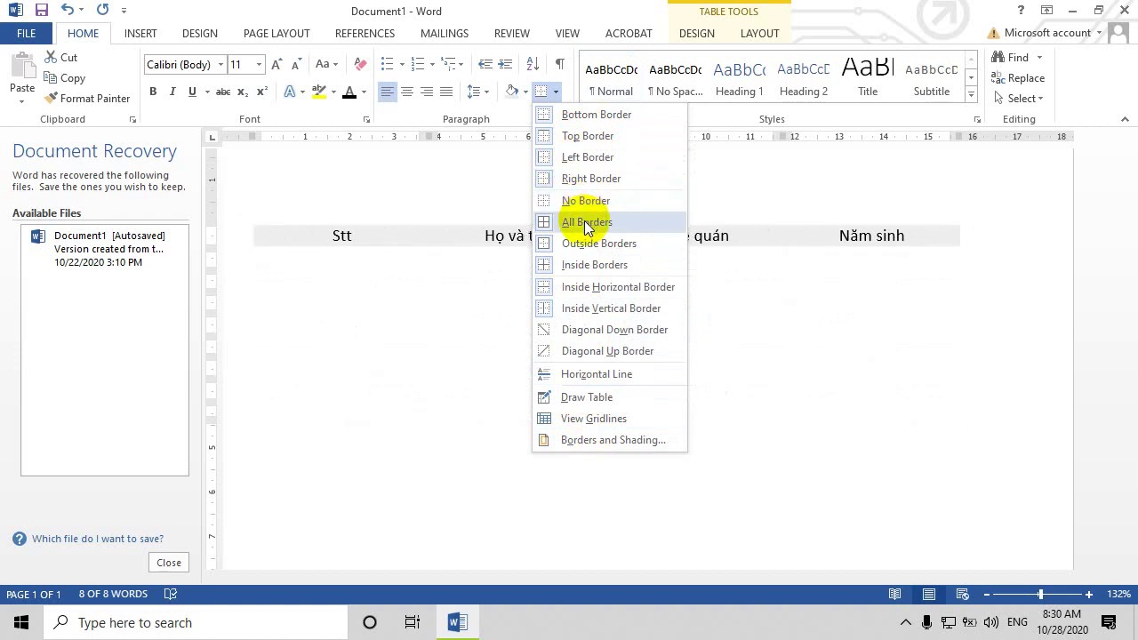
pyautogui.click(584, 222)
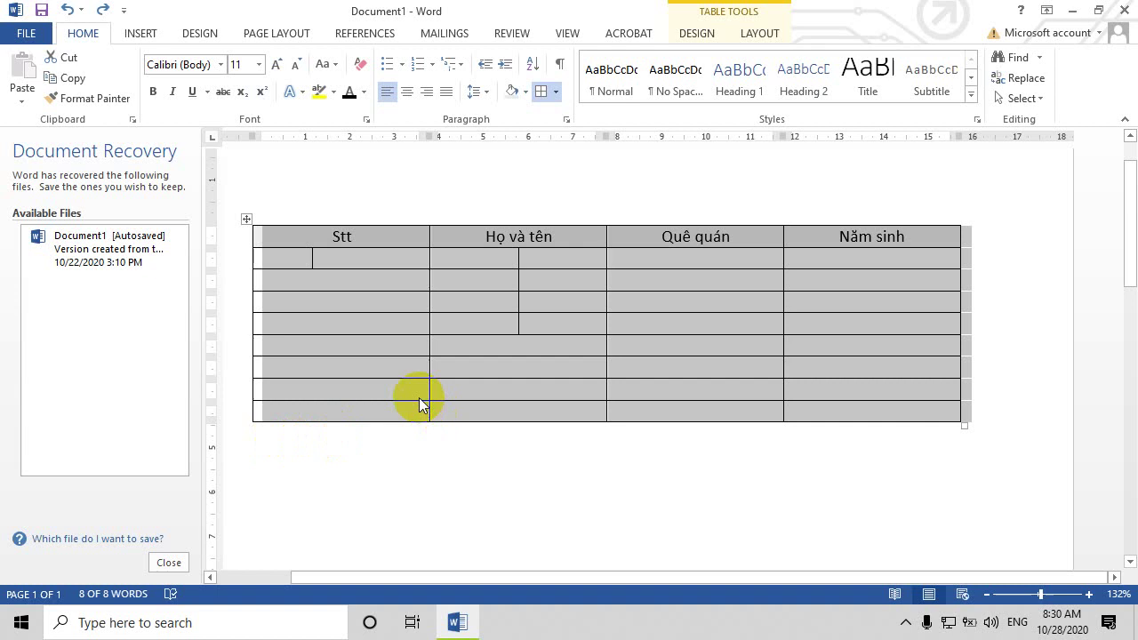
pyautogui.click(446, 482)
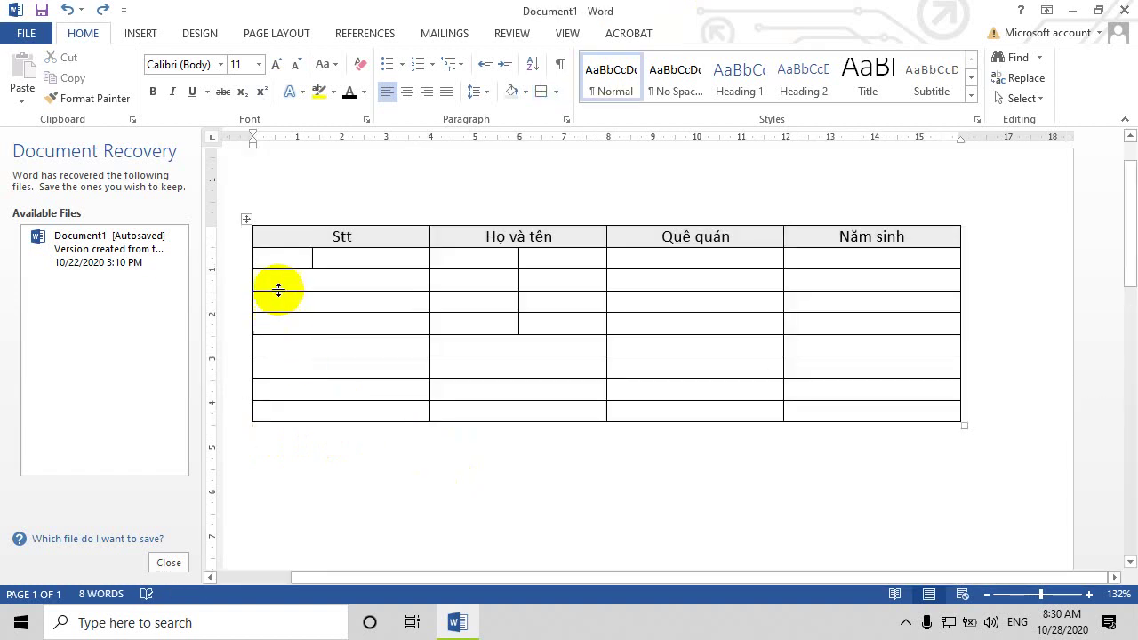
# Step: Select the whole table with its move handle and bring up its right-click command menu
pyautogui.click(247, 219)
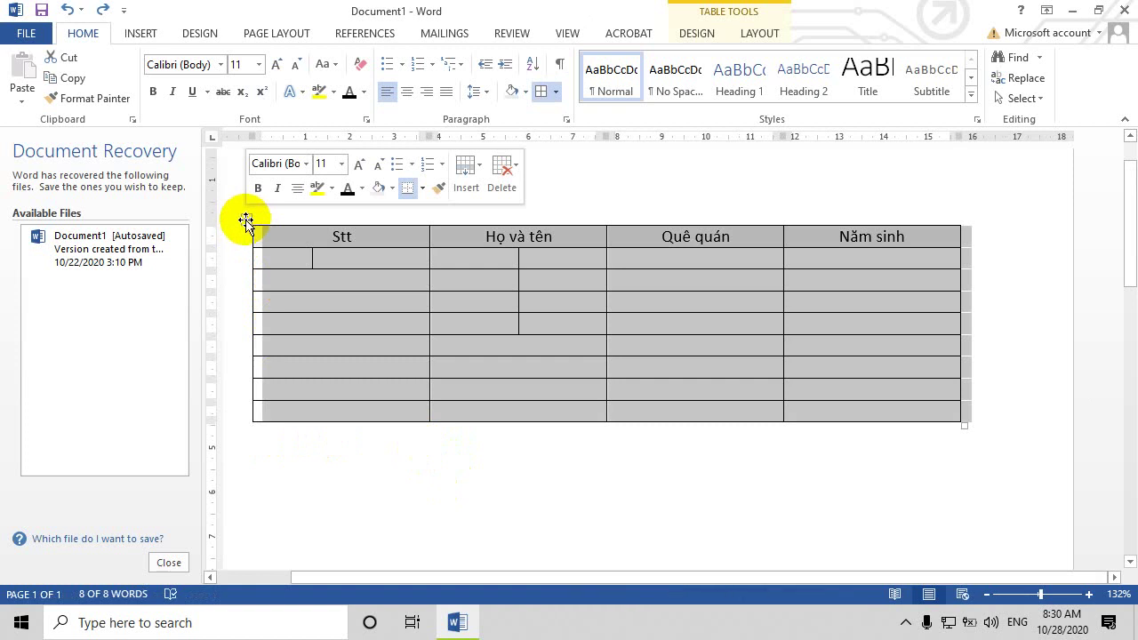
pyautogui.rightClick(247, 222)
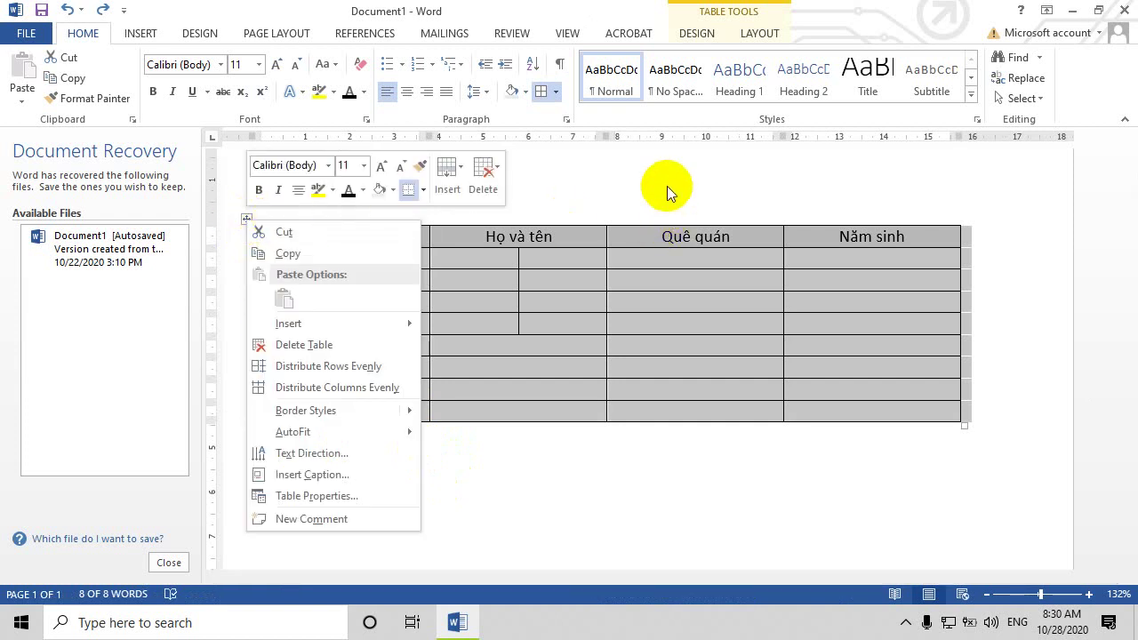
pyautogui.click(668, 187)
pyautogui.rightClick(245, 220)
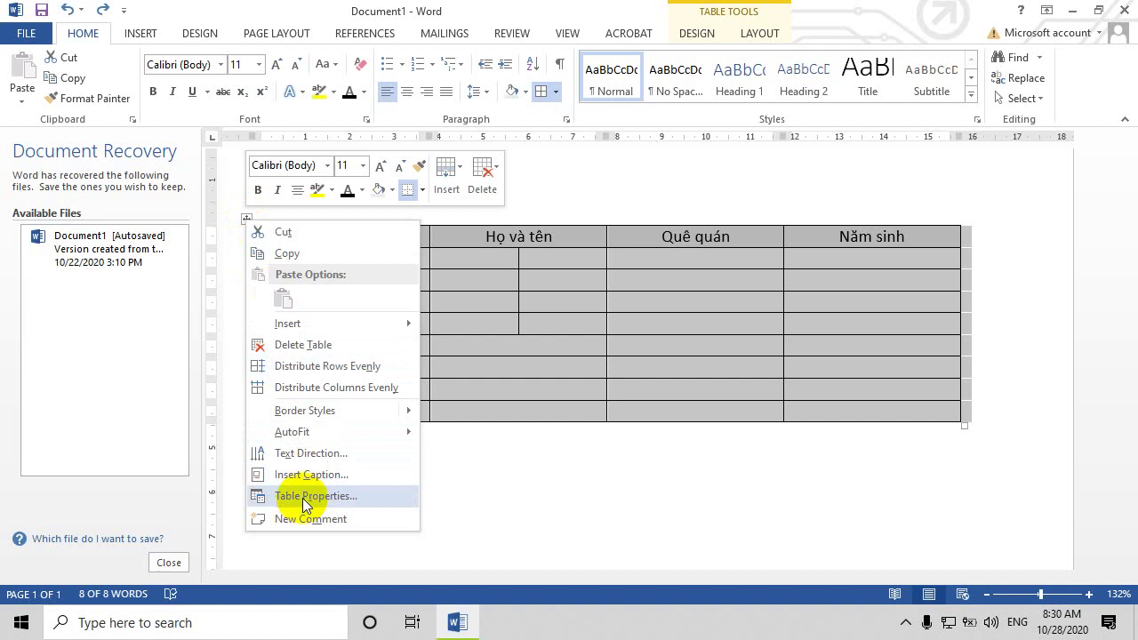
# Step: Open Table Properties and look through its Row, Column, Cell and Alt Text tabs
pyautogui.click(303, 498)
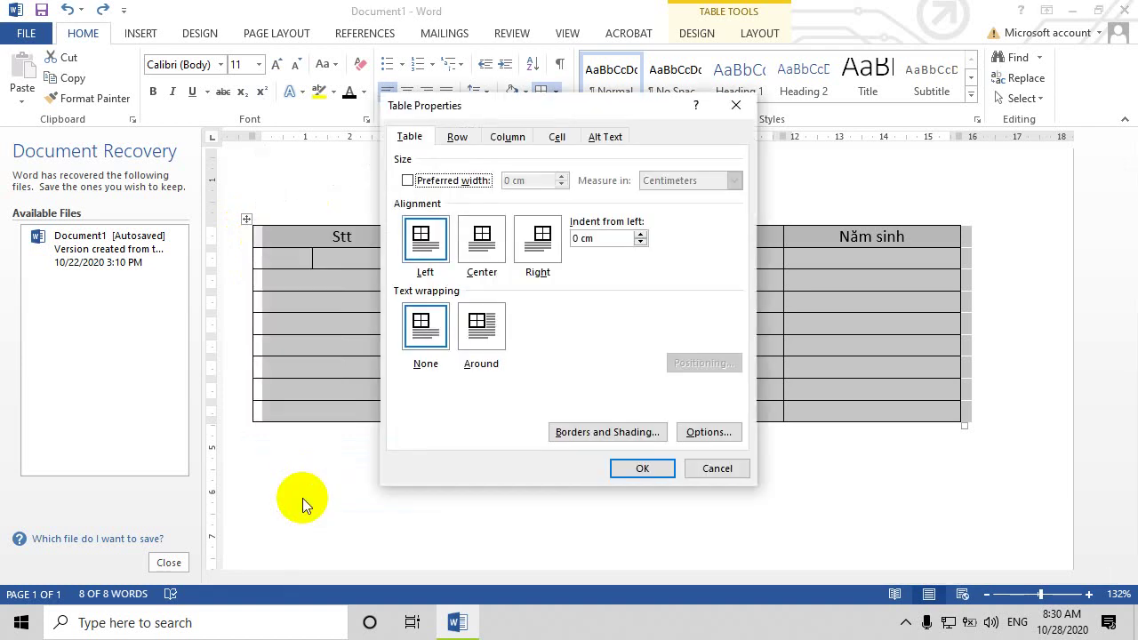
pyautogui.moveTo(547, 103); pyautogui.dragTo(761, 101)
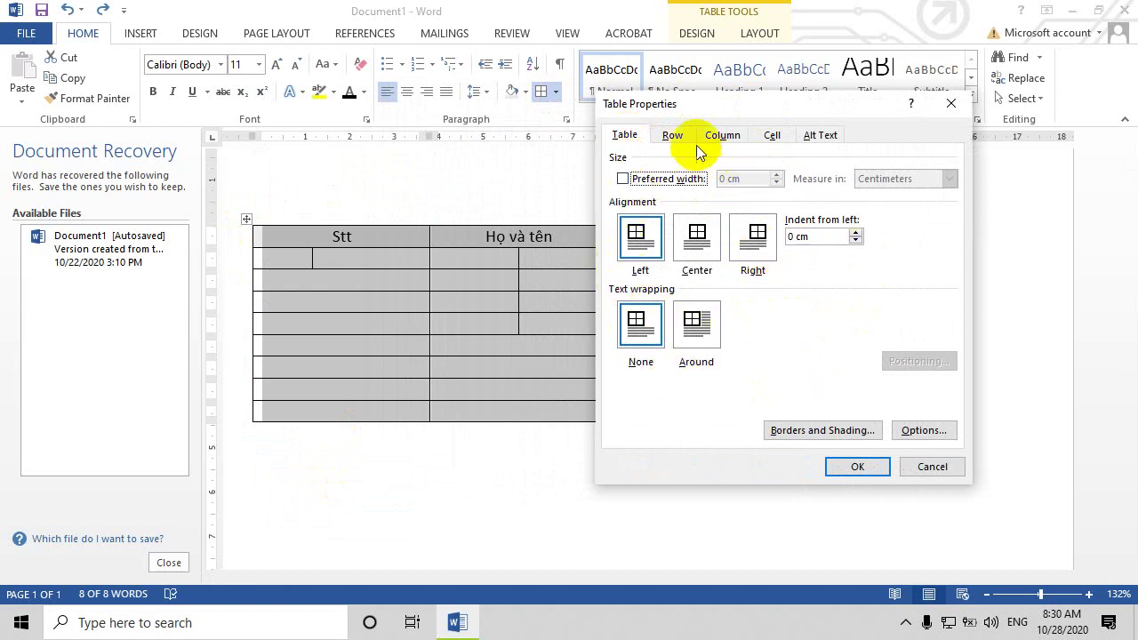
pyautogui.click(671, 136)
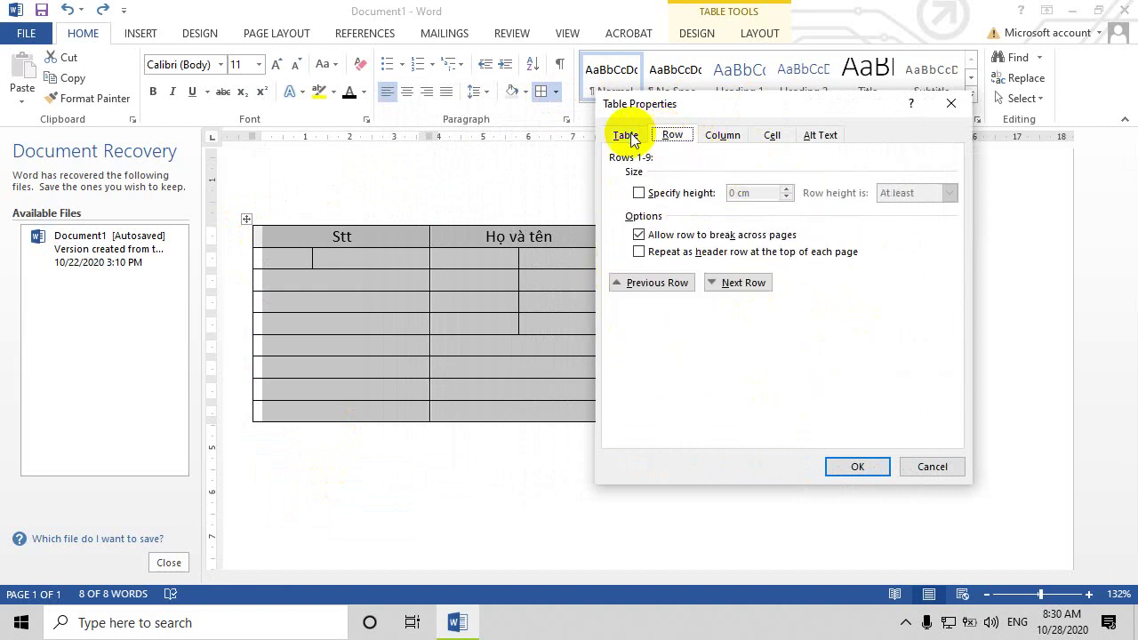
pyautogui.click(718, 137)
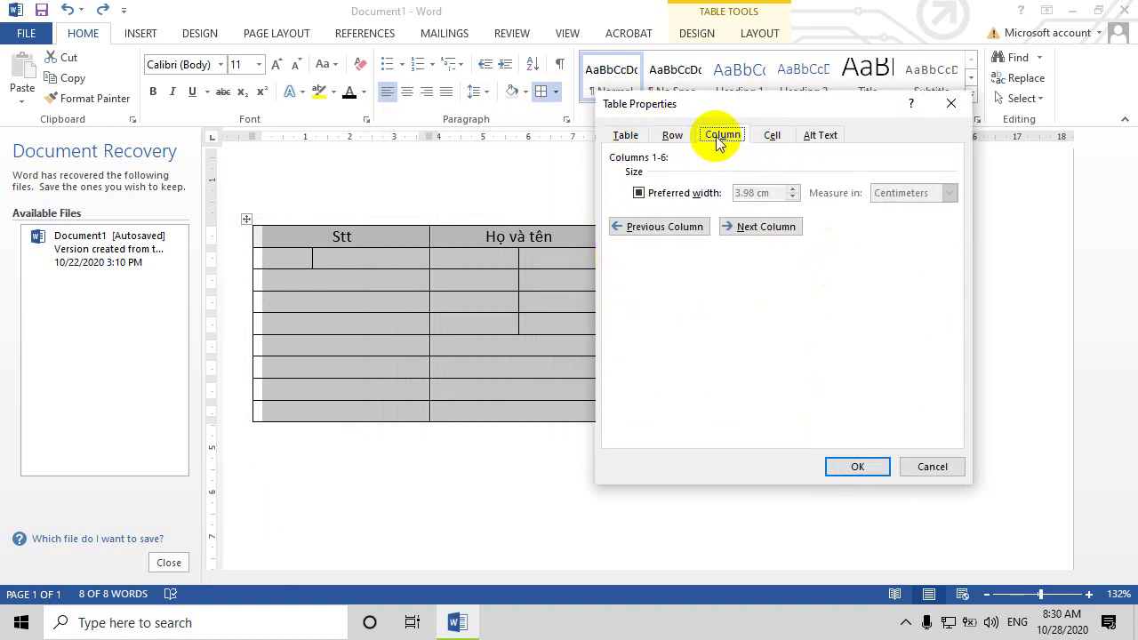
pyautogui.click(769, 137)
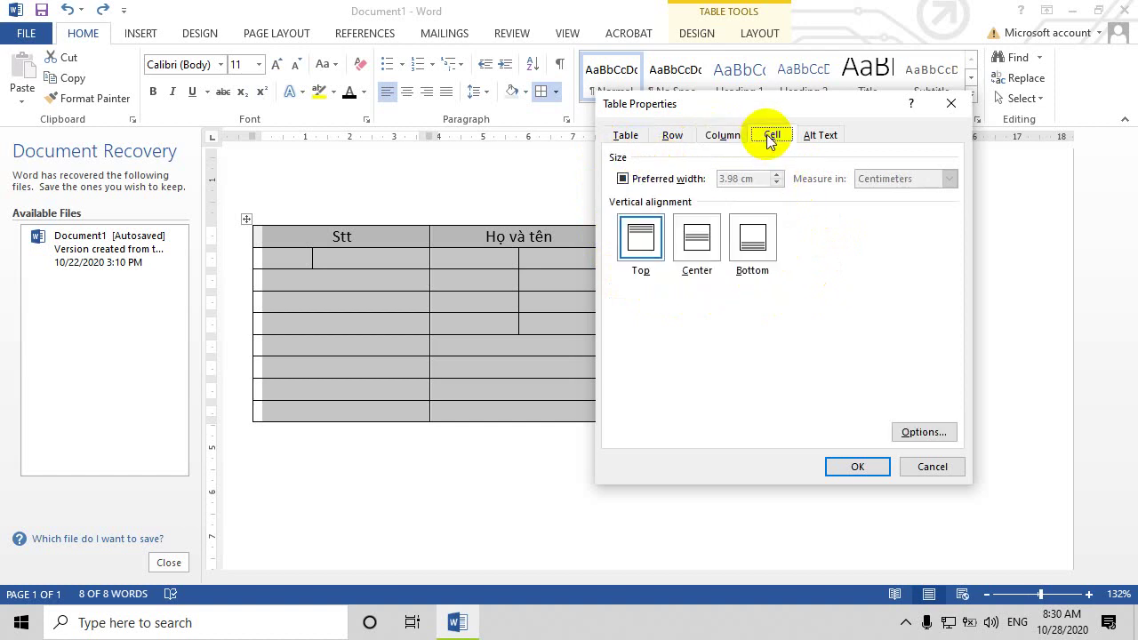
pyautogui.click(819, 135)
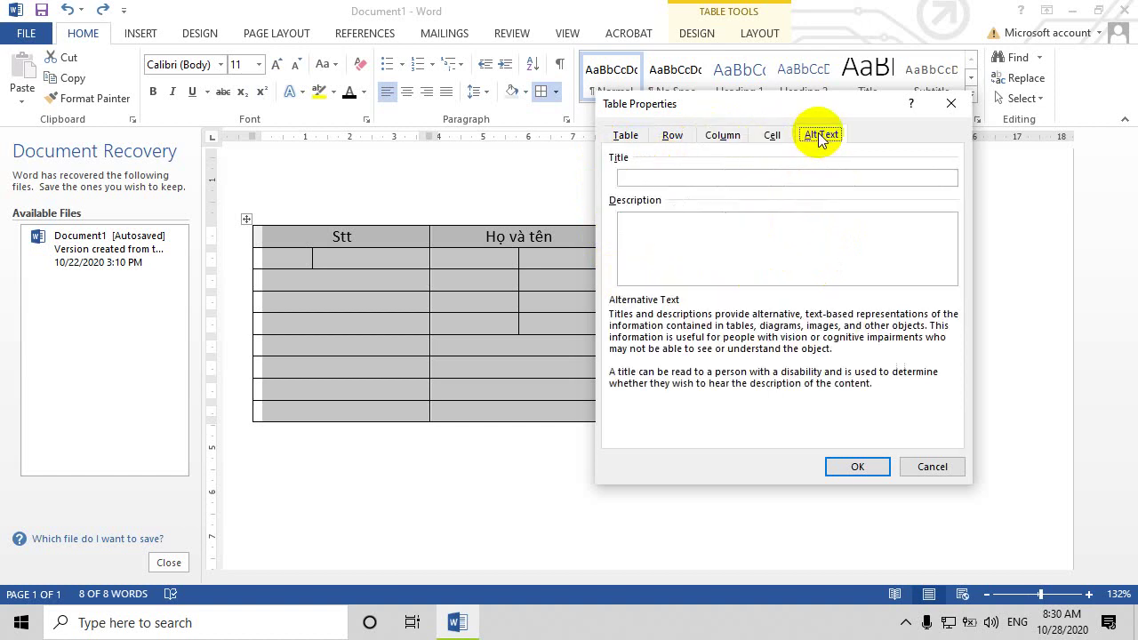
pyautogui.click(772, 137)
pyautogui.click(722, 136)
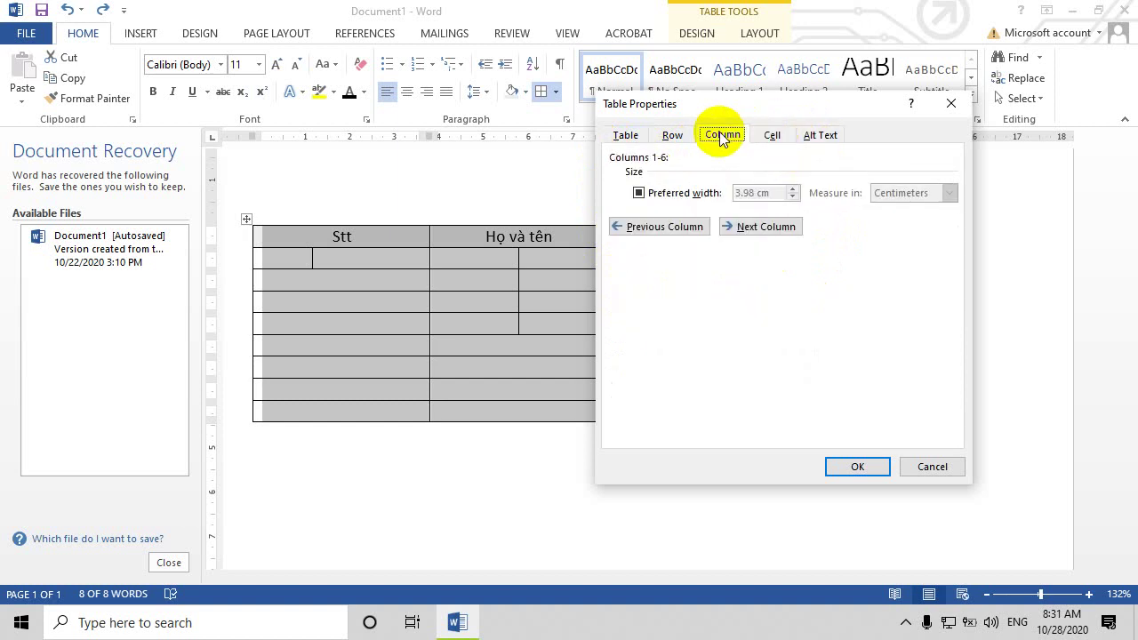
pyautogui.click(669, 138)
pyautogui.click(622, 138)
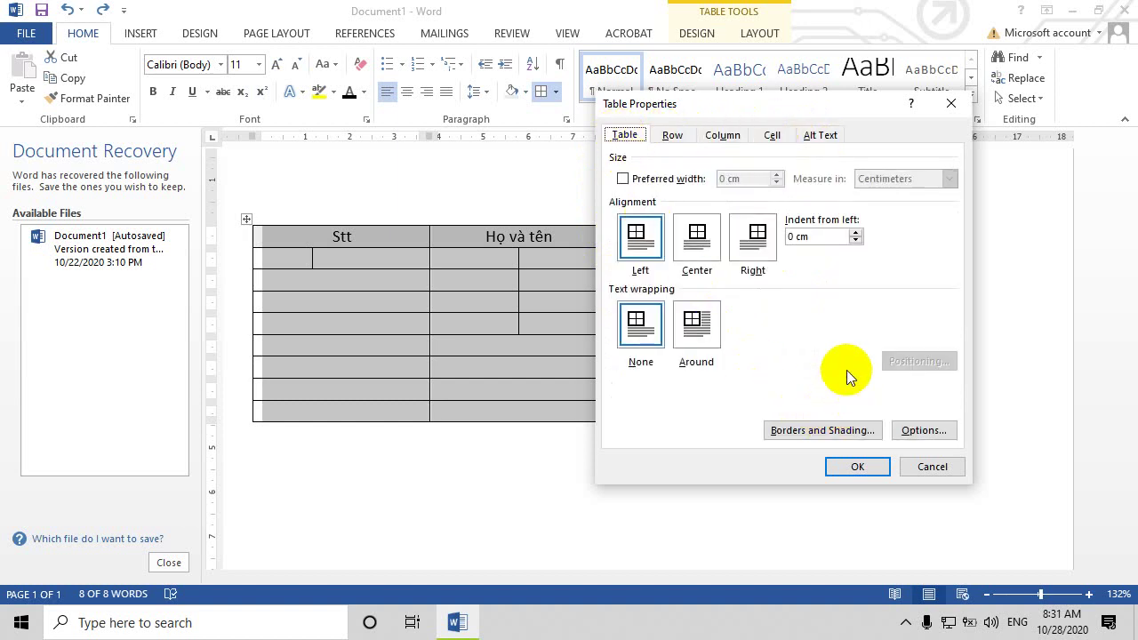
# Step: Turn on a preferred table width of 0 cm on the Table tab
pyautogui.click(623, 179)
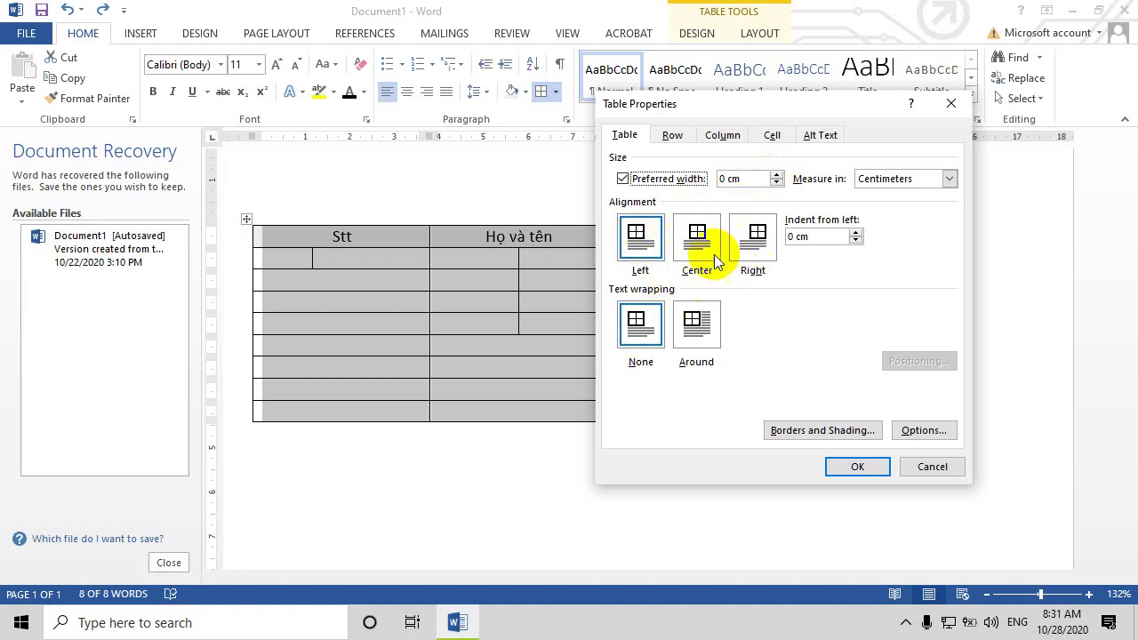
pyautogui.click(673, 137)
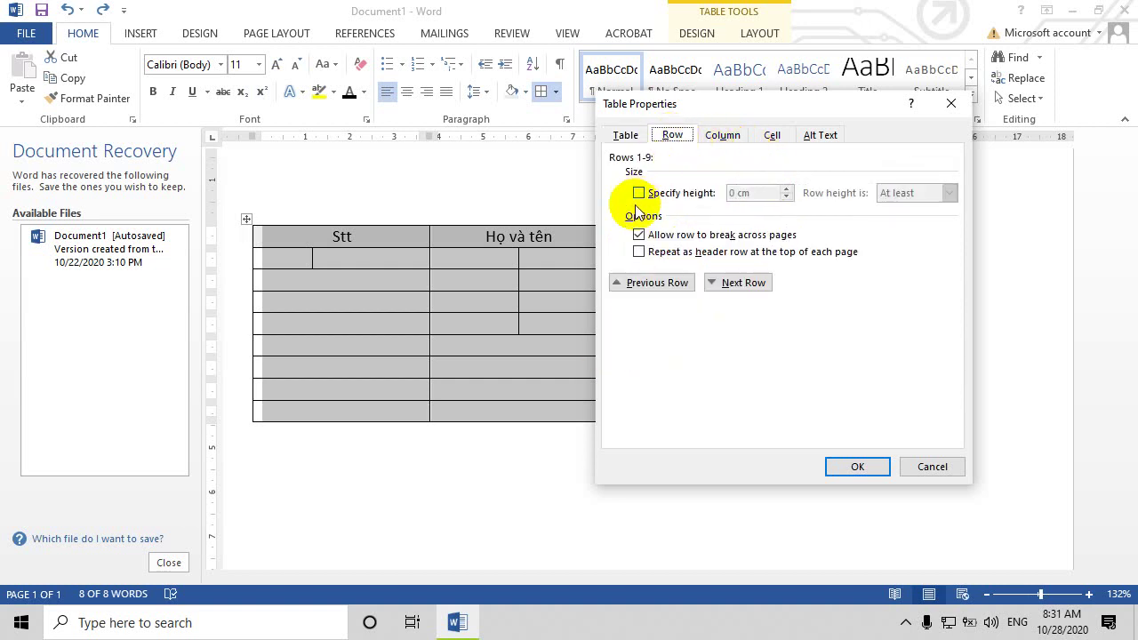
pyautogui.click(632, 137)
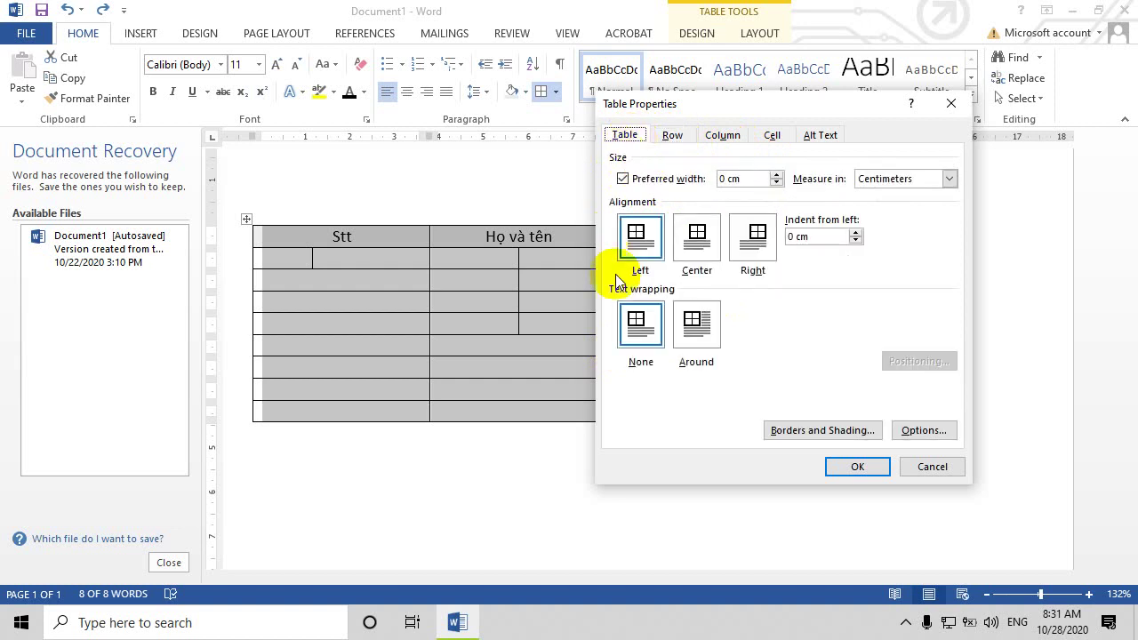
pyautogui.click(836, 434)
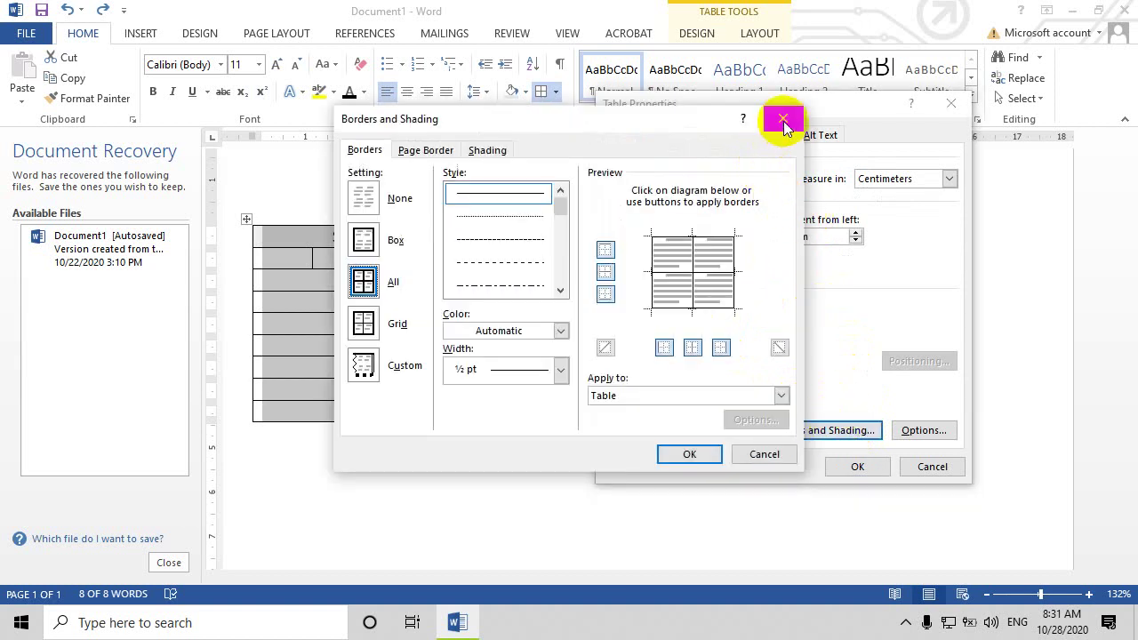
# Step: Apply the All border setting, trying double lines, then settling on a single solid ½ pt line
pyautogui.click(782, 118)
pyautogui.click(833, 434)
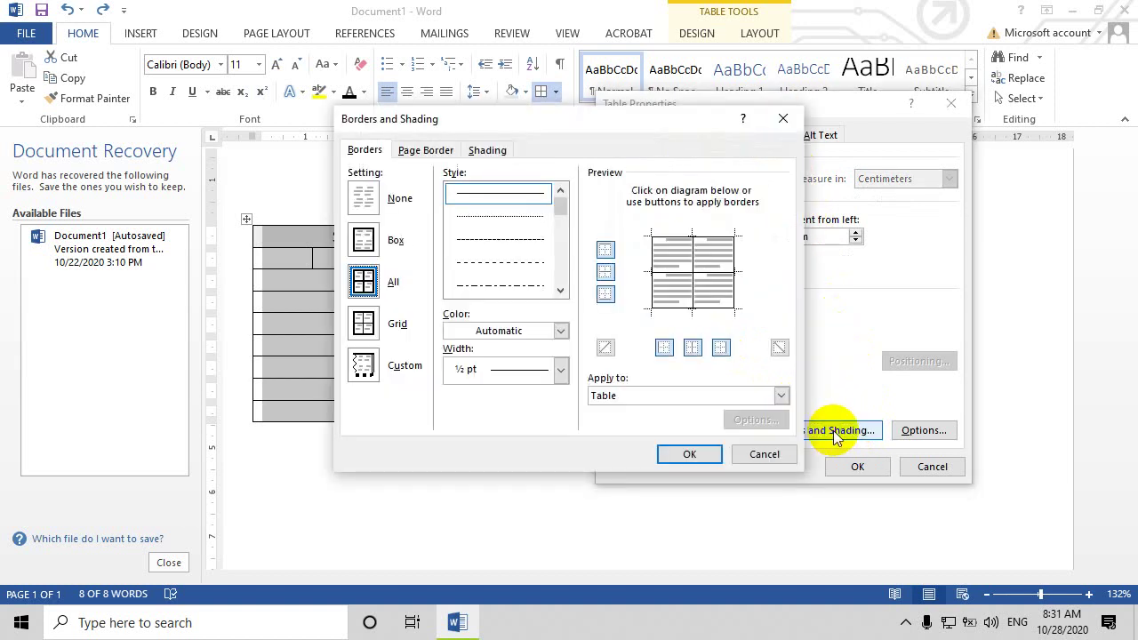
pyautogui.moveTo(564, 211); pyautogui.dragTo(564, 284)
pyautogui.moveTo(568, 233); pyautogui.dragTo(574, 203)
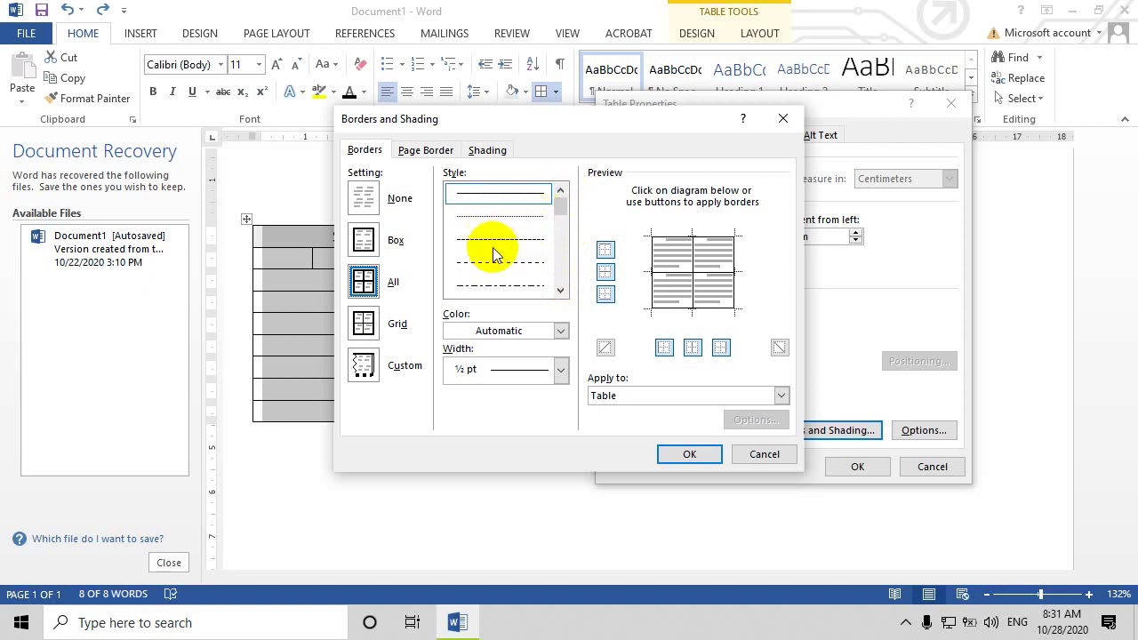
pyautogui.scroll(-1, 495, 279)
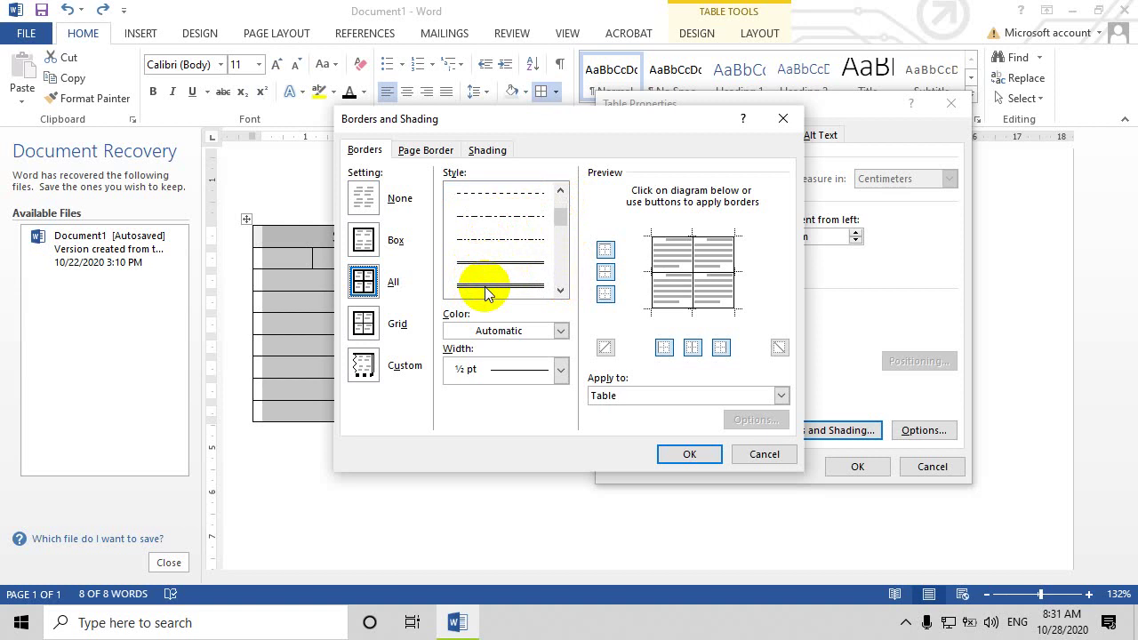
pyautogui.click(485, 286)
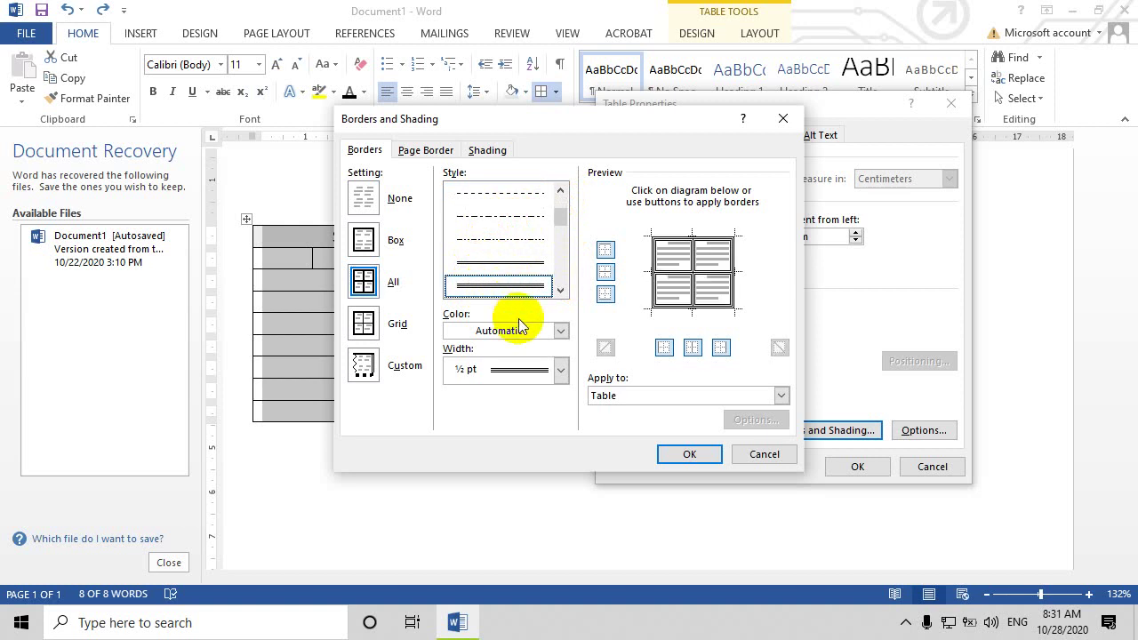
pyautogui.click(561, 372)
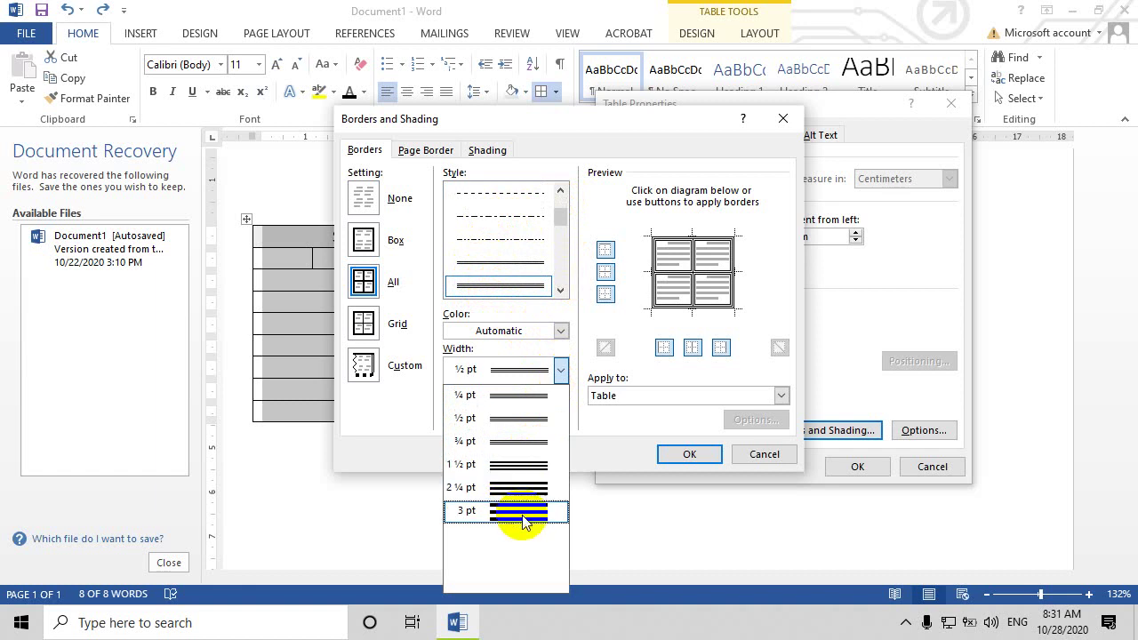
pyautogui.click(517, 489)
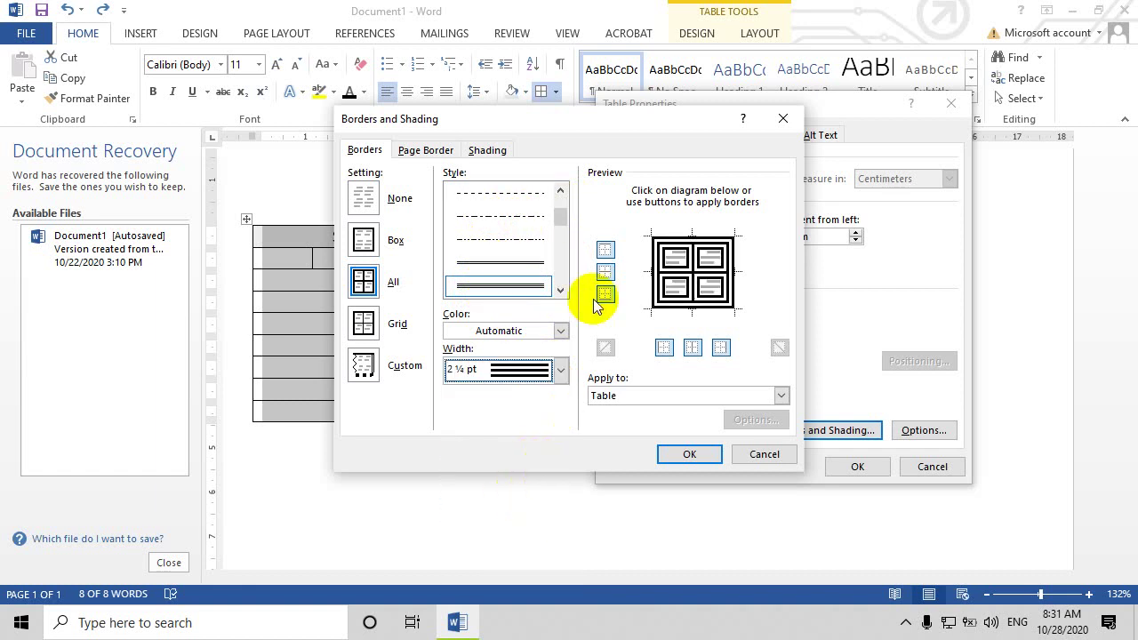
pyautogui.click(561, 371)
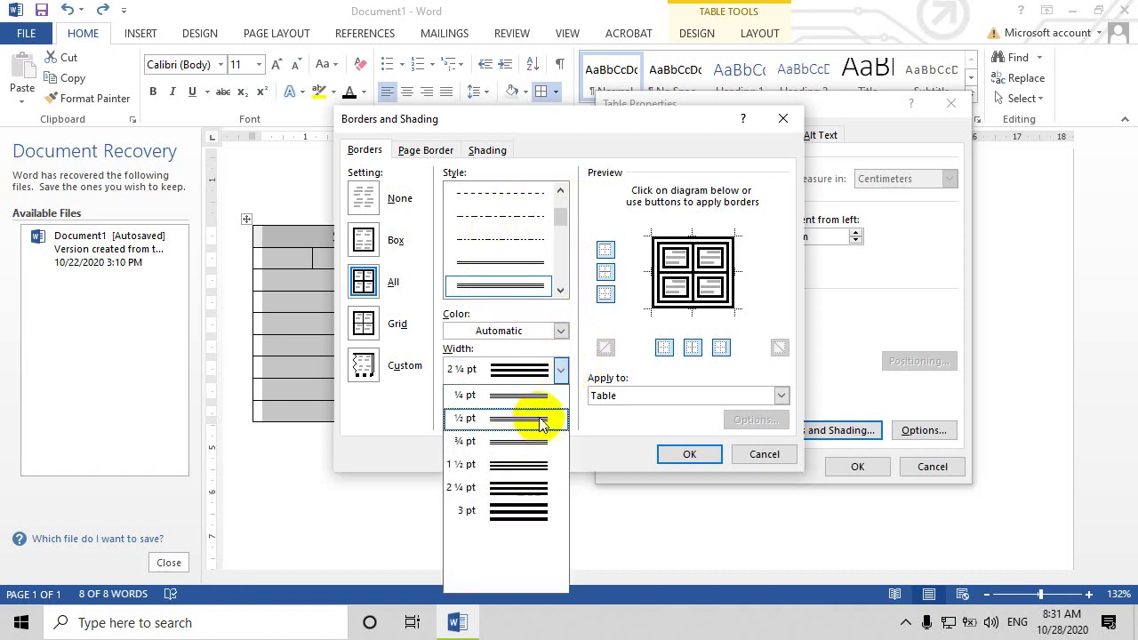
pyautogui.click(521, 395)
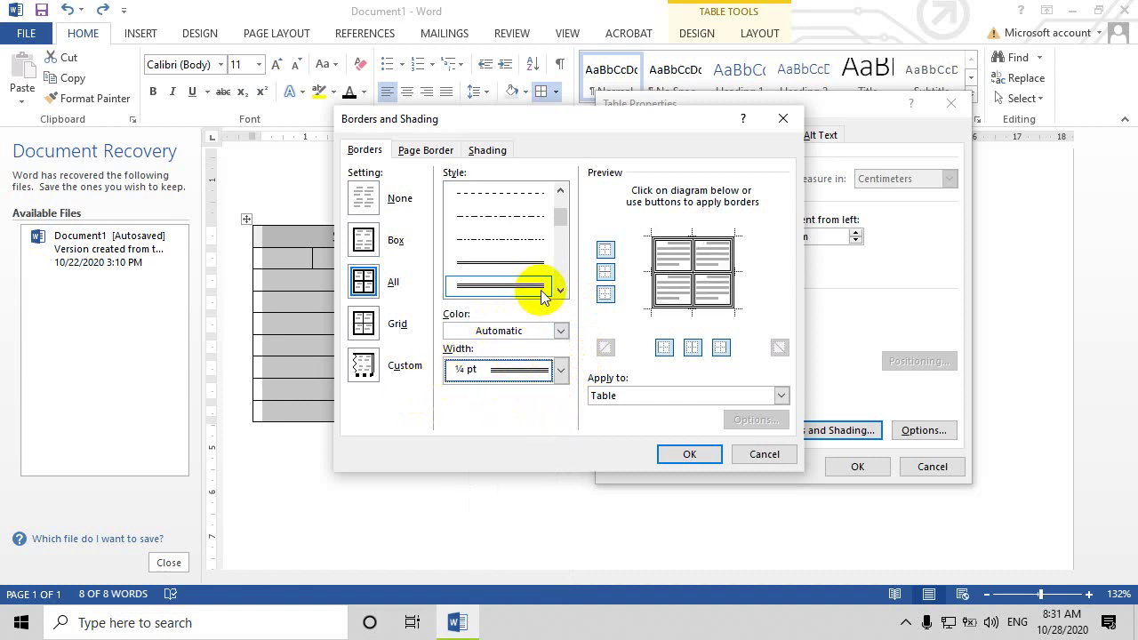
pyautogui.click(520, 260)
# Step: Change the border colour from Automatic to orange so every preview edge turns orange
pyautogui.click(560, 331)
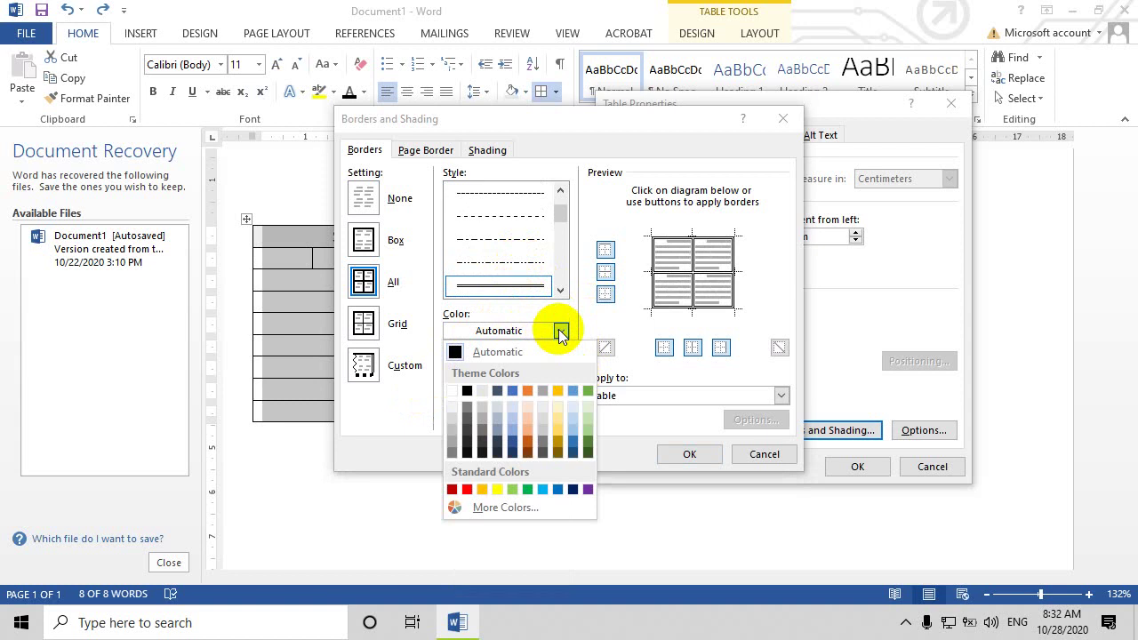
pyautogui.click(527, 439)
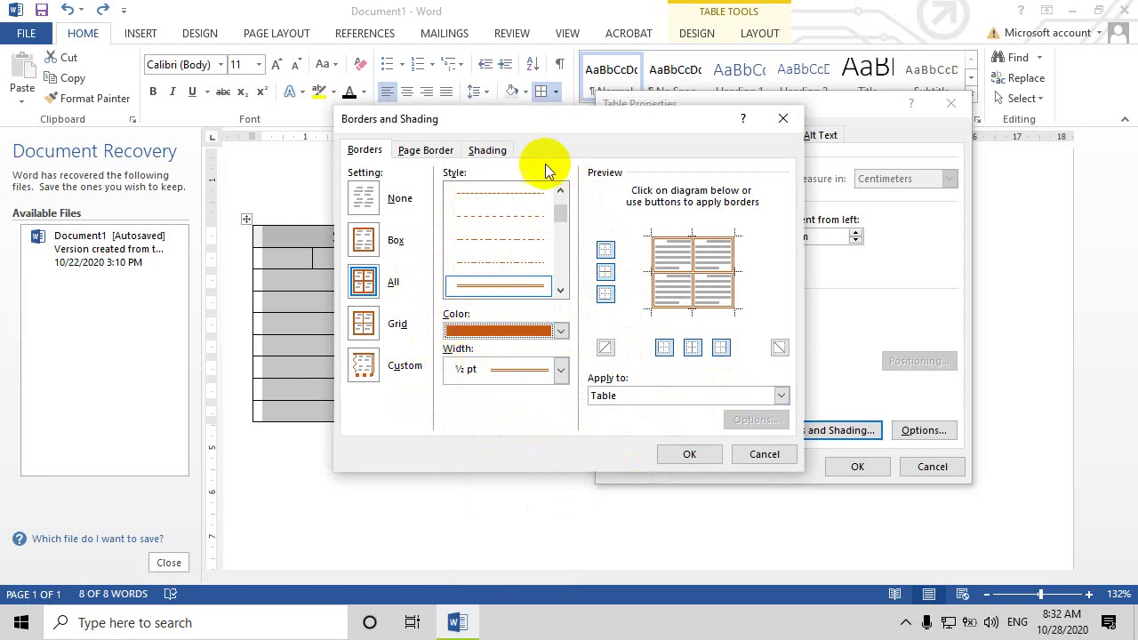
pyautogui.moveTo(588, 109); pyautogui.dragTo(610, 38)
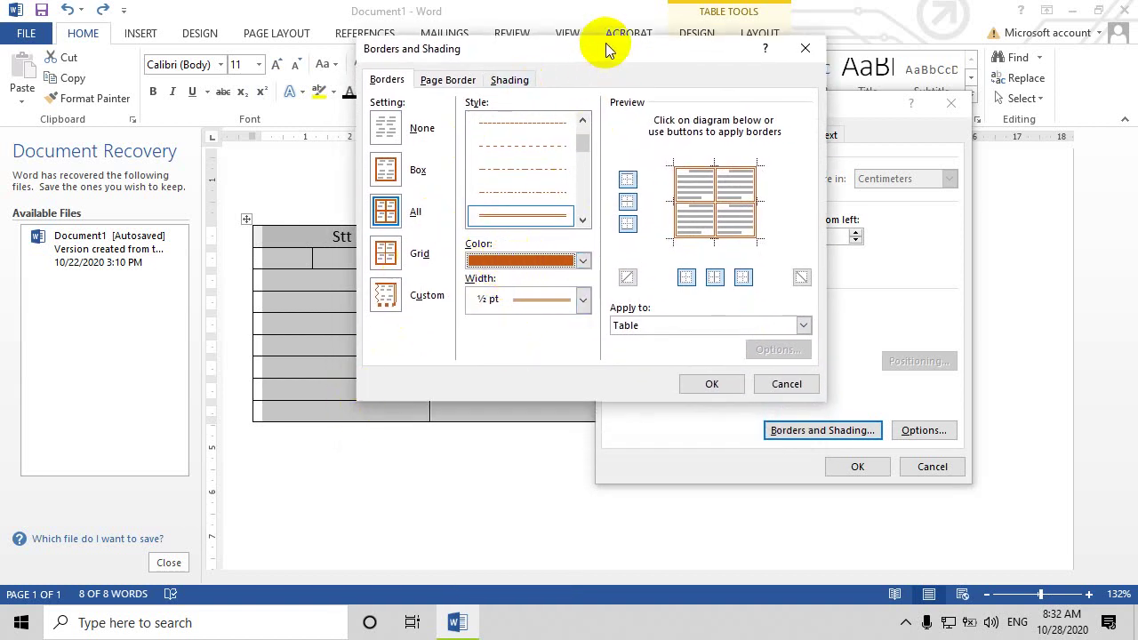
pyautogui.moveTo(607, 53); pyautogui.dragTo(587, 74)
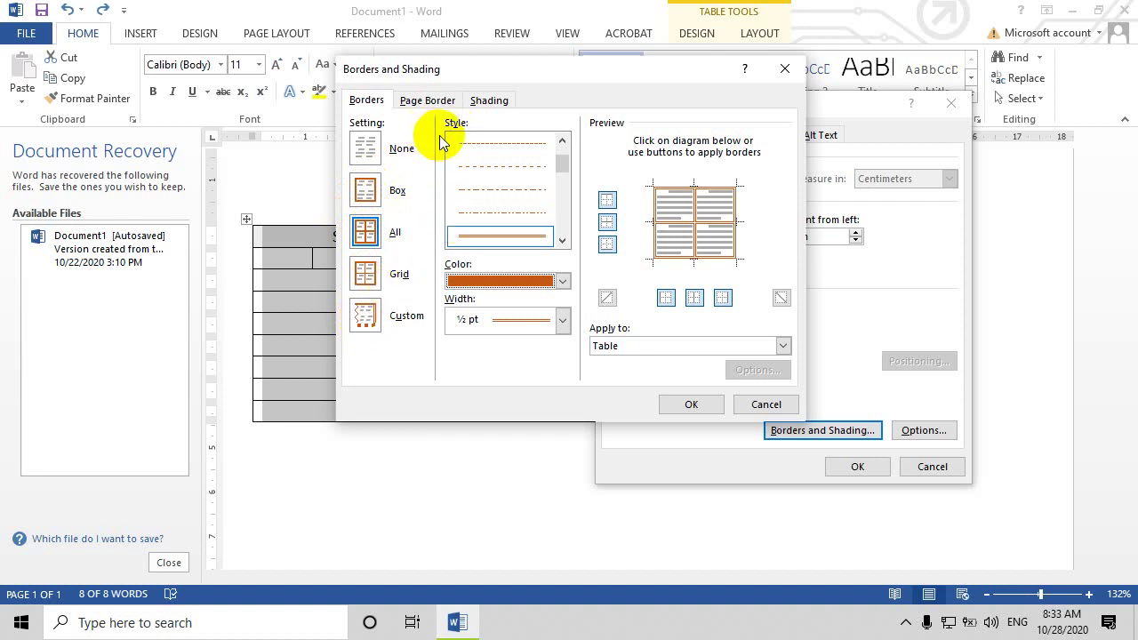
# Step: Scroll through the border Style list, check the Page Border tab, then move to Shading
pyautogui.moveTo(565, 169); pyautogui.dragTo(561, 152)
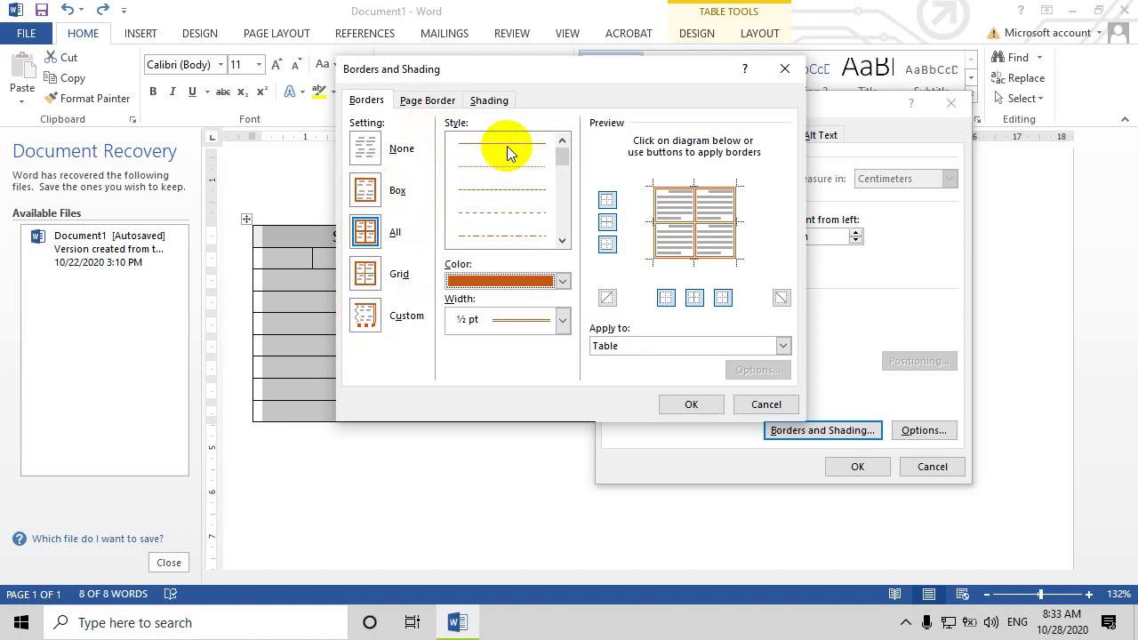
pyautogui.scroll(-2, 507, 196)
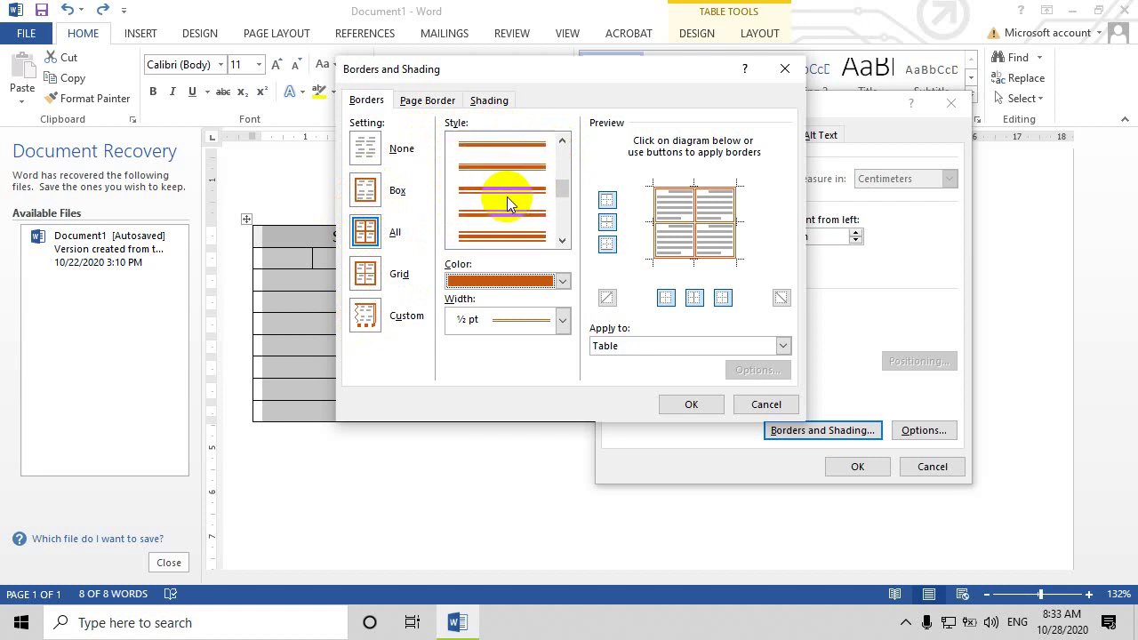
pyautogui.scroll(2, 508, 195)
pyautogui.scroll(-2, 508, 192)
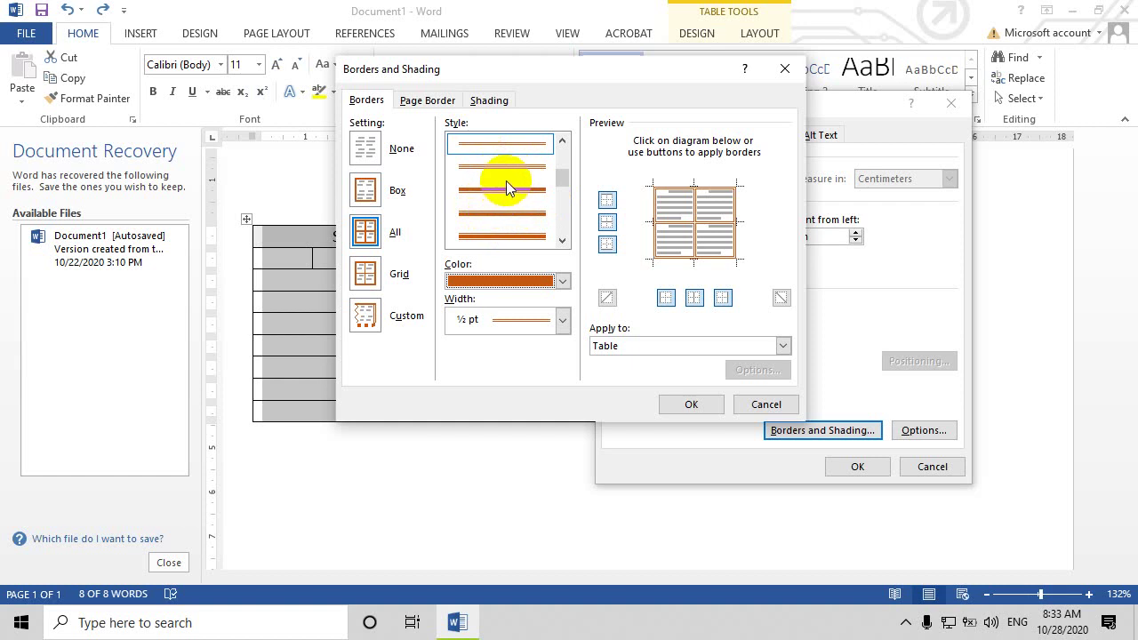
pyautogui.click(431, 100)
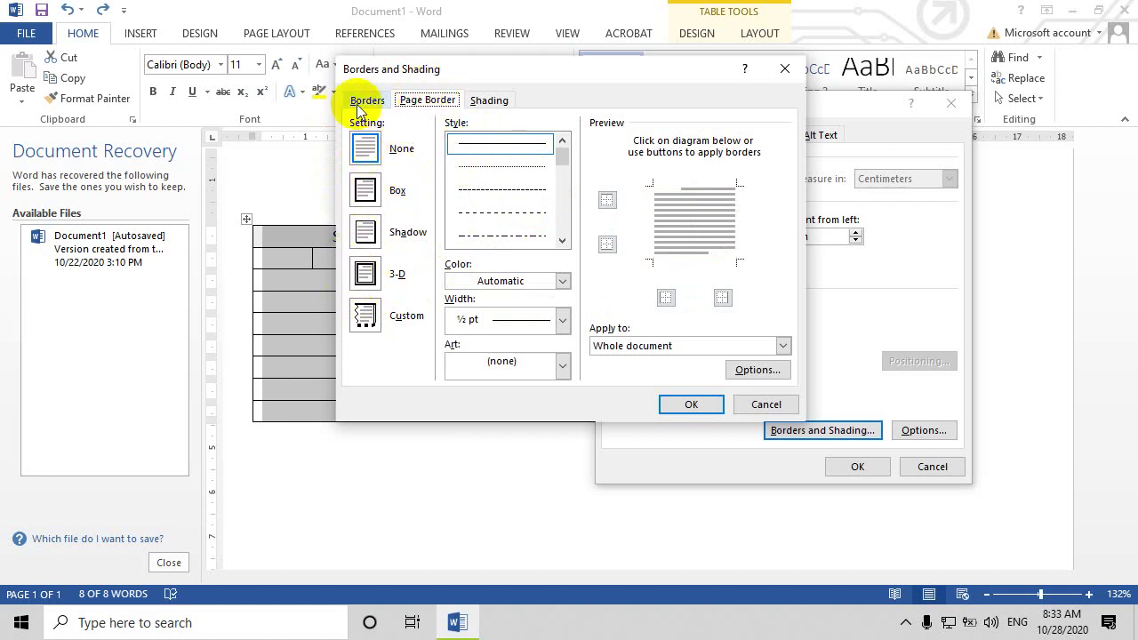
pyautogui.click(484, 100)
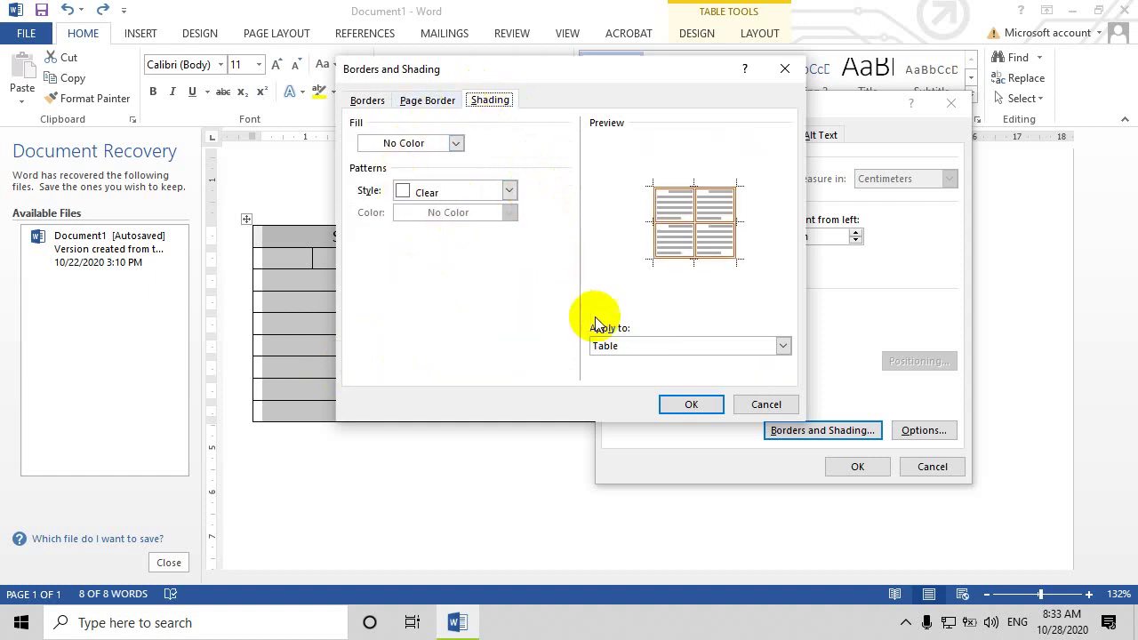
# Step: Fill the table light blue with a 12.5% shading pattern and confirm both dialogs
pyautogui.click(457, 143)
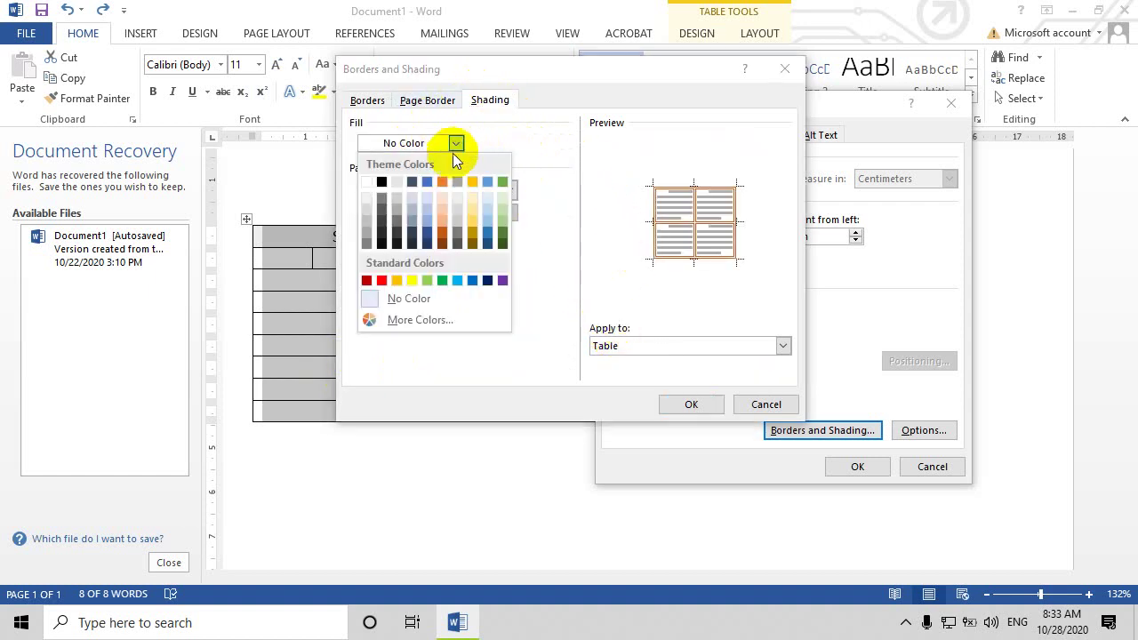
pyautogui.click(427, 214)
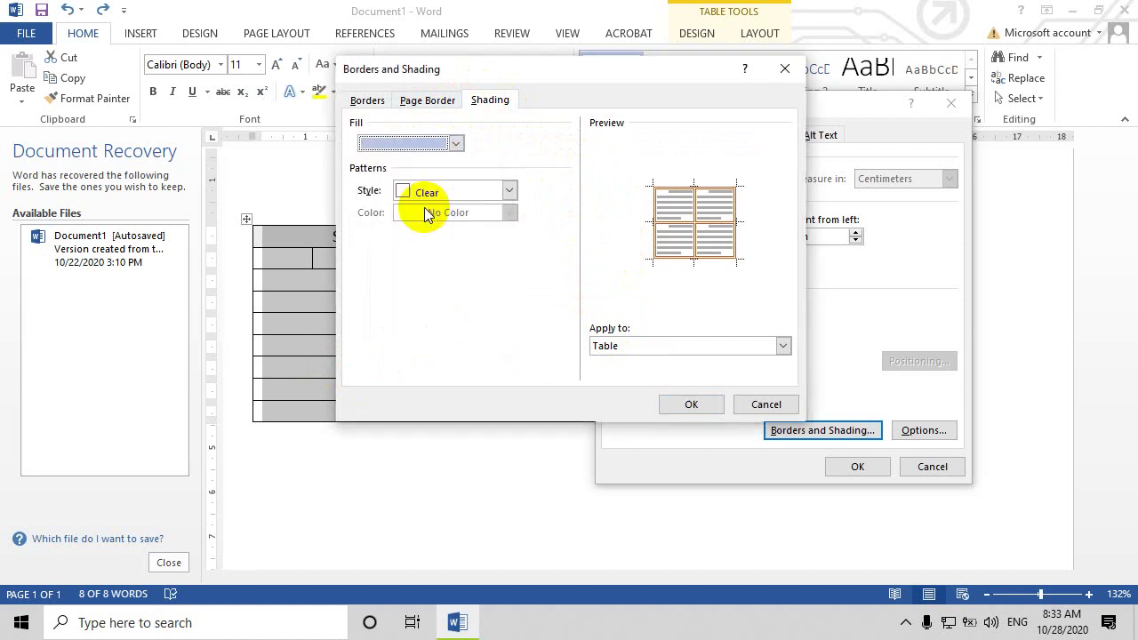
pyautogui.click(510, 191)
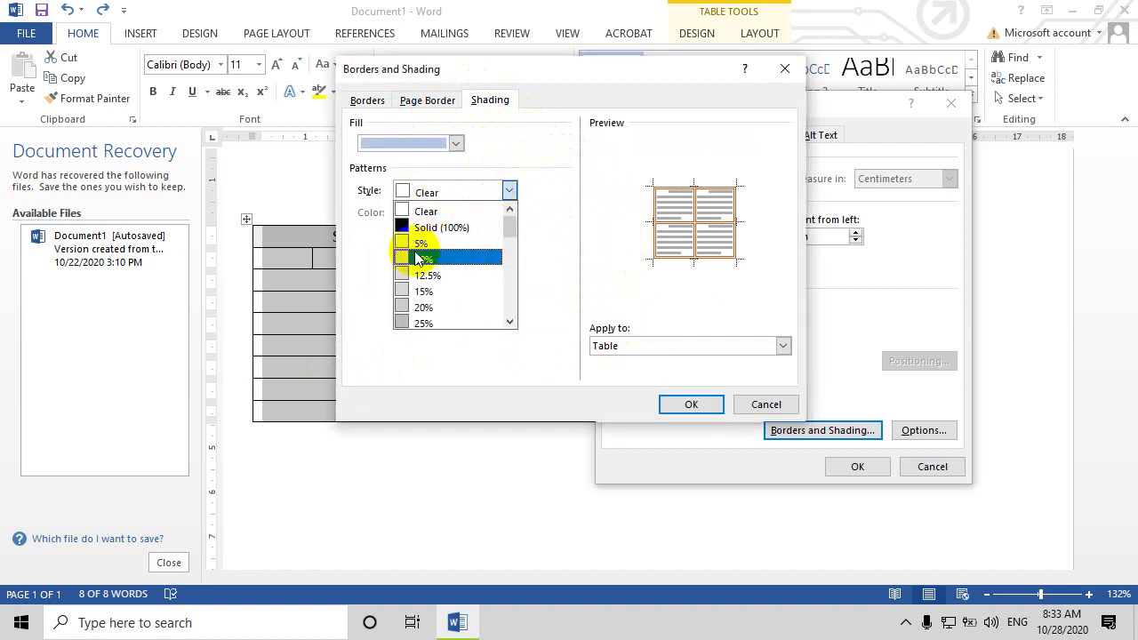
pyautogui.click(418, 258)
pyautogui.click(510, 190)
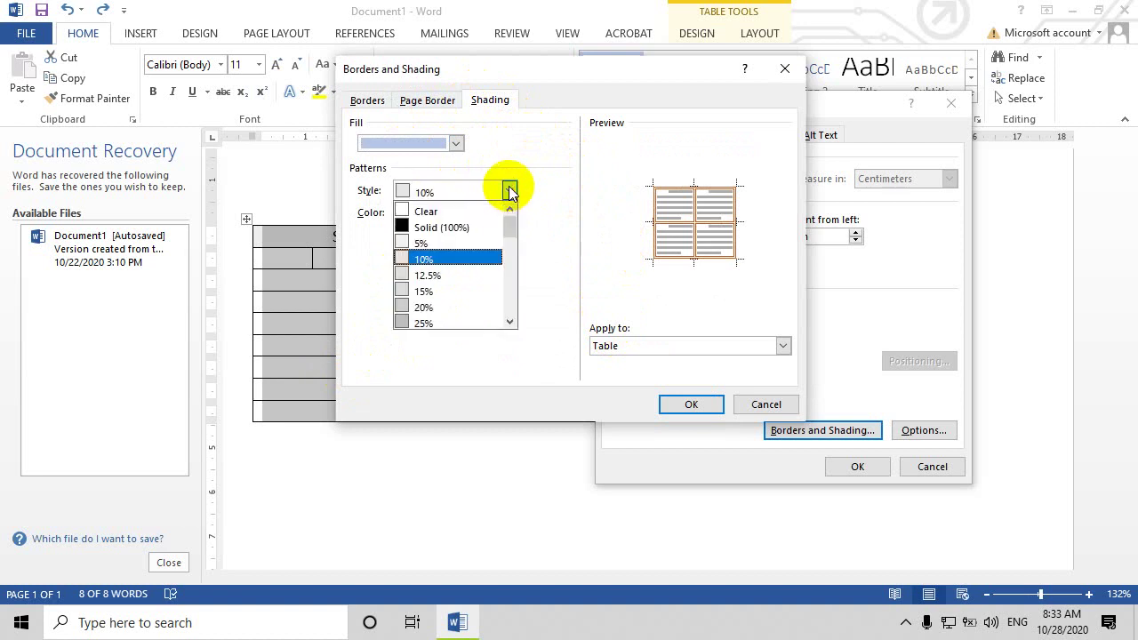
pyautogui.click(403, 276)
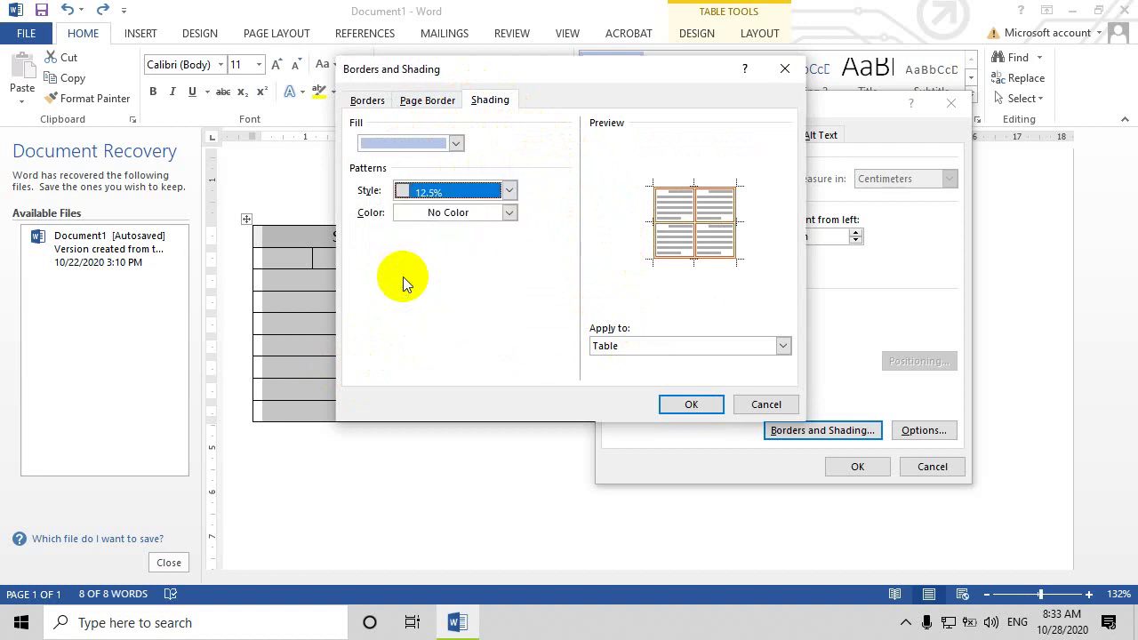
pyautogui.click(681, 404)
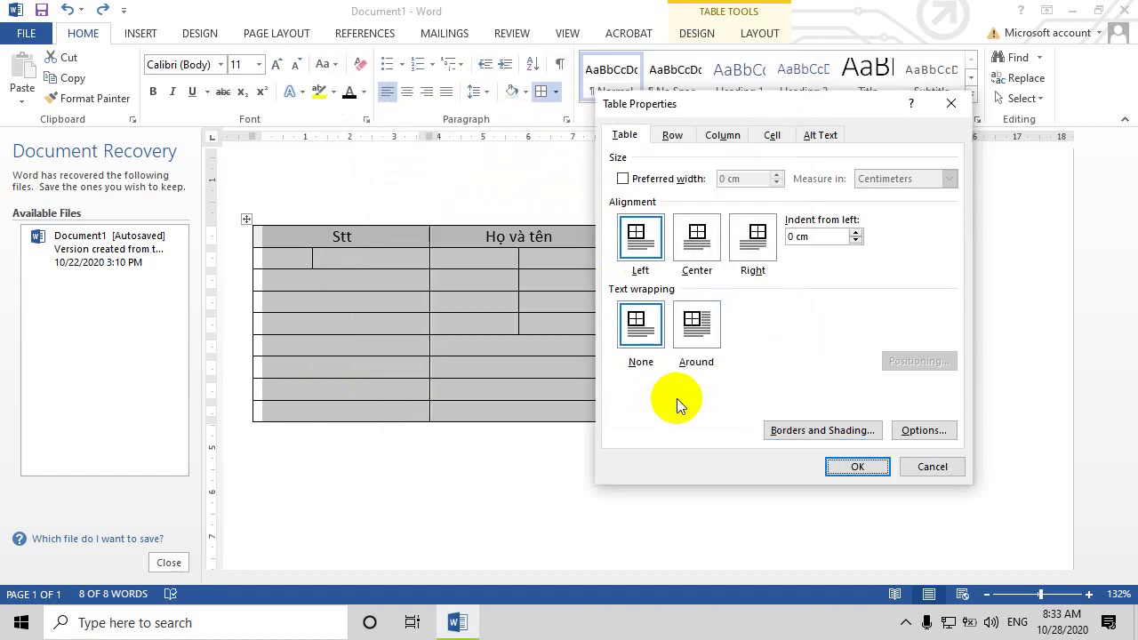
pyautogui.click(857, 468)
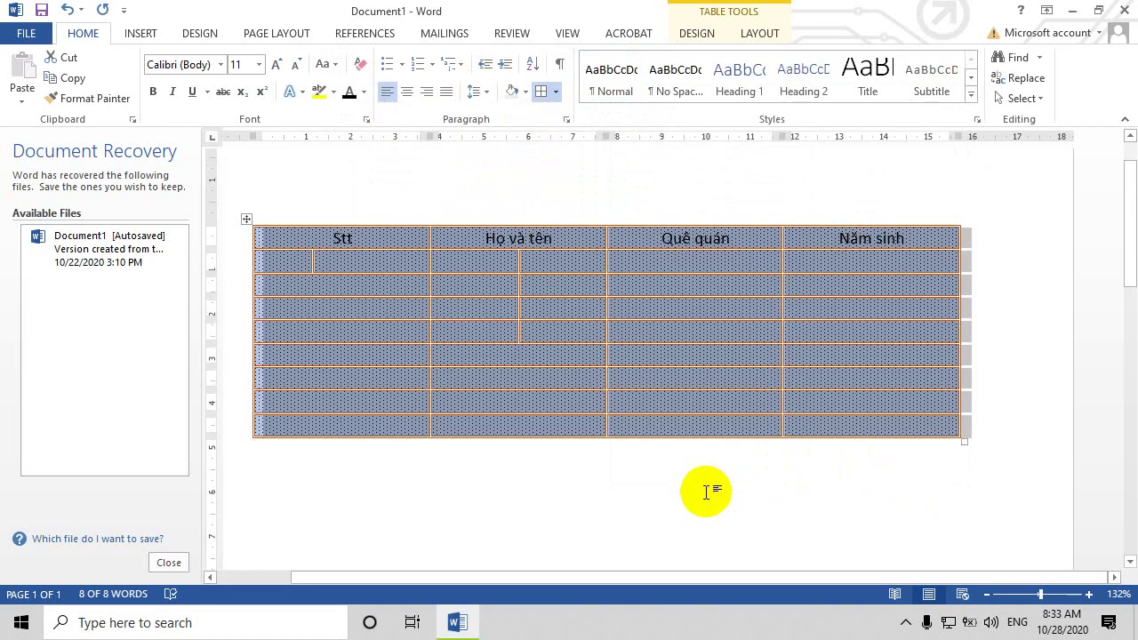
# Step: Set every table cell's vertical alignment to Bottom in Table Properties
pyautogui.click(707, 498)
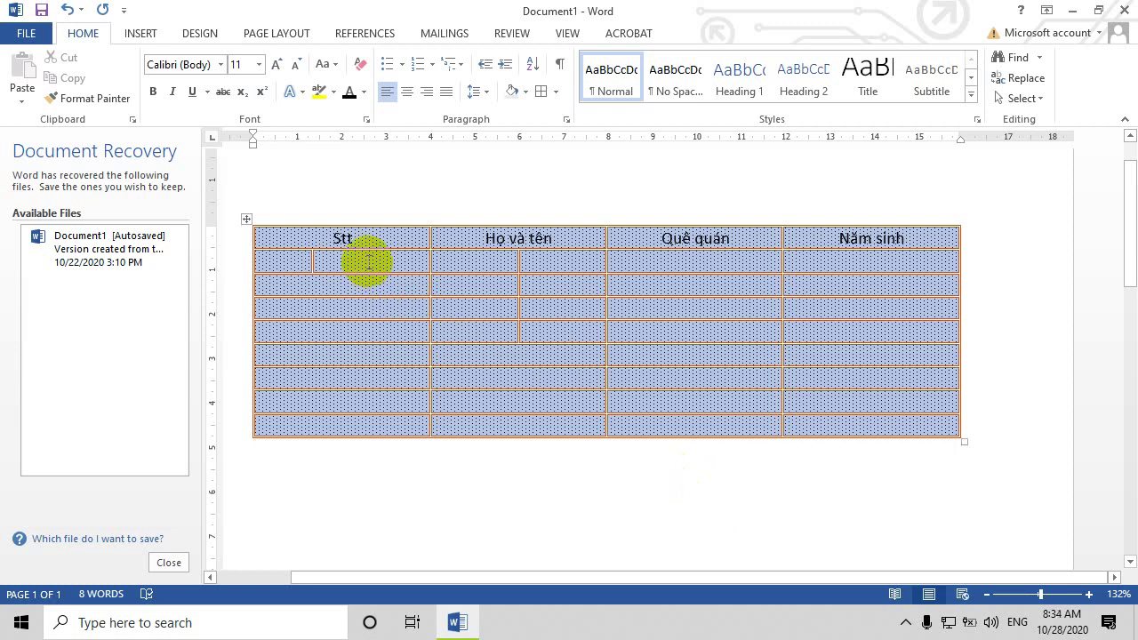
pyautogui.click(246, 220)
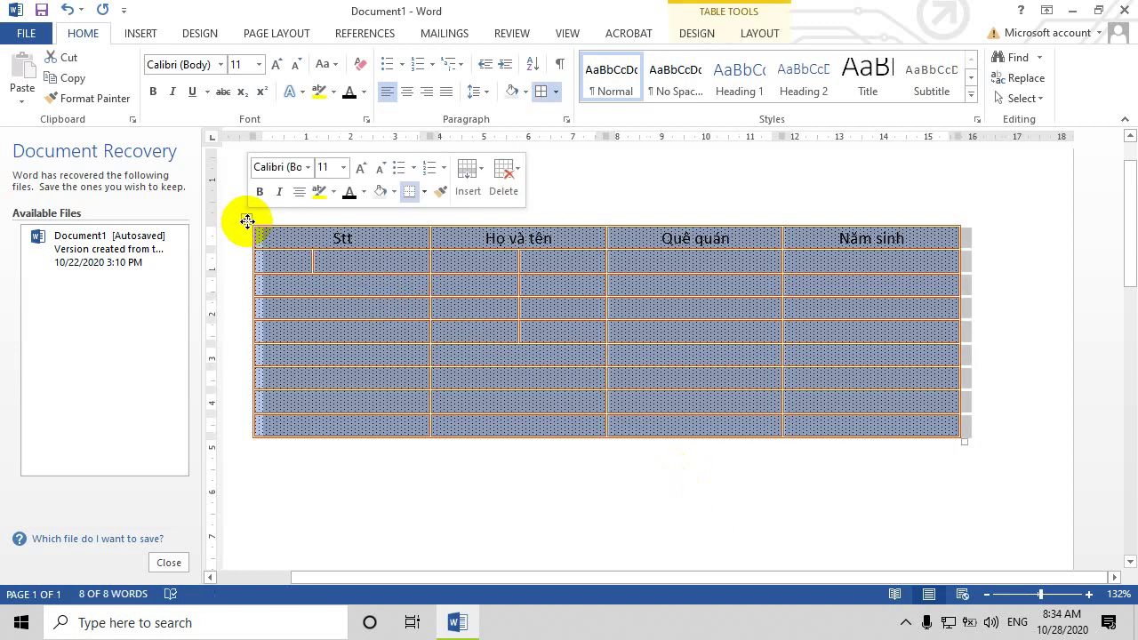
pyautogui.rightClick(247, 220)
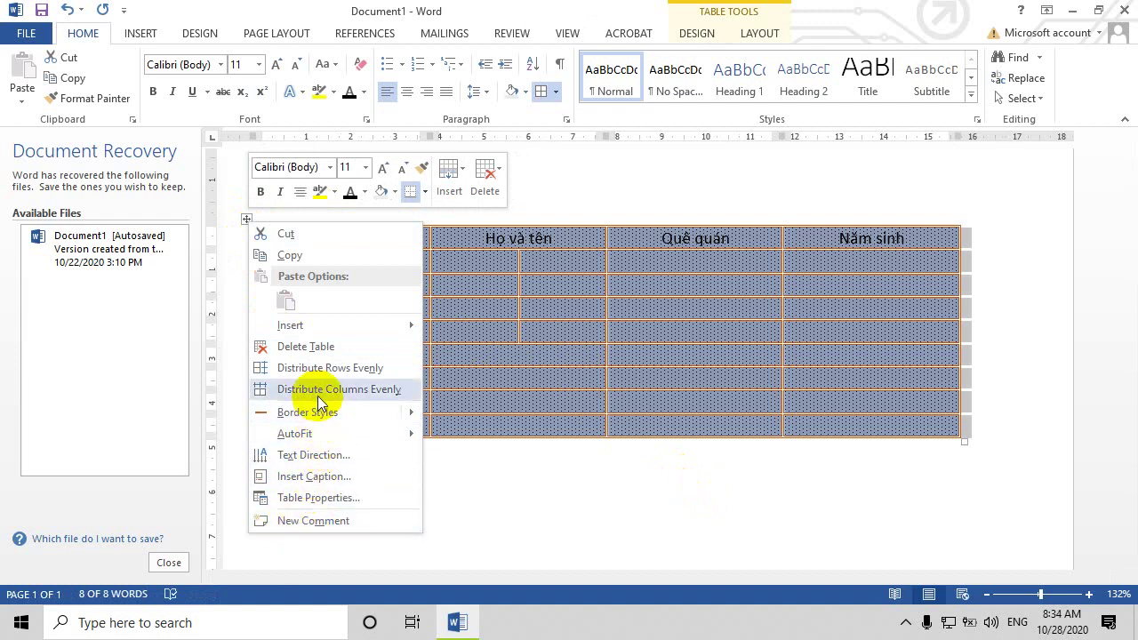
pyautogui.click(314, 498)
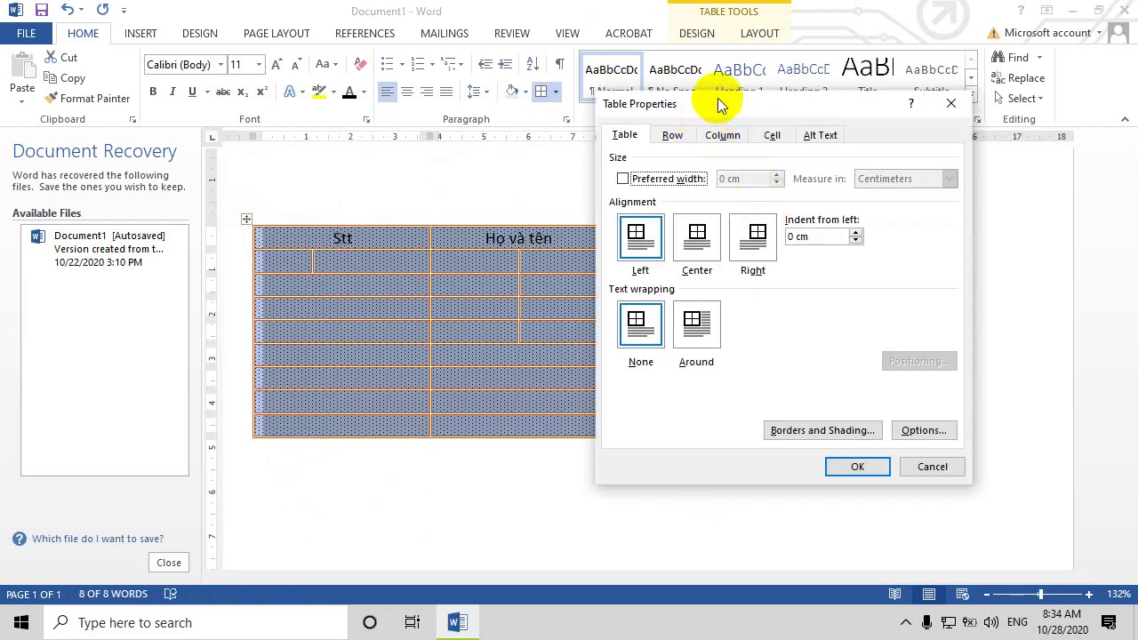
pyautogui.moveTo(750, 109); pyautogui.dragTo(646, 102)
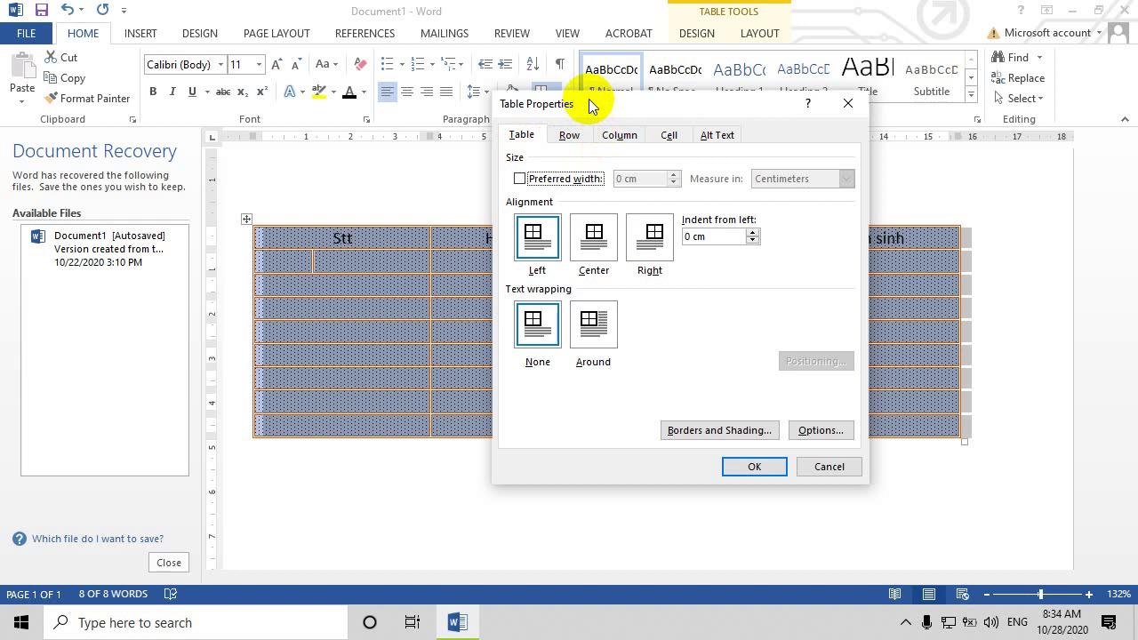
pyautogui.moveTo(588, 99); pyautogui.dragTo(562, 104)
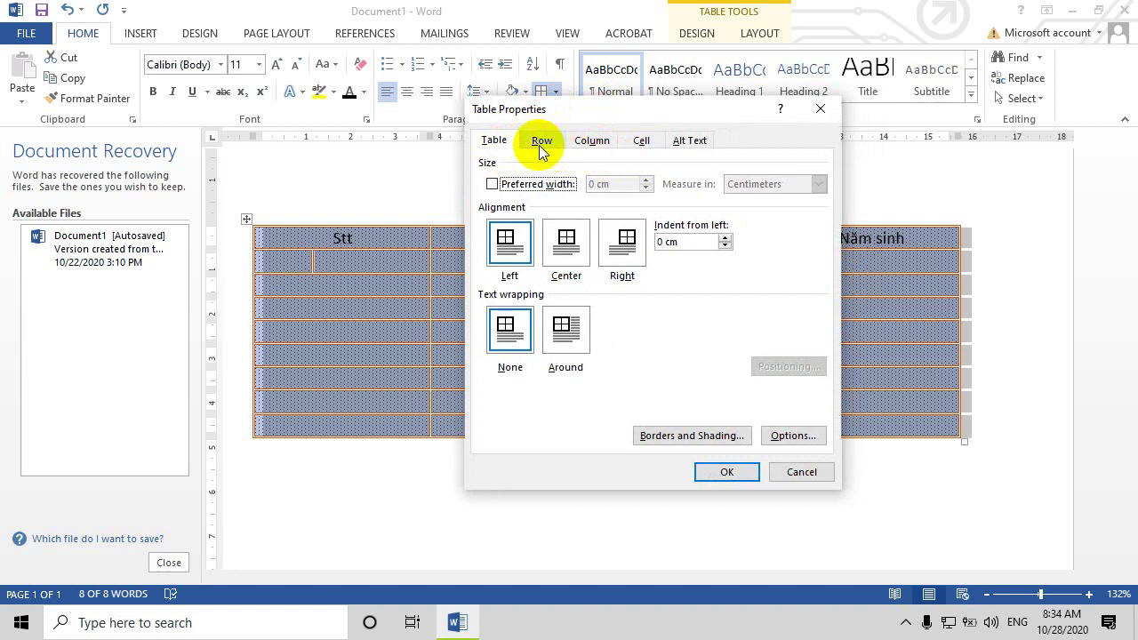
pyautogui.click(637, 142)
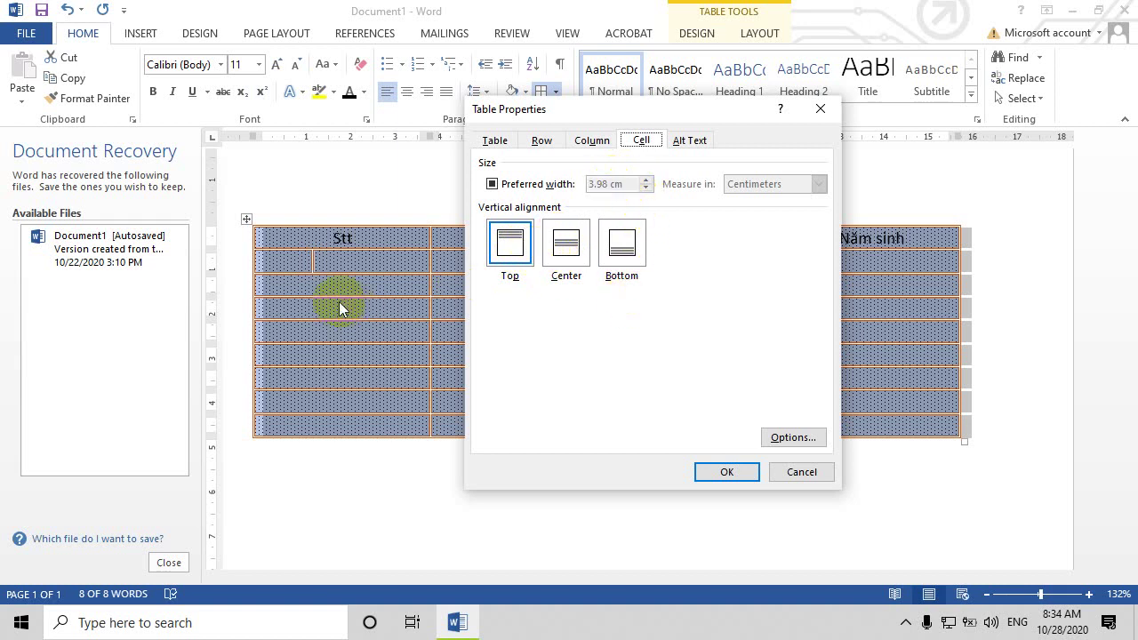
pyautogui.click(566, 249)
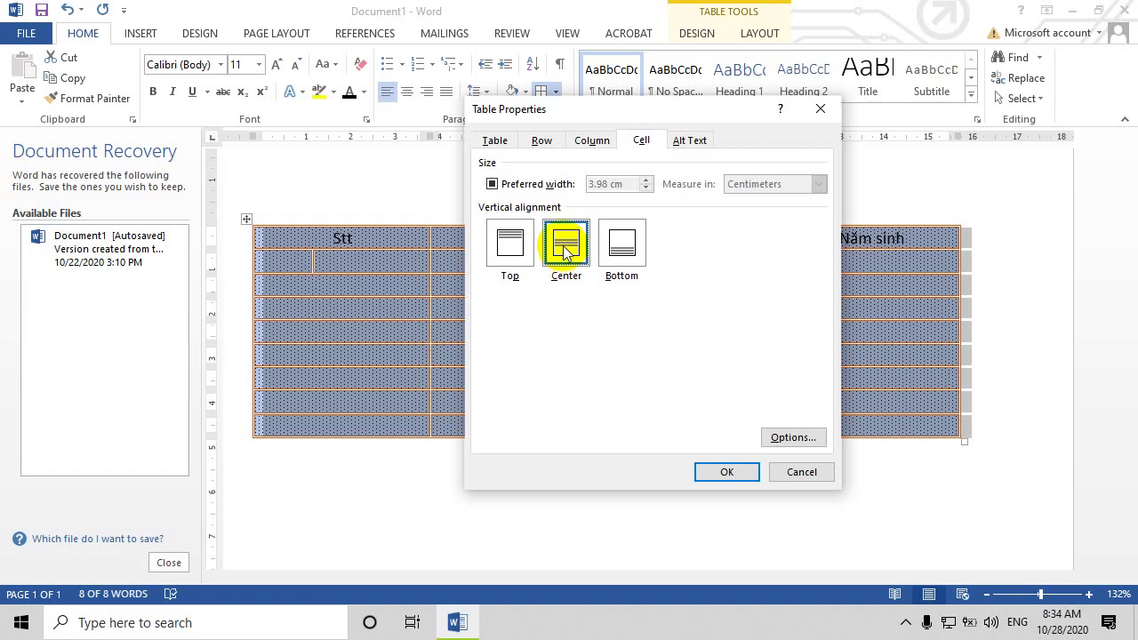
pyautogui.click(629, 252)
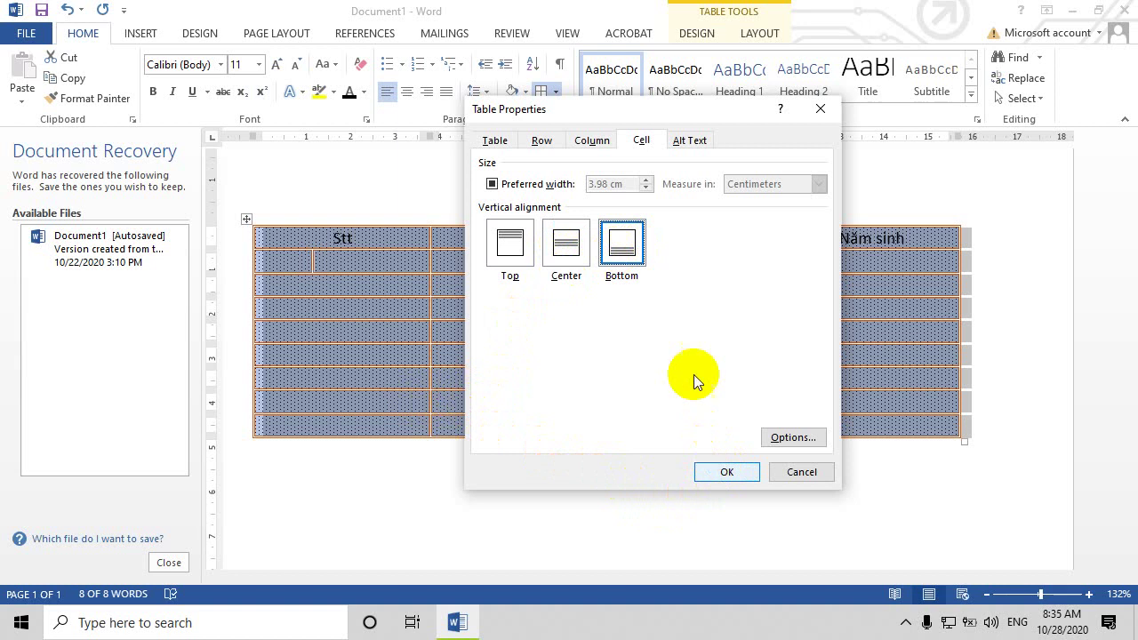
pyautogui.click(722, 474)
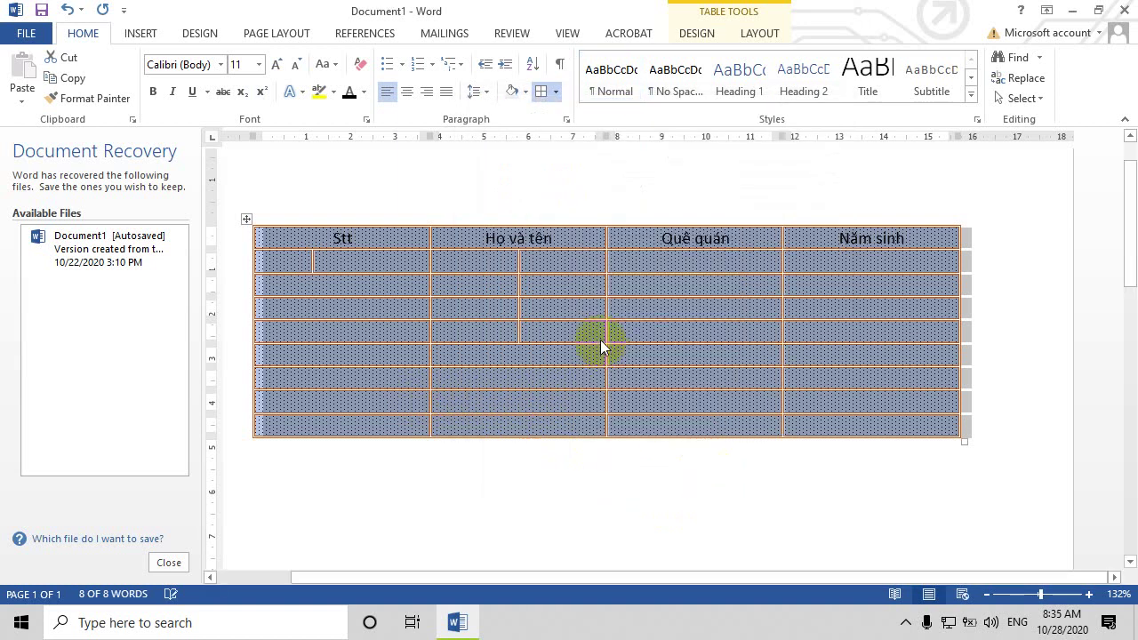
# Step: Type 'jhfjfjfj' into the fifth-row Quê quán cell and drag that row much taller
pyautogui.click(657, 333)
pyautogui.write('jh')
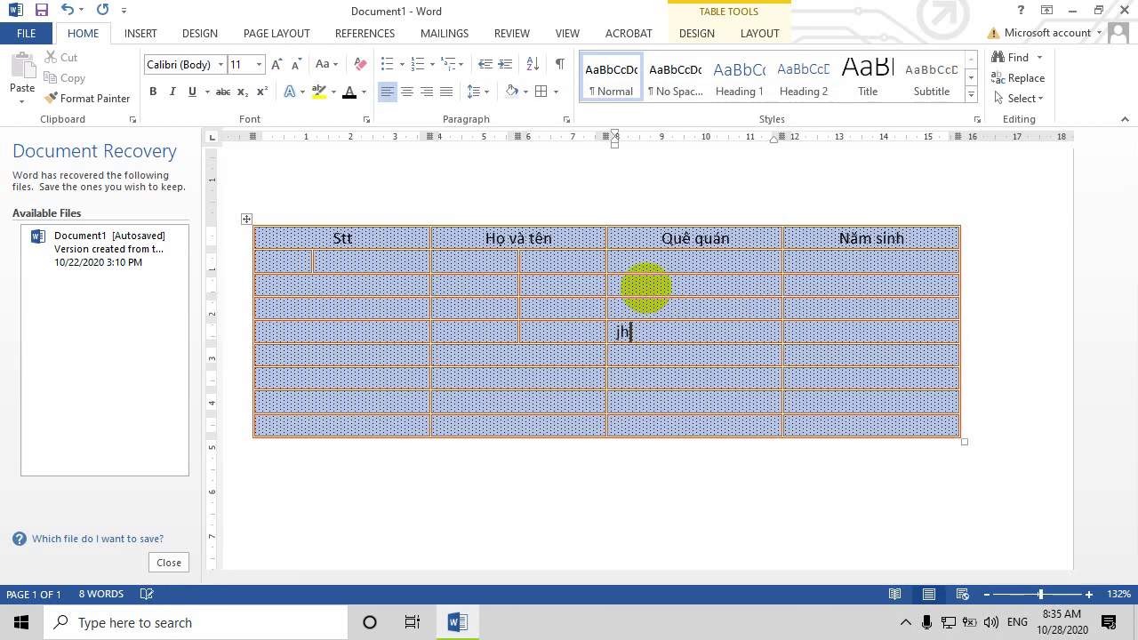
pyautogui.write('fjfjfj')
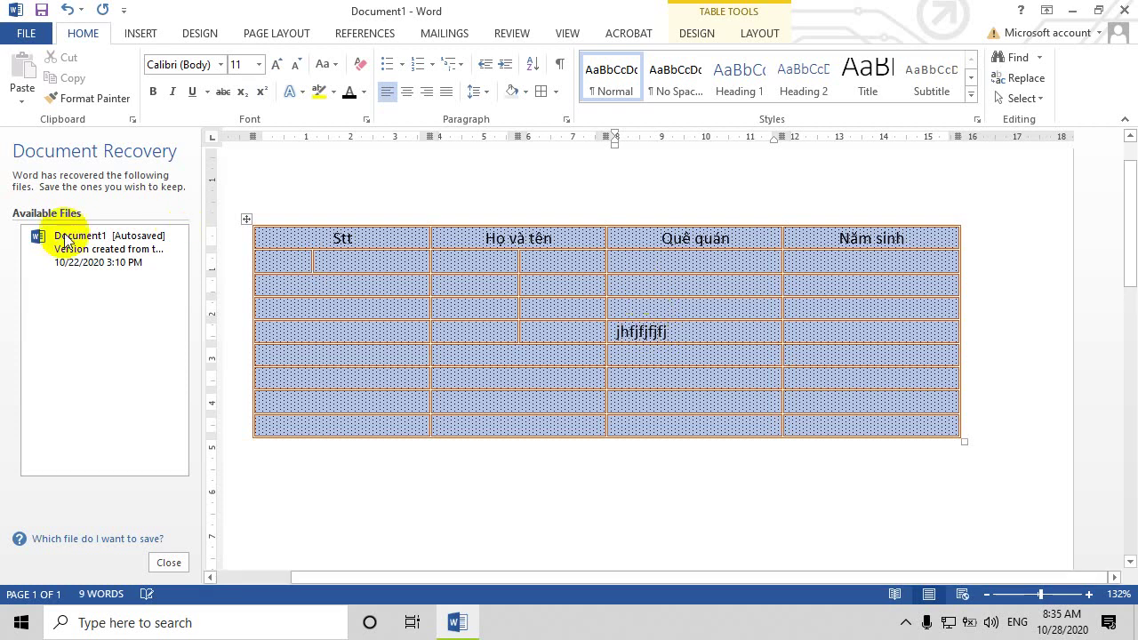
pyautogui.moveTo(272, 342); pyautogui.dragTo(272, 405)
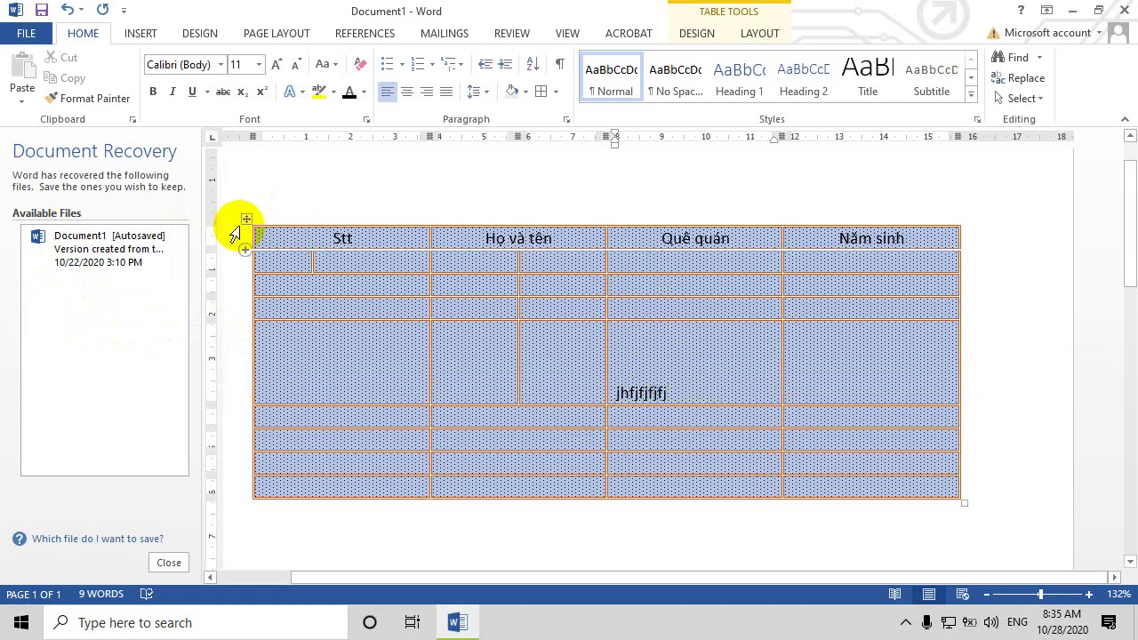
# Step: Centre all table cells vertically through Table Properties and check the result
pyautogui.rightClick(246, 219)
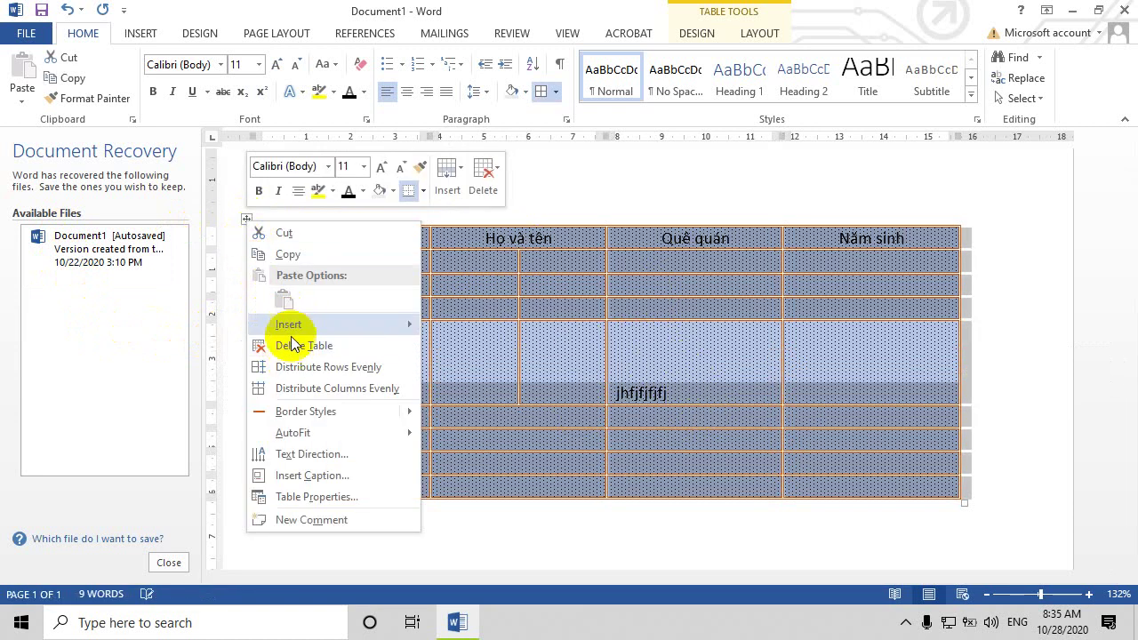
pyautogui.click(298, 497)
pyautogui.click(481, 246)
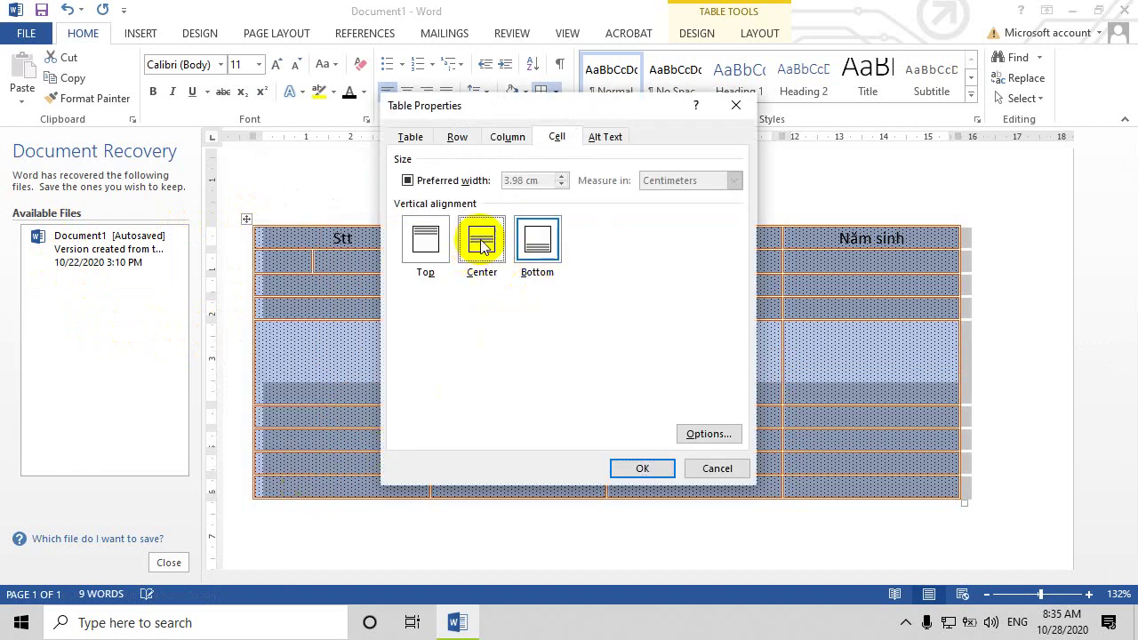
pyautogui.click(655, 469)
pyautogui.click(642, 364)
pyautogui.click(642, 364)
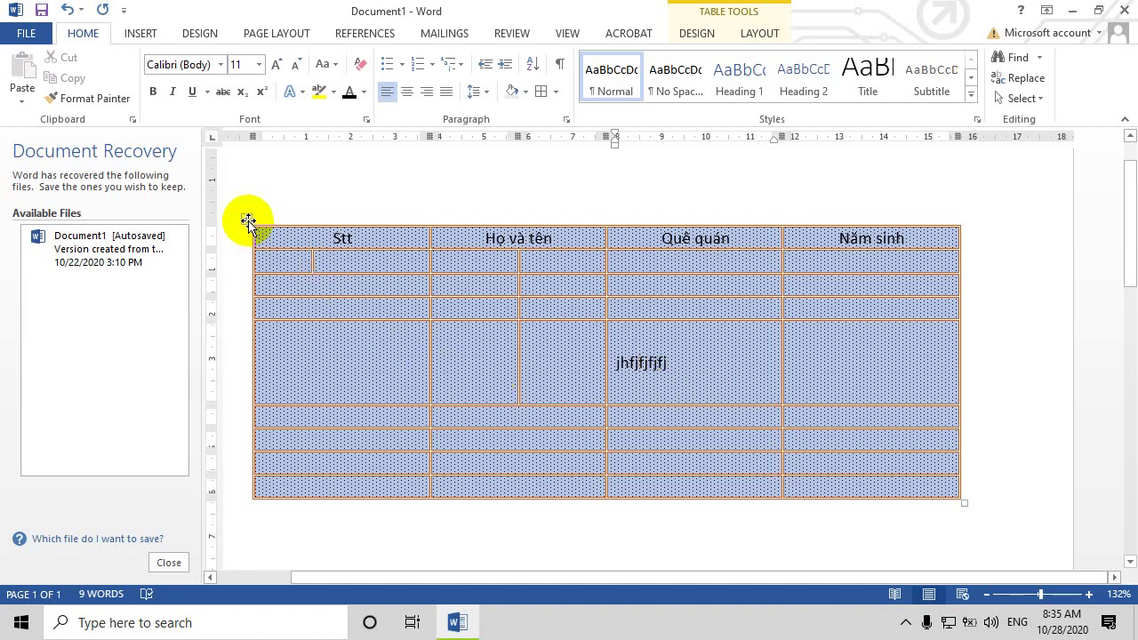
pyautogui.click(247, 221)
pyautogui.rightClick(248, 224)
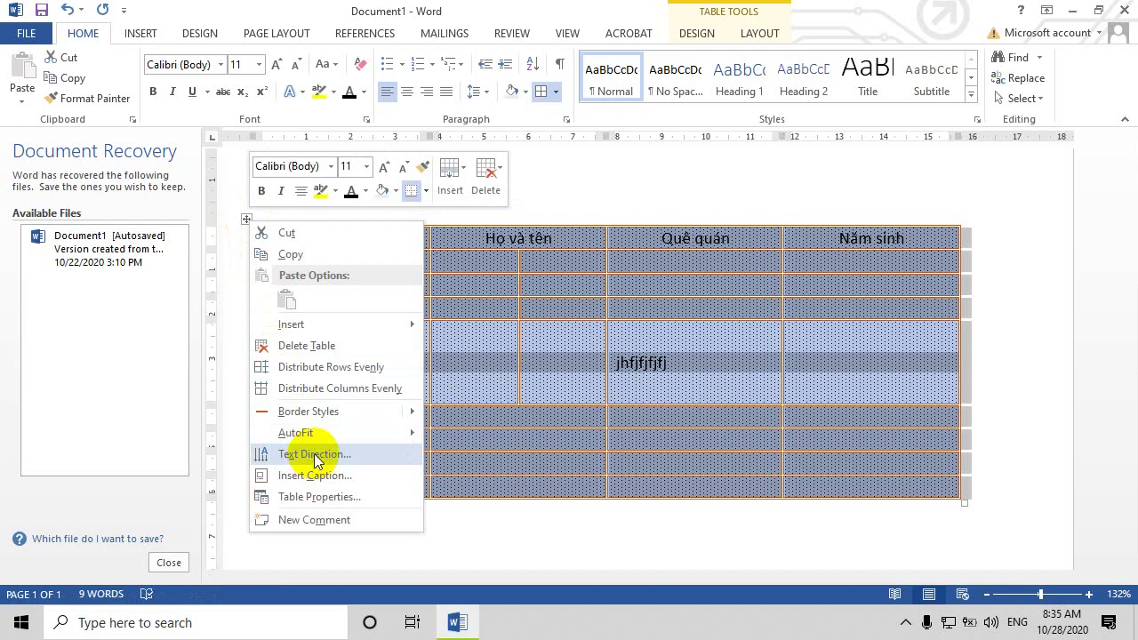
# Step: Switch the cells to Top vertical alignment so jhfjfjfj sits at the top of its cell
pyautogui.click(309, 497)
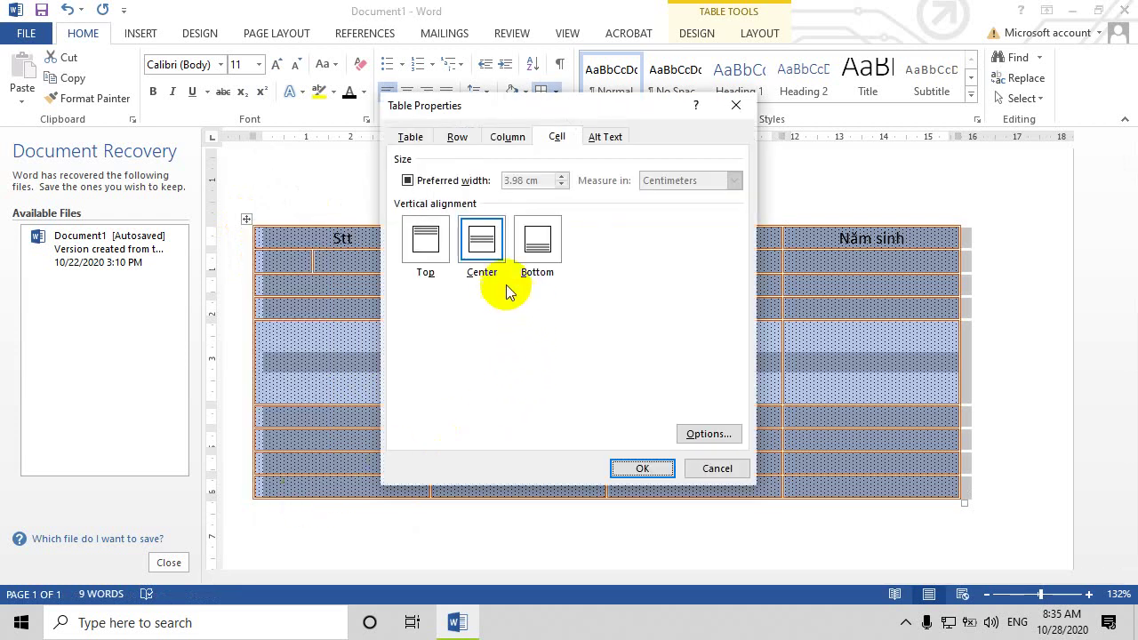
pyautogui.click(421, 245)
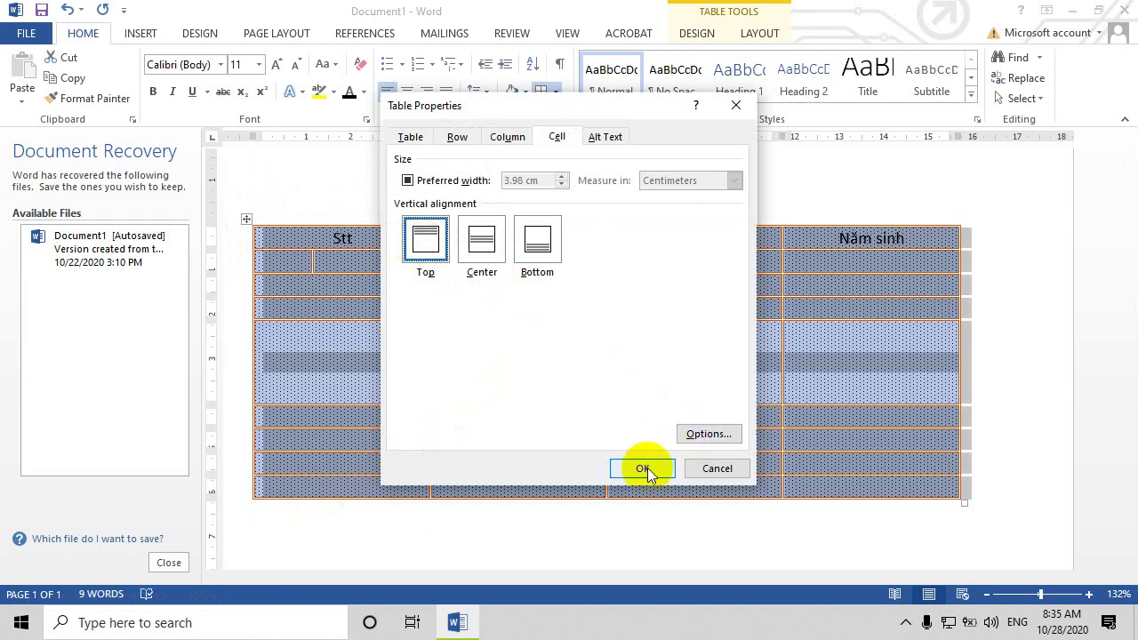
pyautogui.click(646, 467)
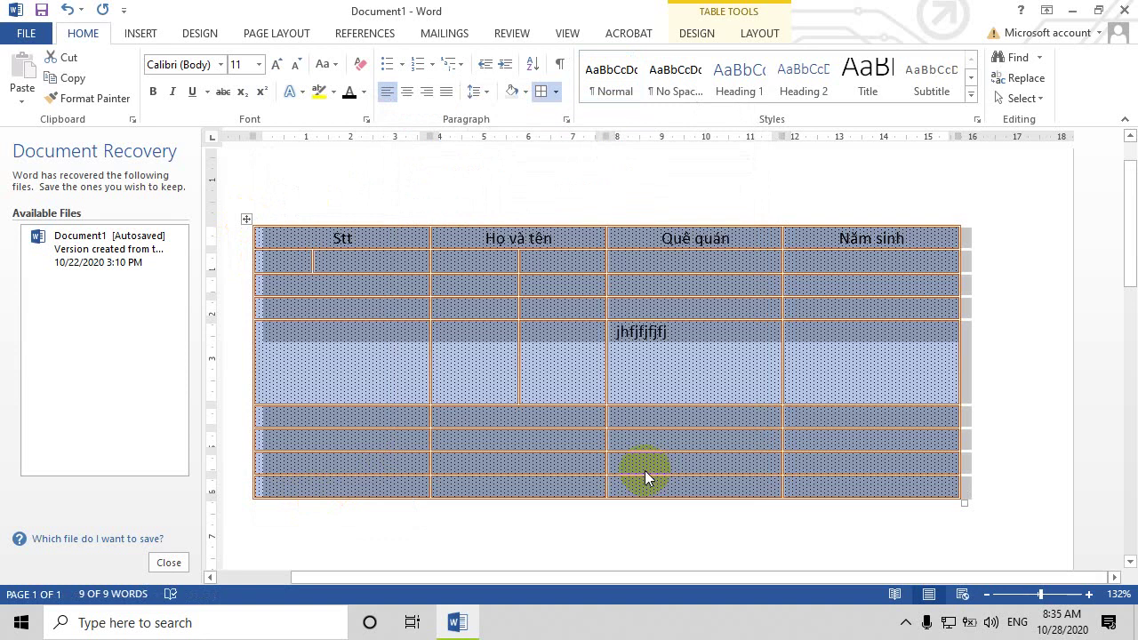
pyautogui.click(670, 334)
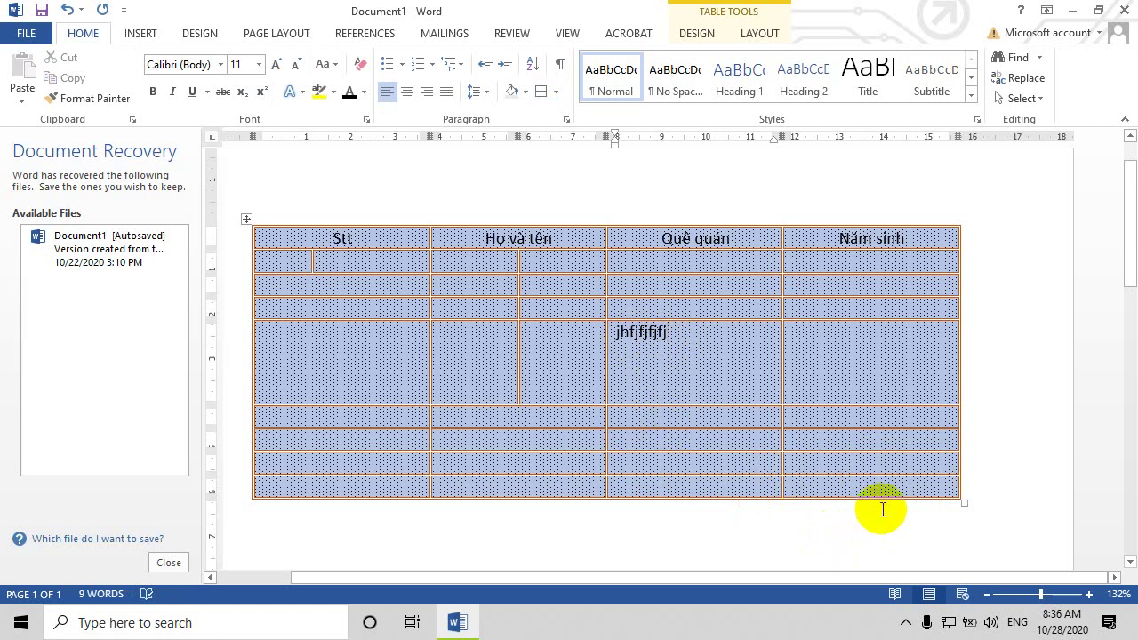
# Step: Open Table Properties and inspect Cell Options plus the Row, Column and Alt Text tabs
pyautogui.click(246, 219)
pyautogui.rightClick(247, 220)
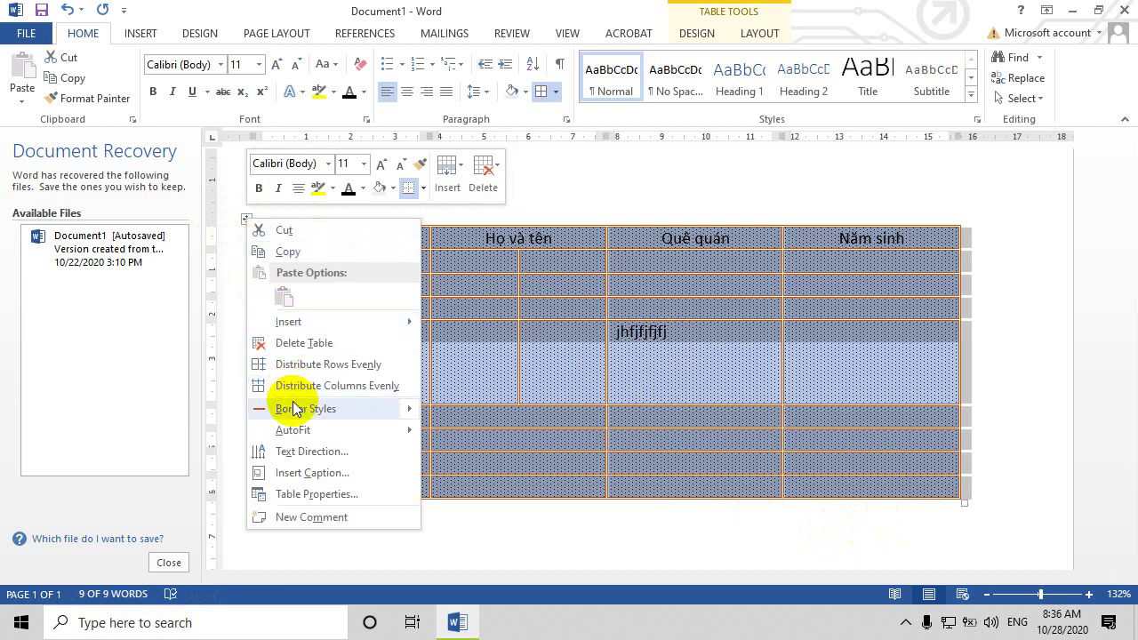
pyautogui.moveTo(296, 408)
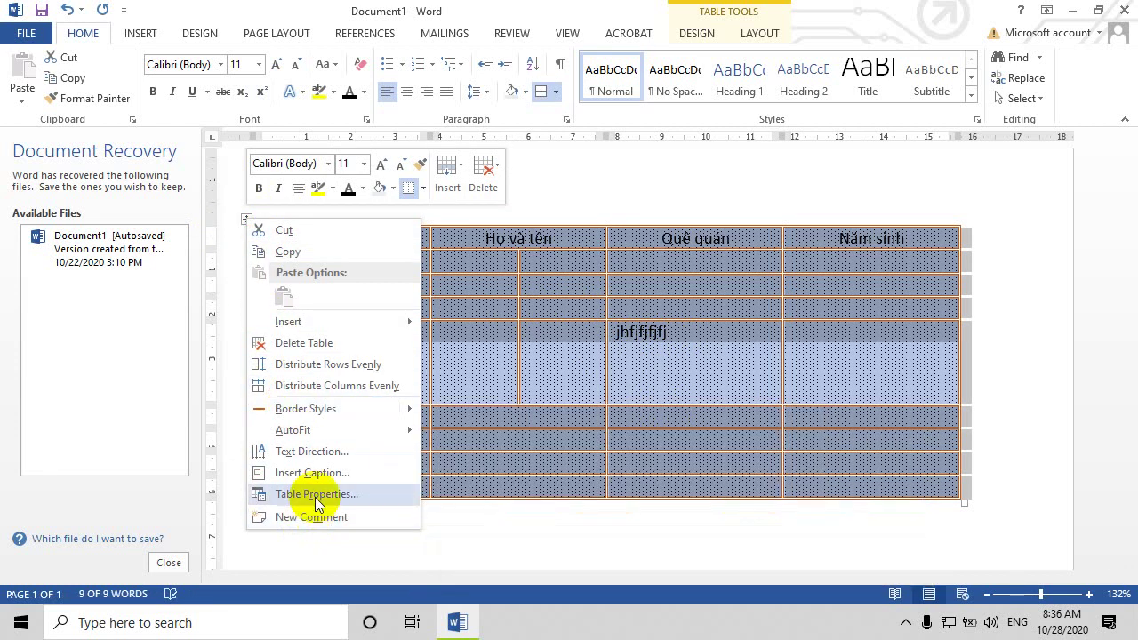
pyautogui.click(316, 494)
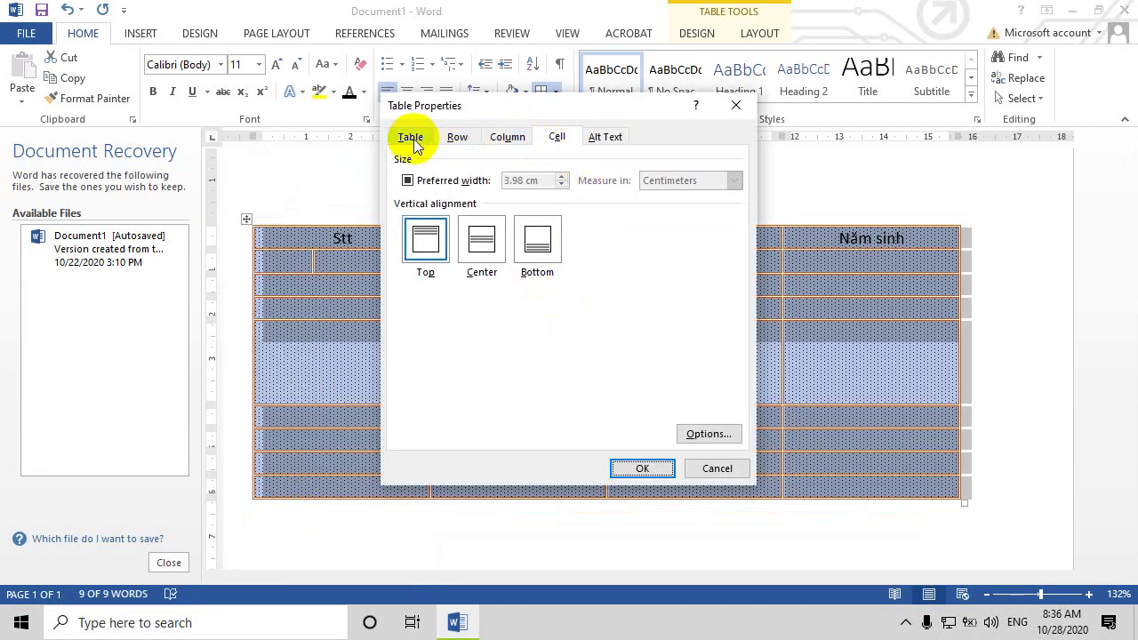
pyautogui.click(696, 433)
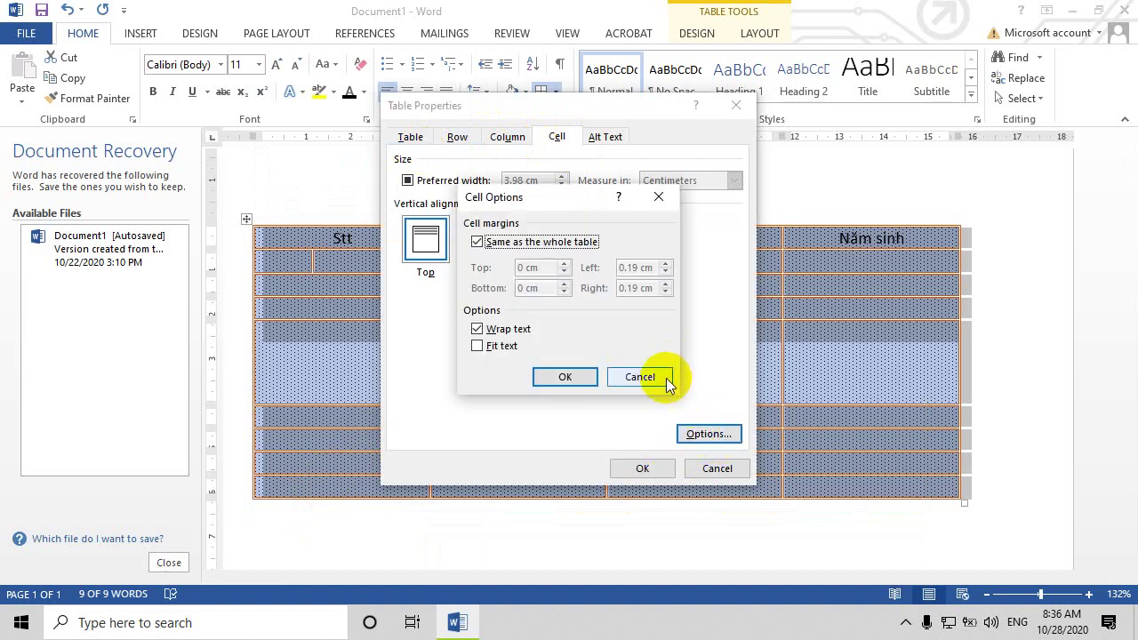
pyautogui.click(642, 377)
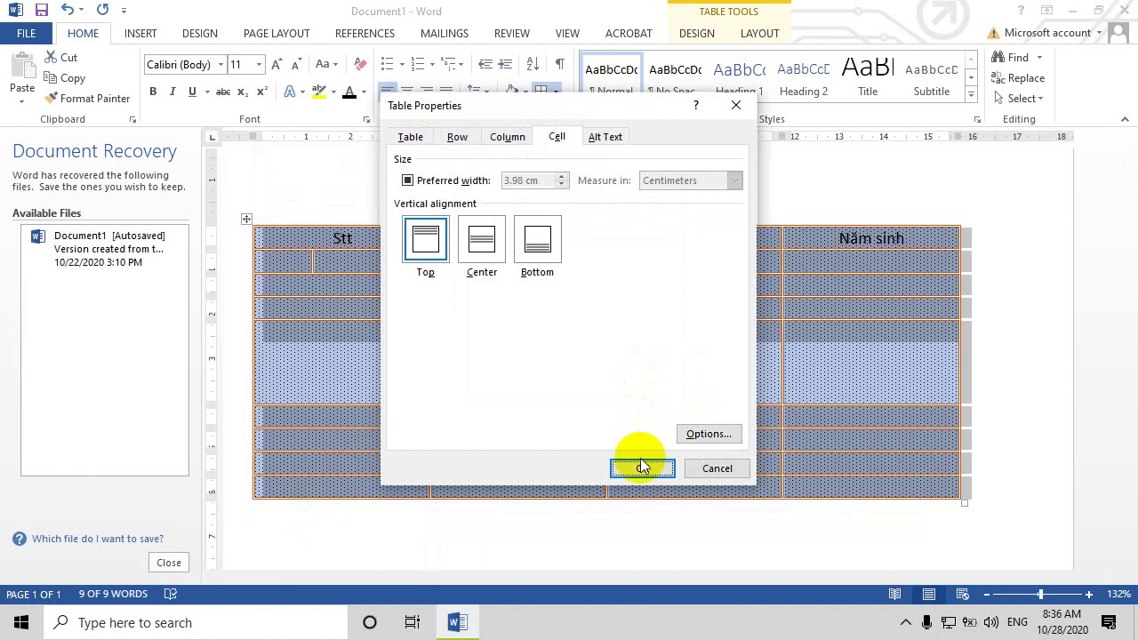
pyautogui.click(449, 136)
pyautogui.click(498, 136)
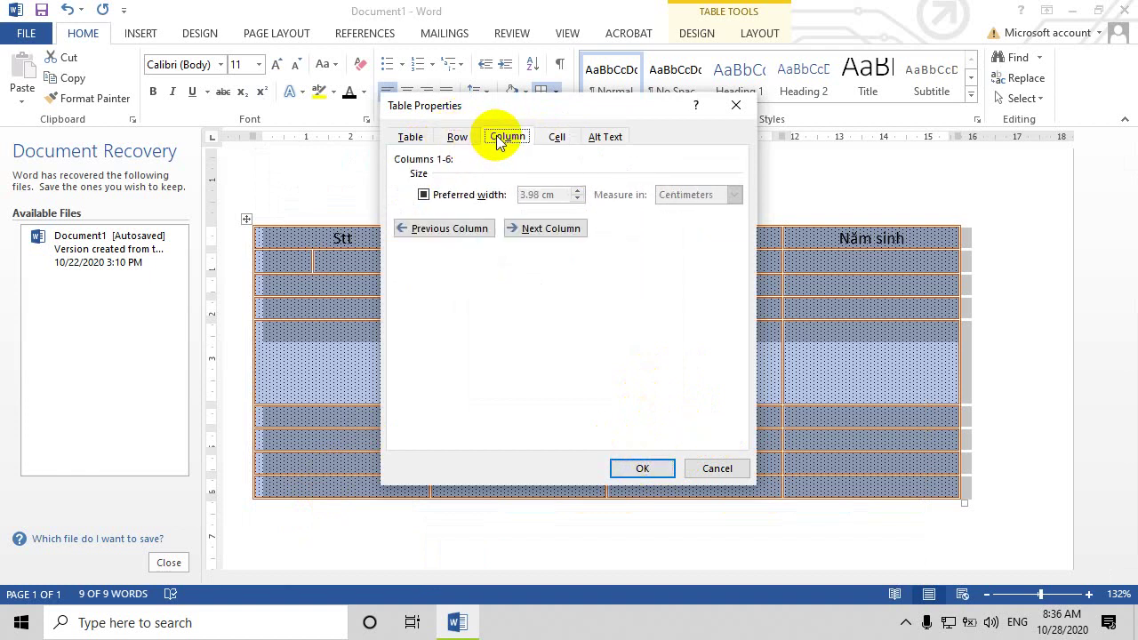
pyautogui.click(561, 136)
pyautogui.click(601, 136)
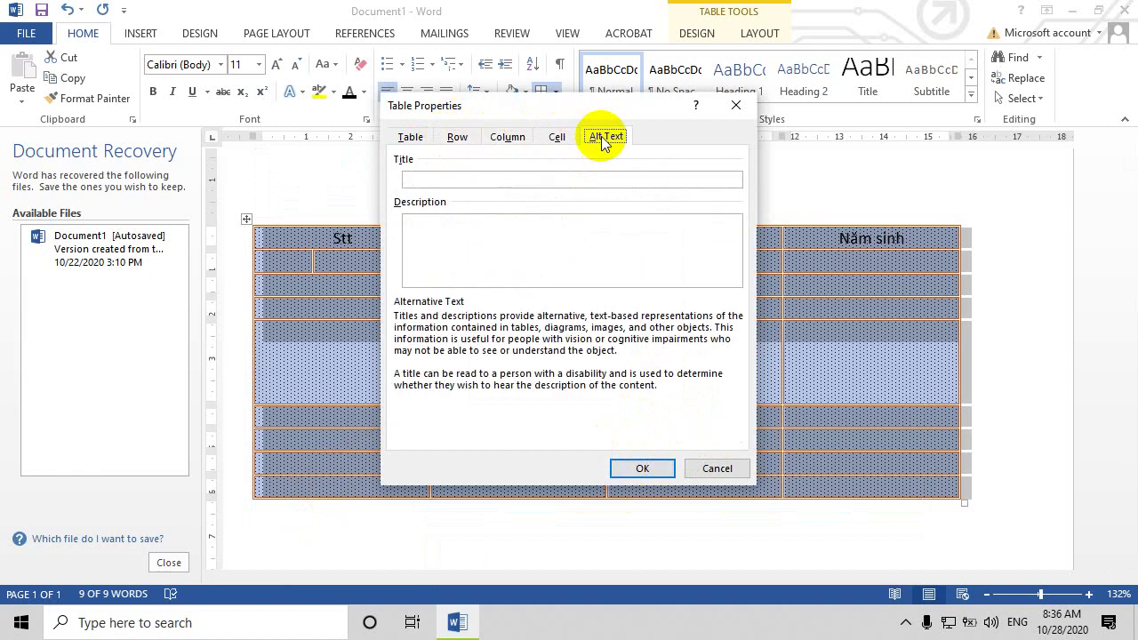
pyautogui.click(552, 139)
# Step: Set the cells back to Center vertical alignment and confirm
pyautogui.click(472, 245)
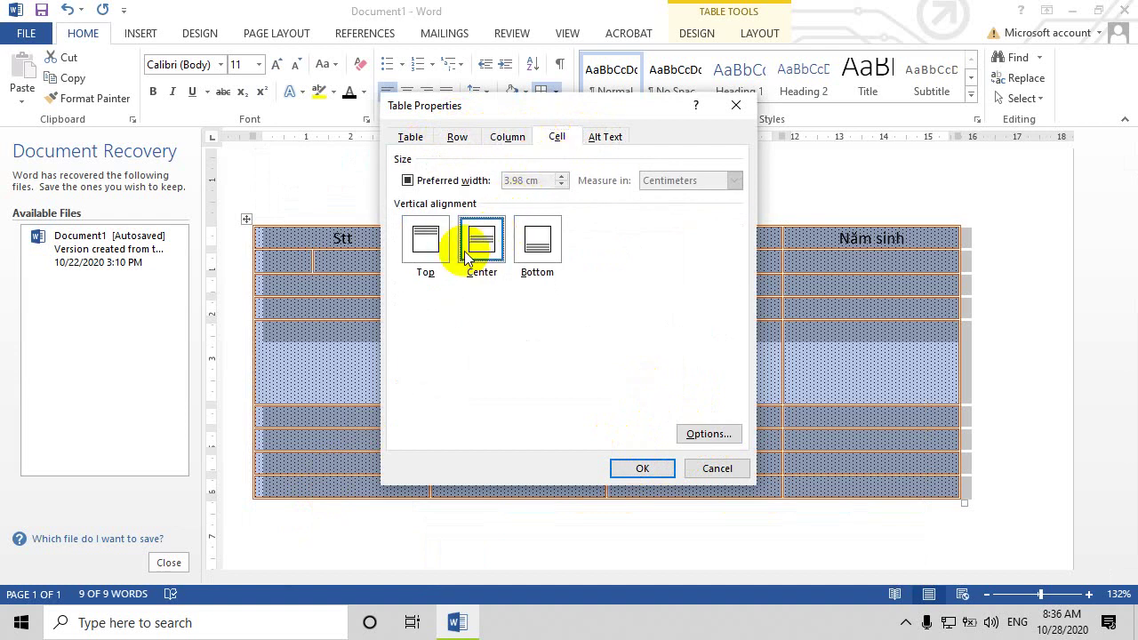
pyautogui.click(633, 466)
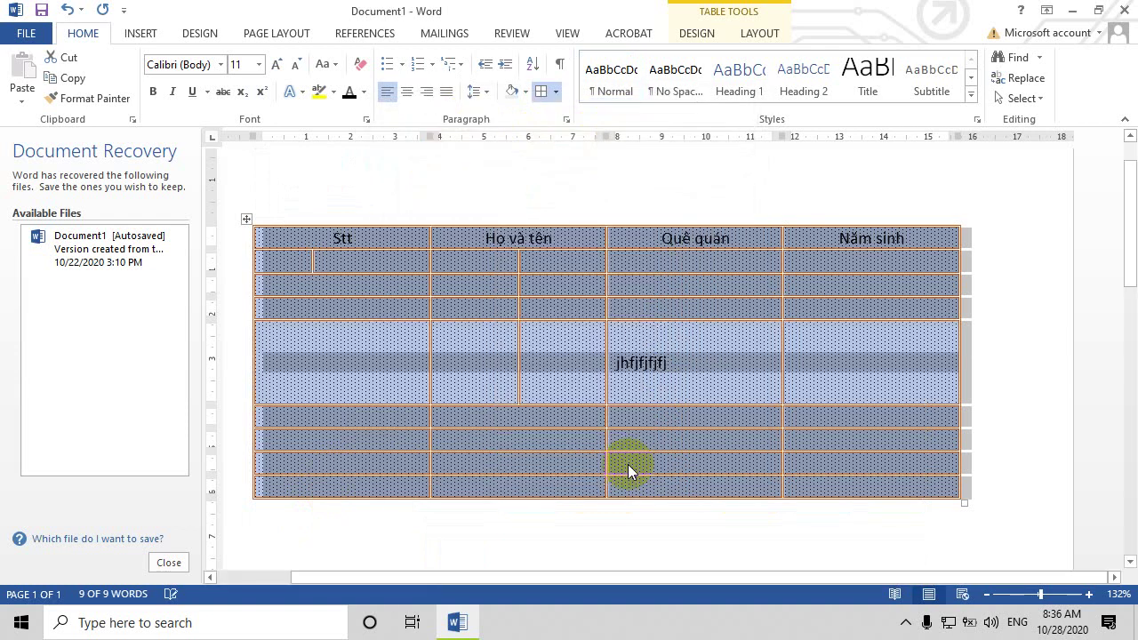
pyautogui.click(658, 365)
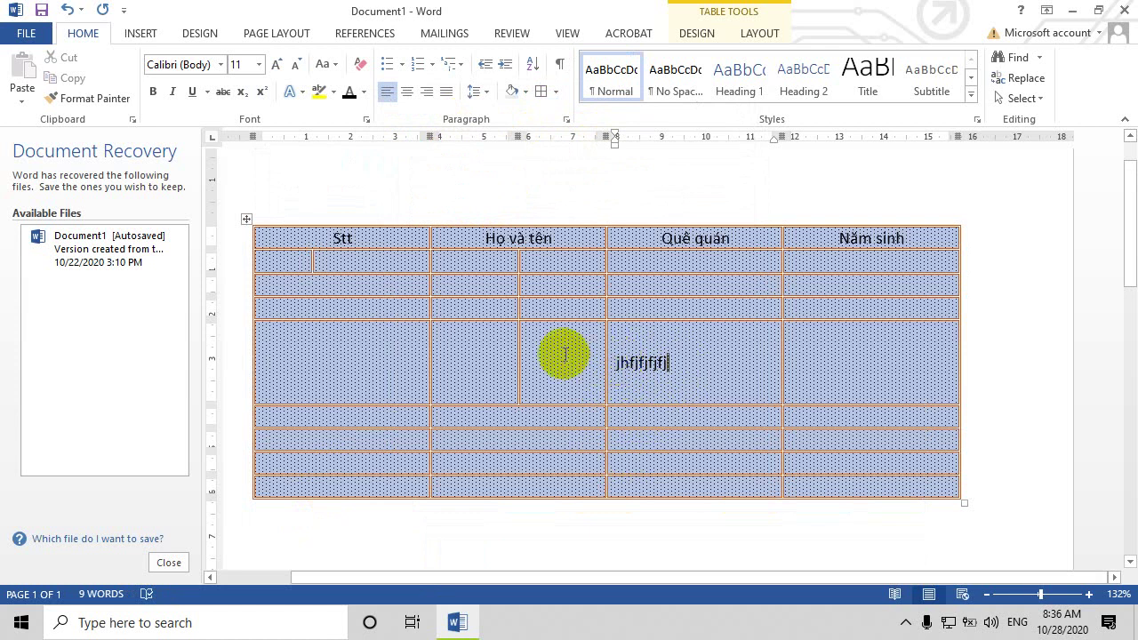
pyautogui.click(244, 220)
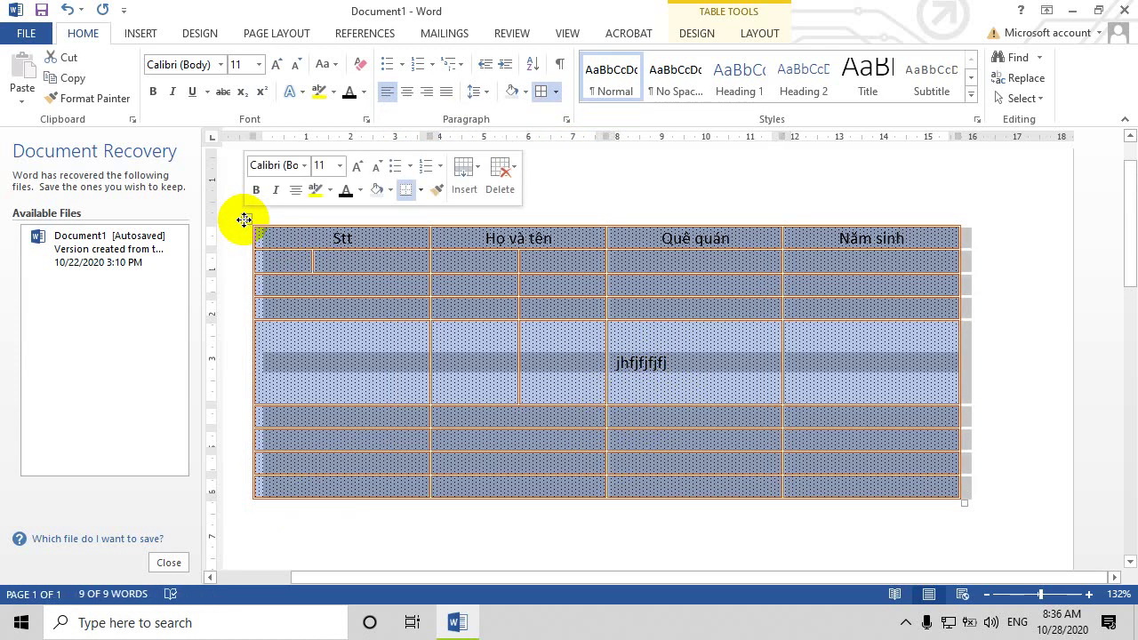
# Step: Change the table's light blue dotted shading to a white fill with a Clear pattern, and accept it
pyautogui.rightClick(244, 220)
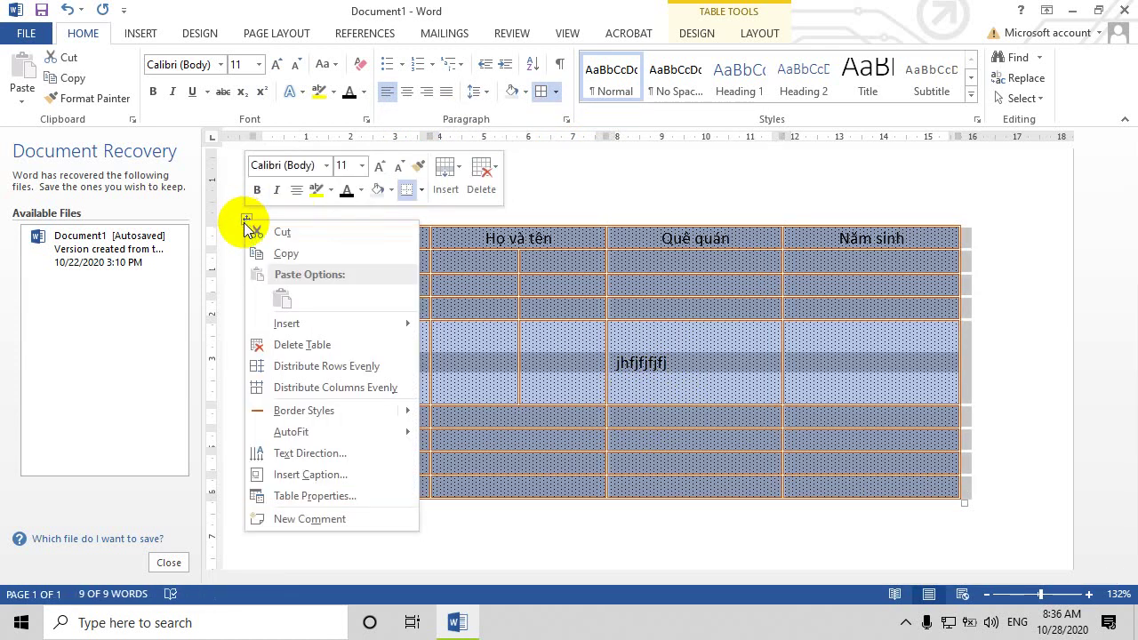
pyautogui.click(317, 496)
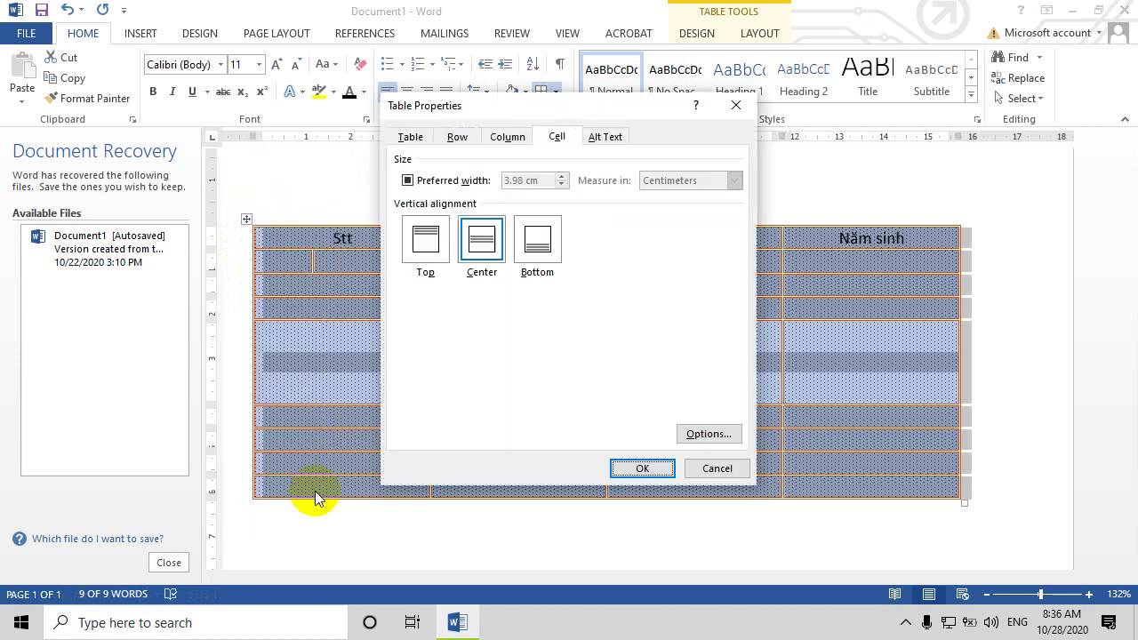
pyautogui.click(412, 138)
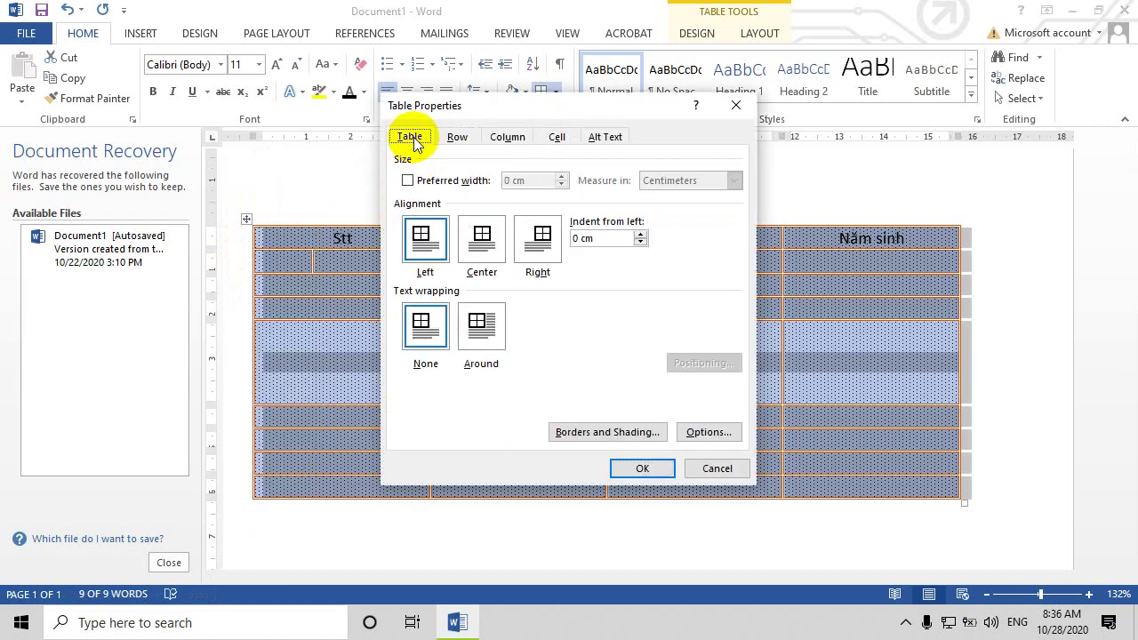
pyautogui.click(601, 434)
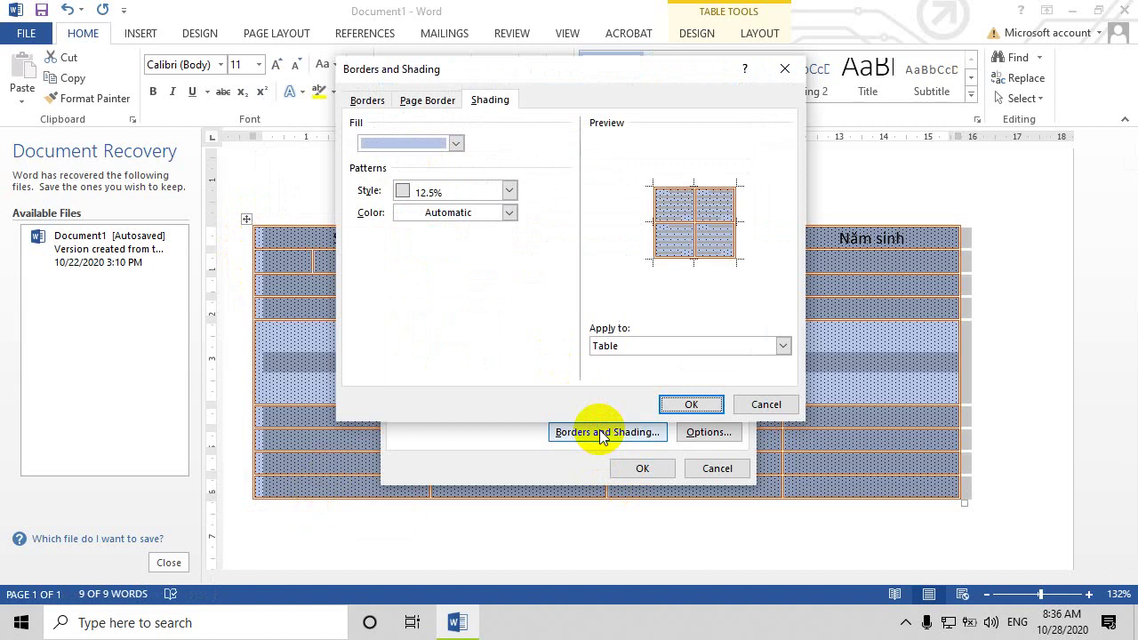
pyautogui.click(456, 143)
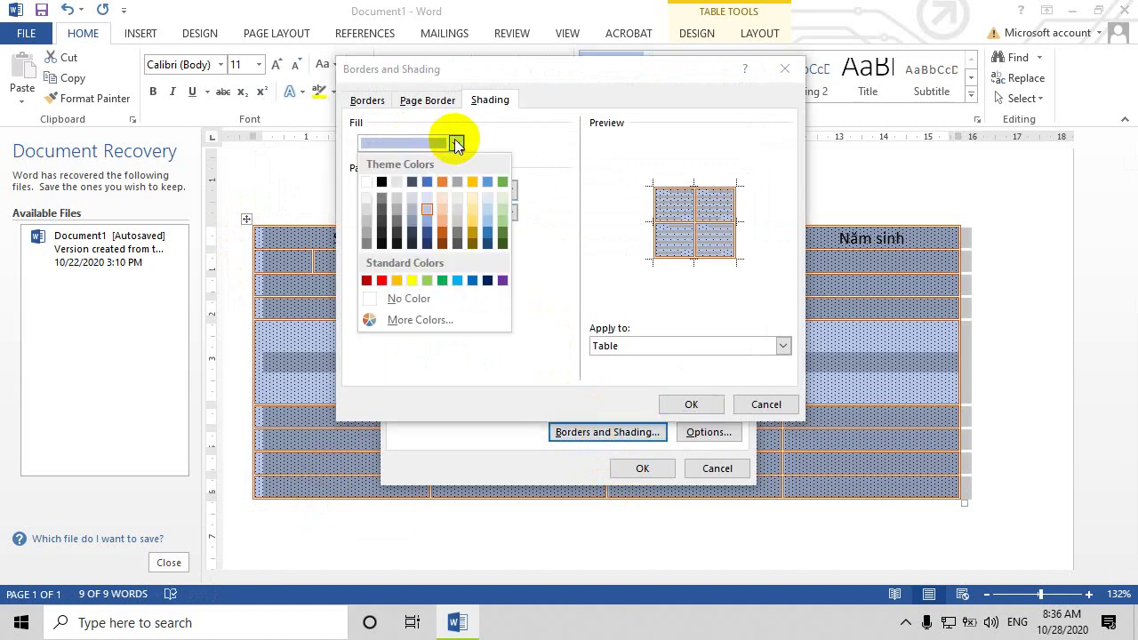
pyautogui.click(365, 181)
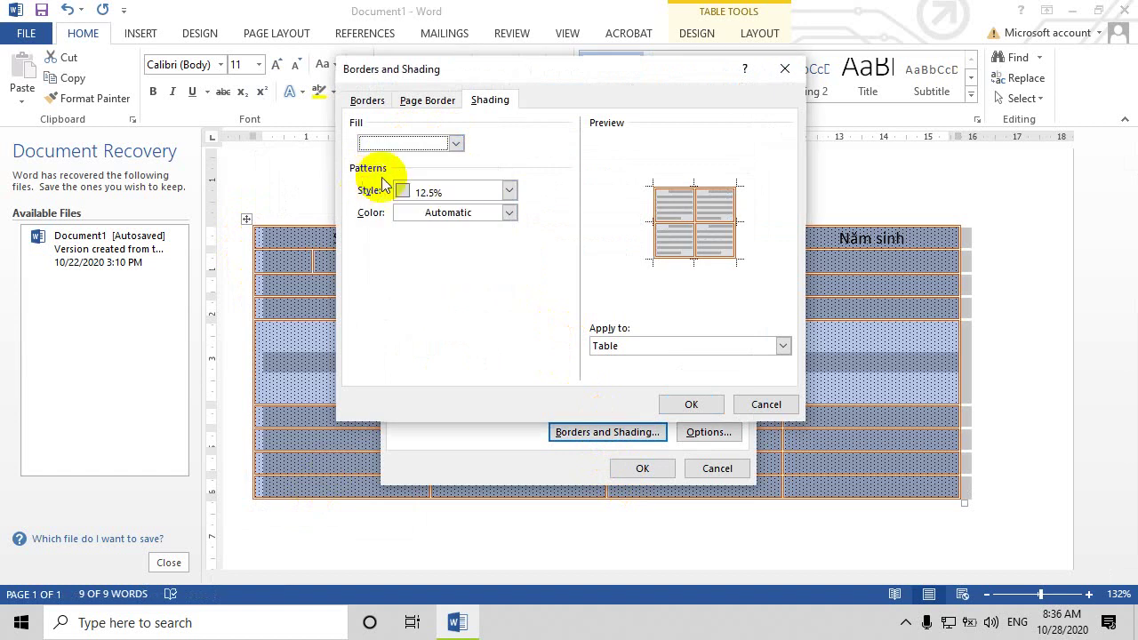
pyautogui.click(510, 190)
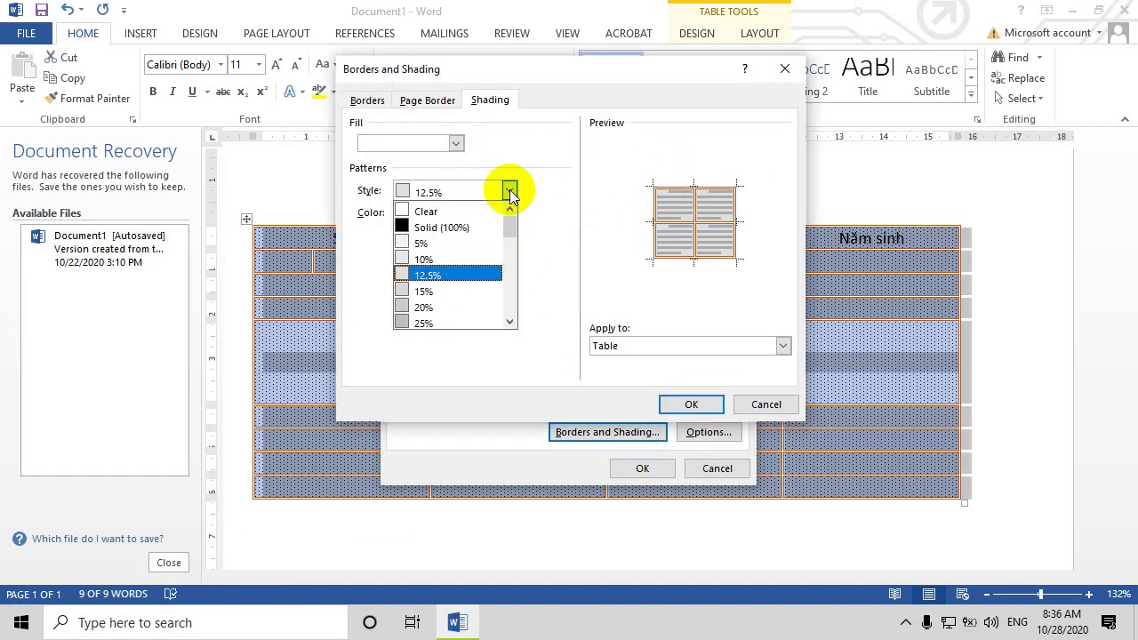
pyautogui.click(427, 212)
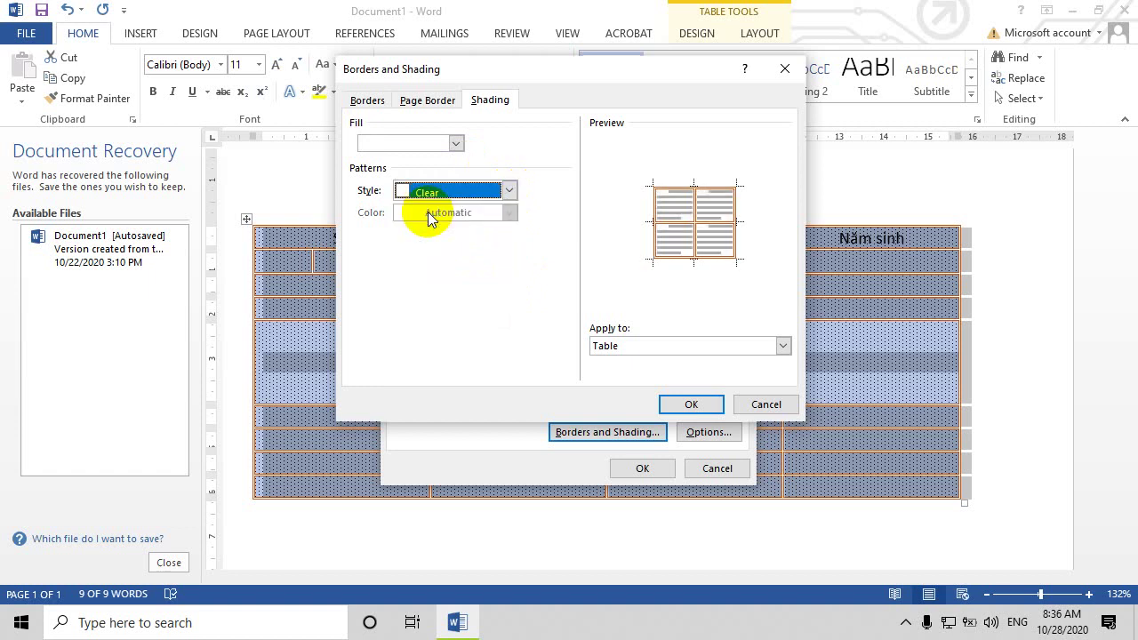
pyautogui.click(693, 404)
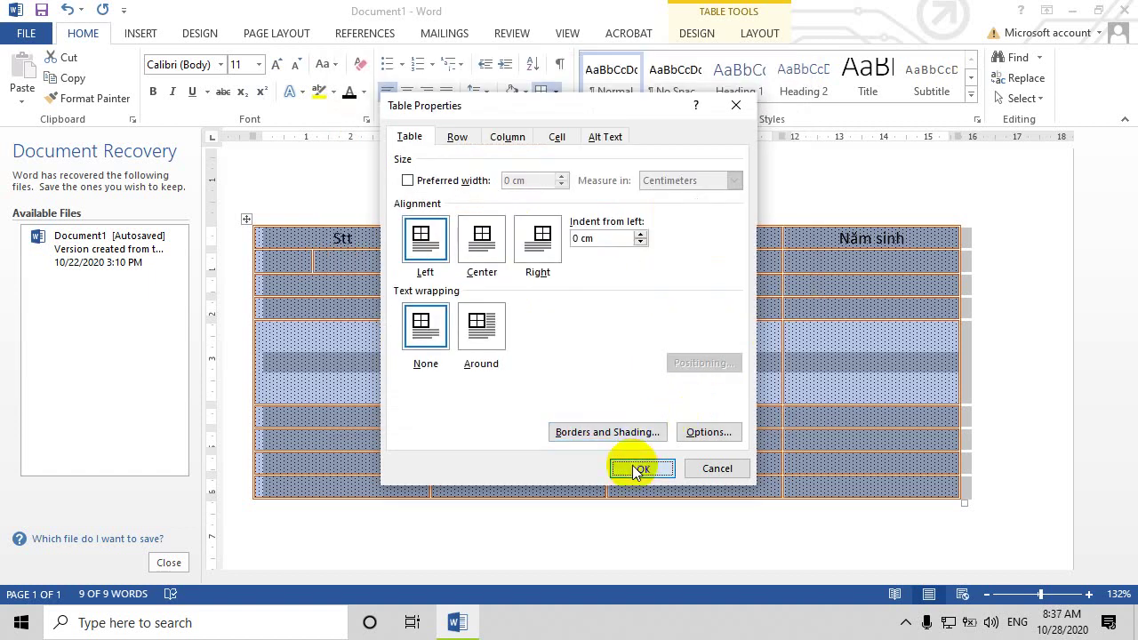
pyautogui.click(641, 467)
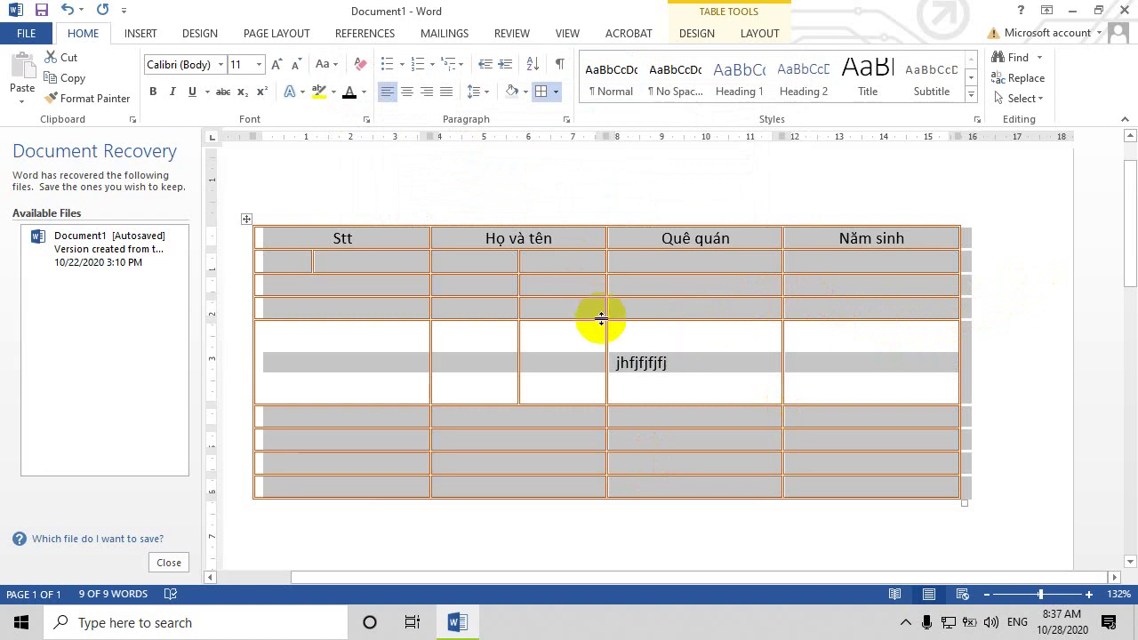
pyautogui.rightClick(248, 219)
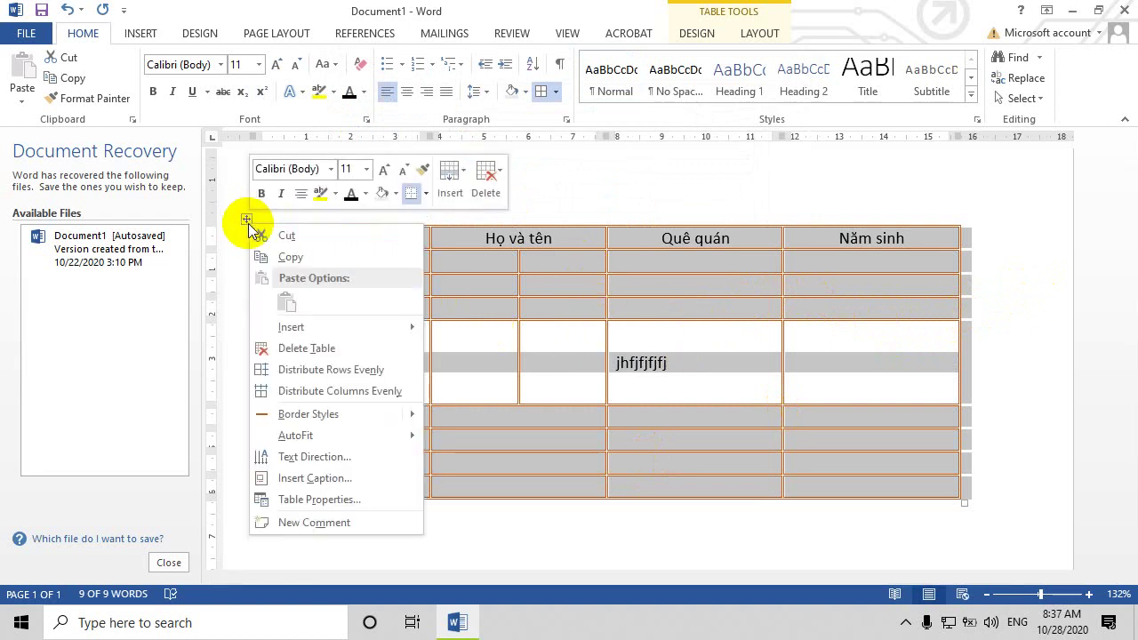
pyautogui.click(292, 501)
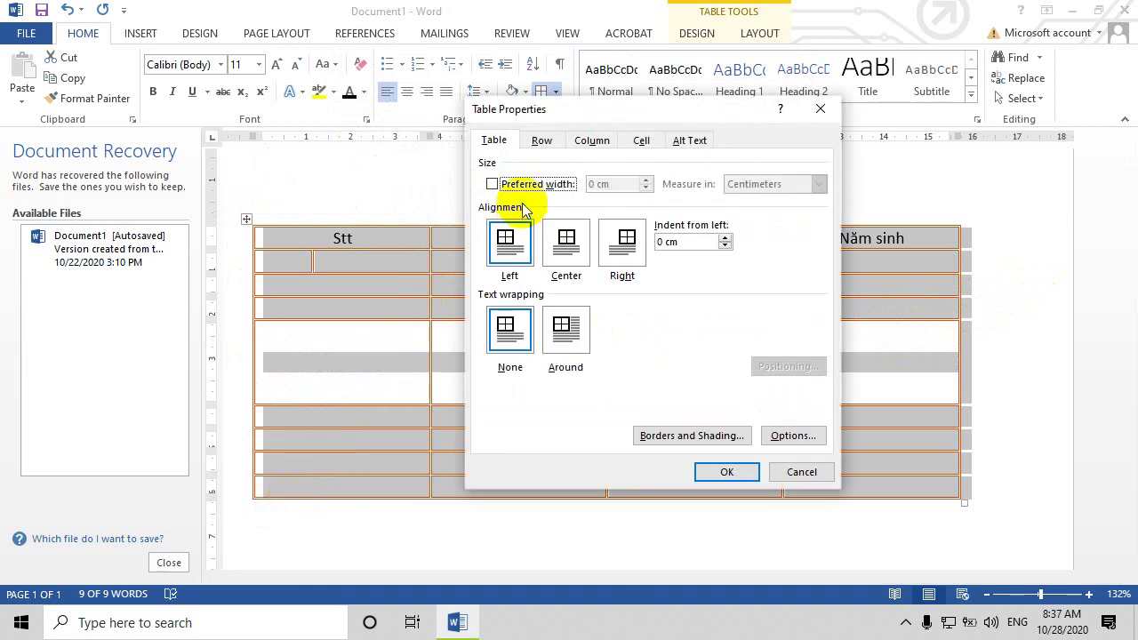
pyautogui.click(540, 145)
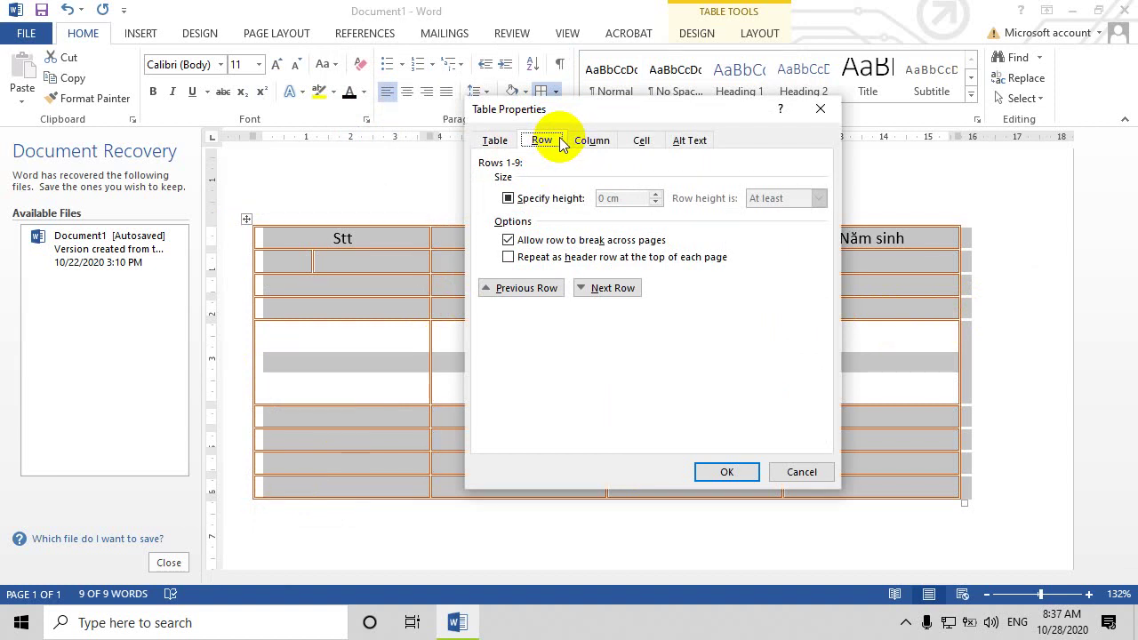
pyautogui.click(591, 143)
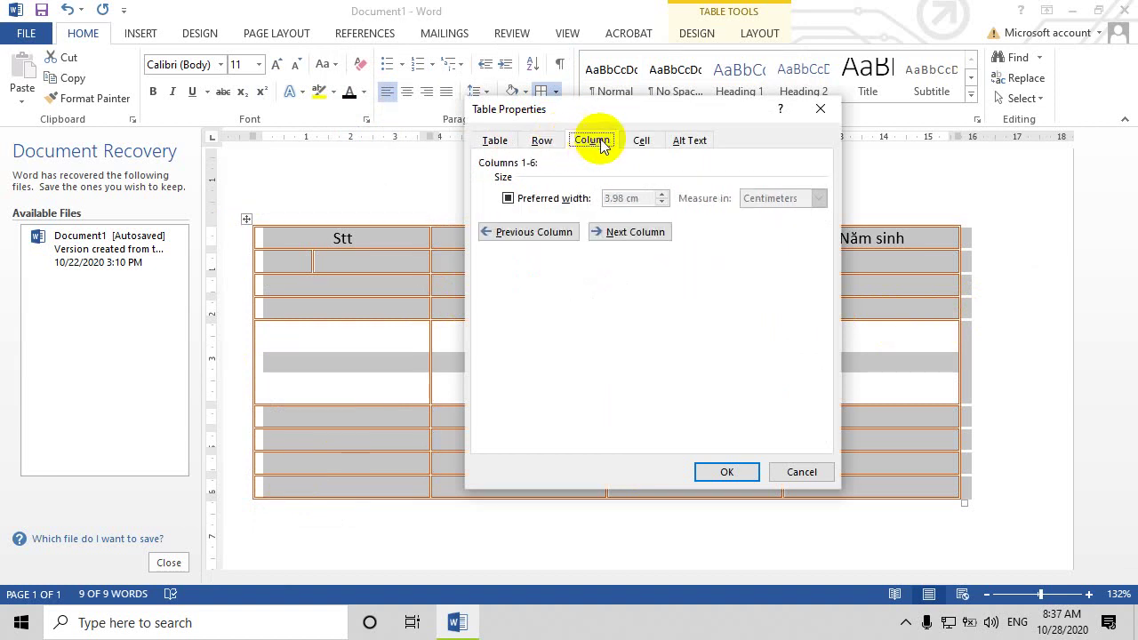
pyautogui.click(648, 143)
pyautogui.click(690, 140)
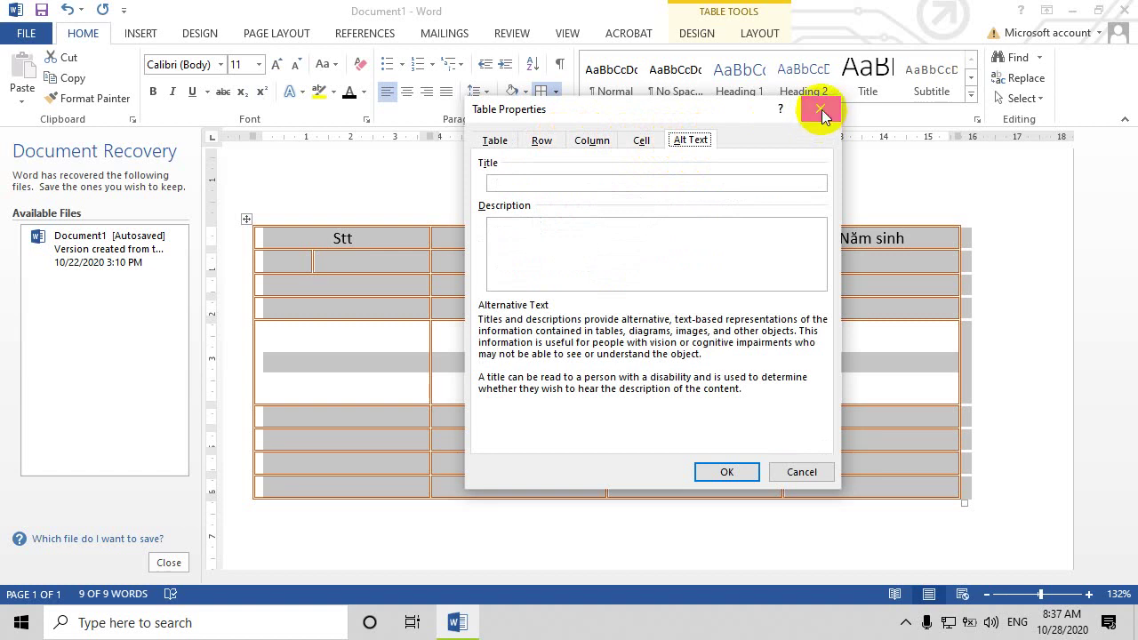
pyautogui.click(821, 109)
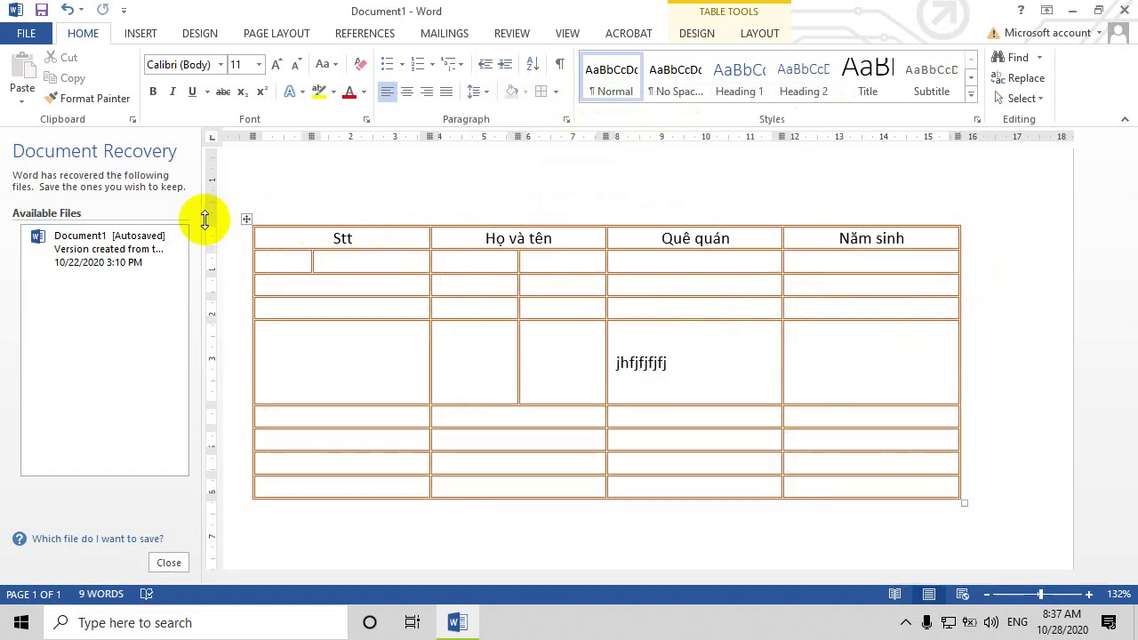
pyautogui.click(326, 236)
# Step: Insert an empty column to the right of the Năm sinh column
pyautogui.moveTo(326, 236); pyautogui.dragTo(878, 462)
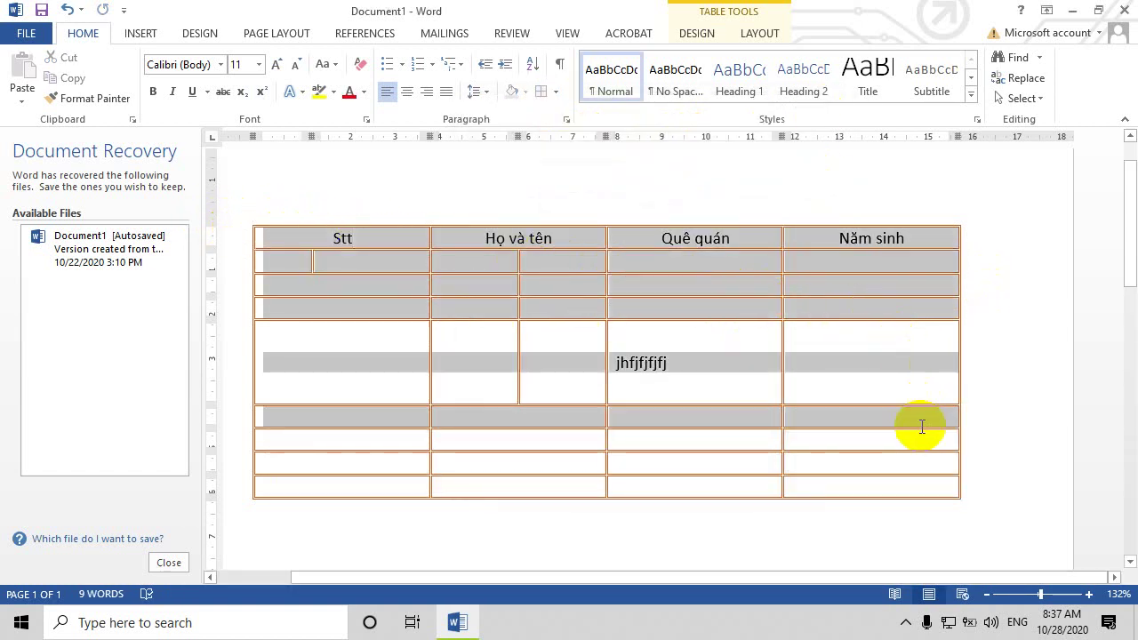
pyautogui.click(834, 340)
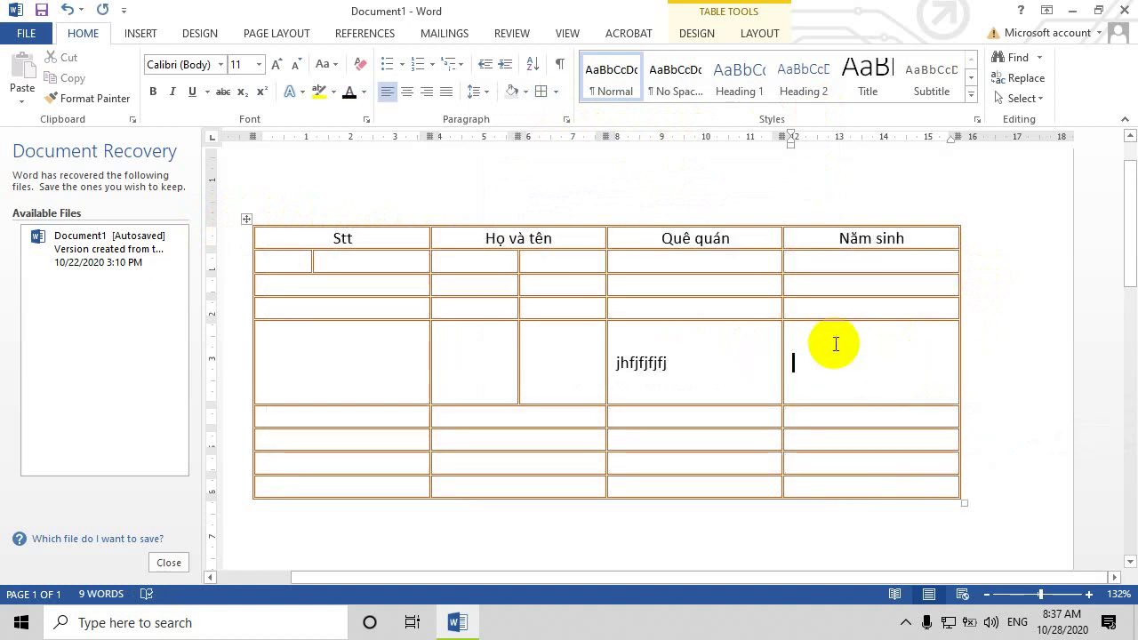
pyautogui.click(872, 223)
pyautogui.rightClick(871, 223)
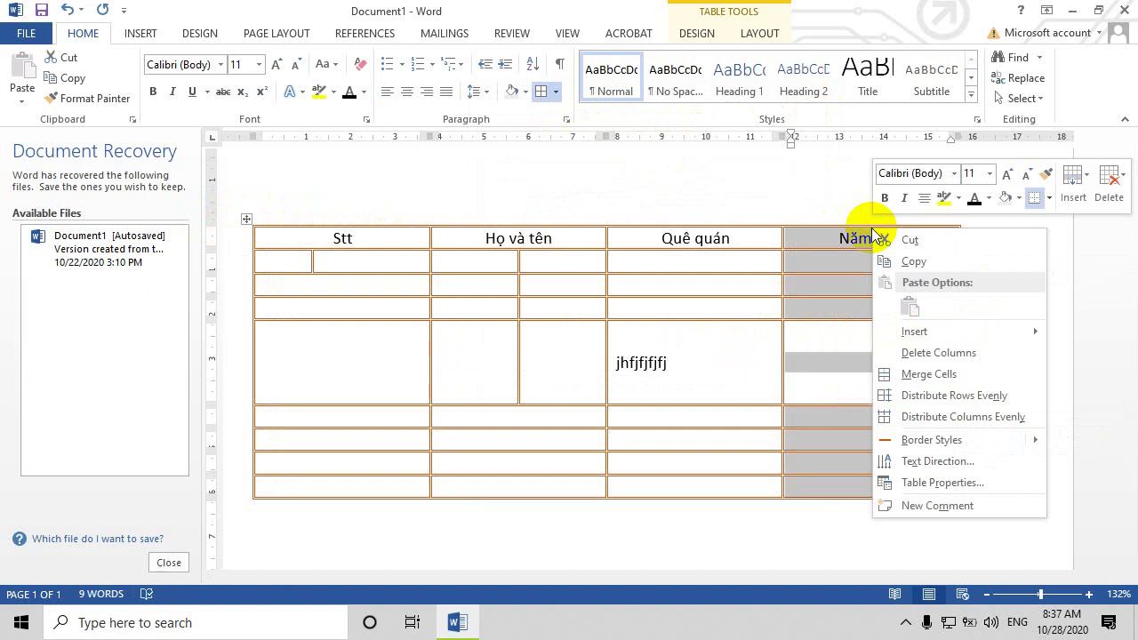
pyautogui.moveTo(907, 335)
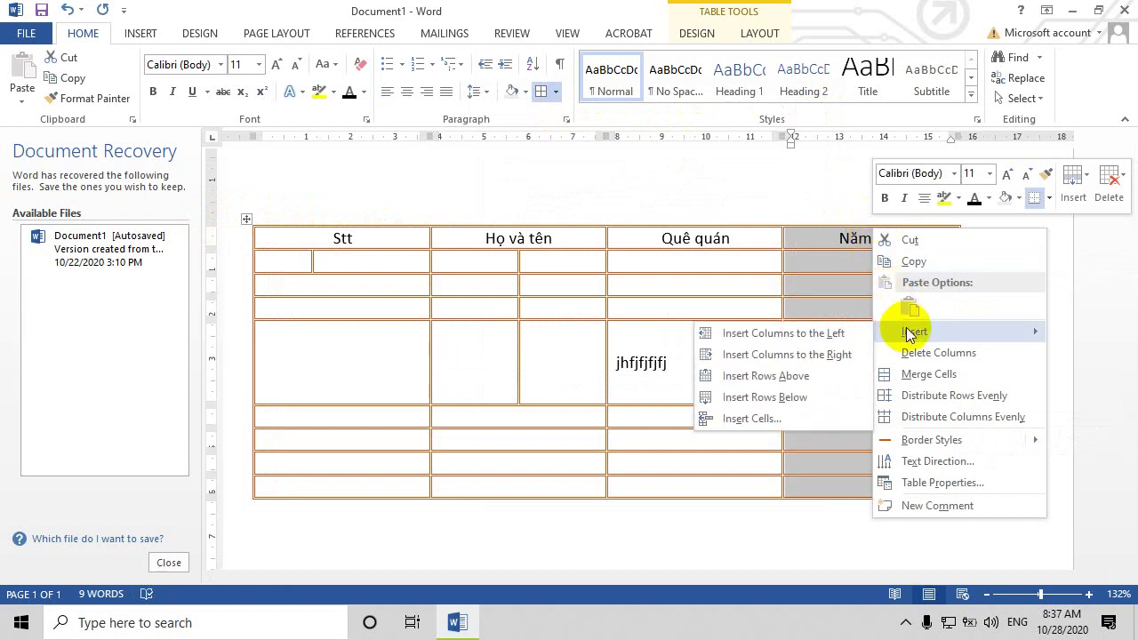
pyautogui.click(771, 353)
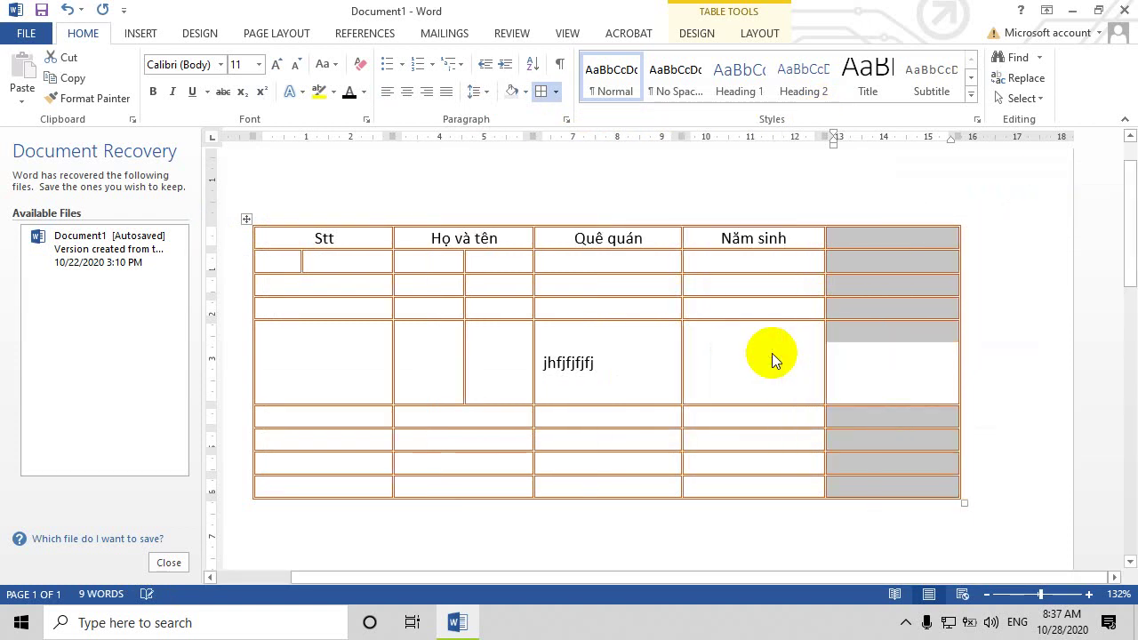
pyautogui.click(859, 237)
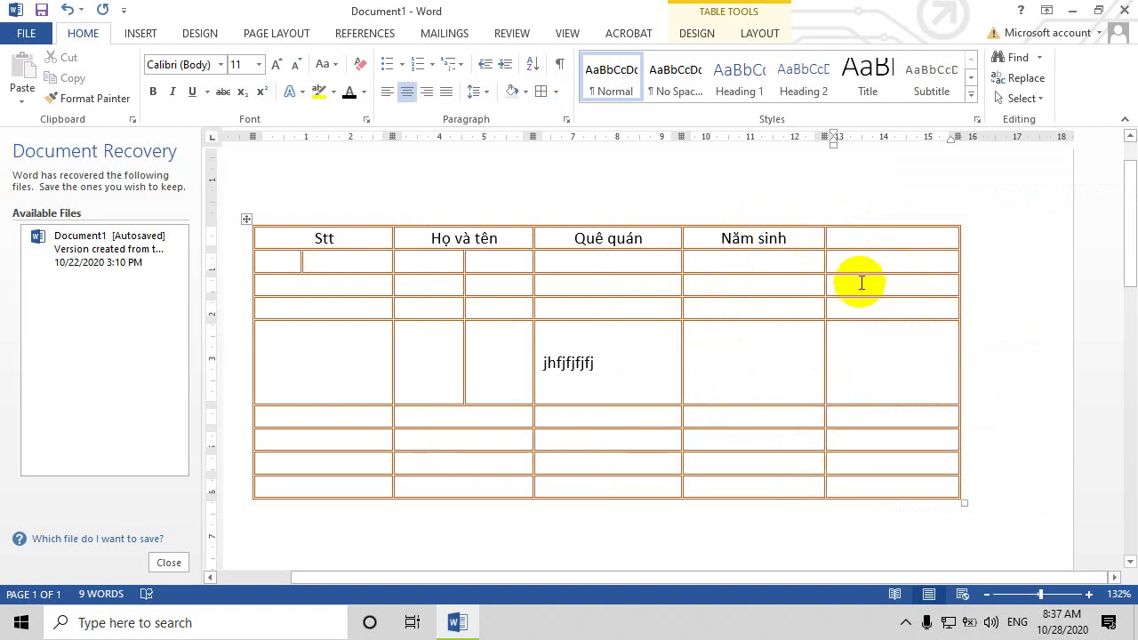
# Step: Split the fifth-column cells below the tall row and in the third row into two columns each
pyautogui.click(852, 416)
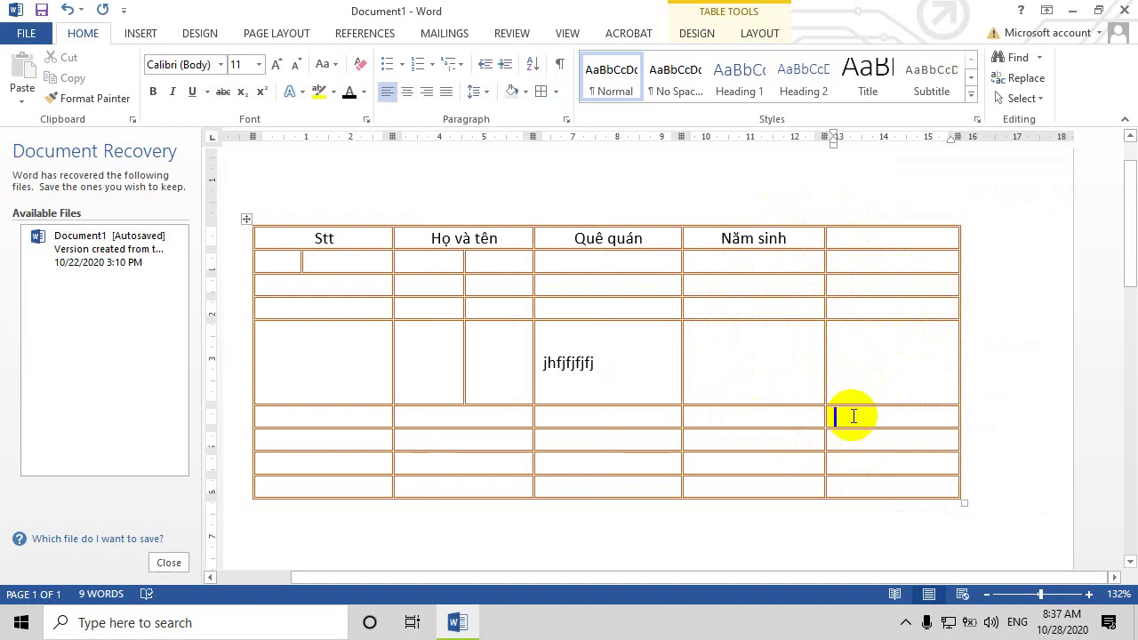
pyautogui.rightClick(852, 416)
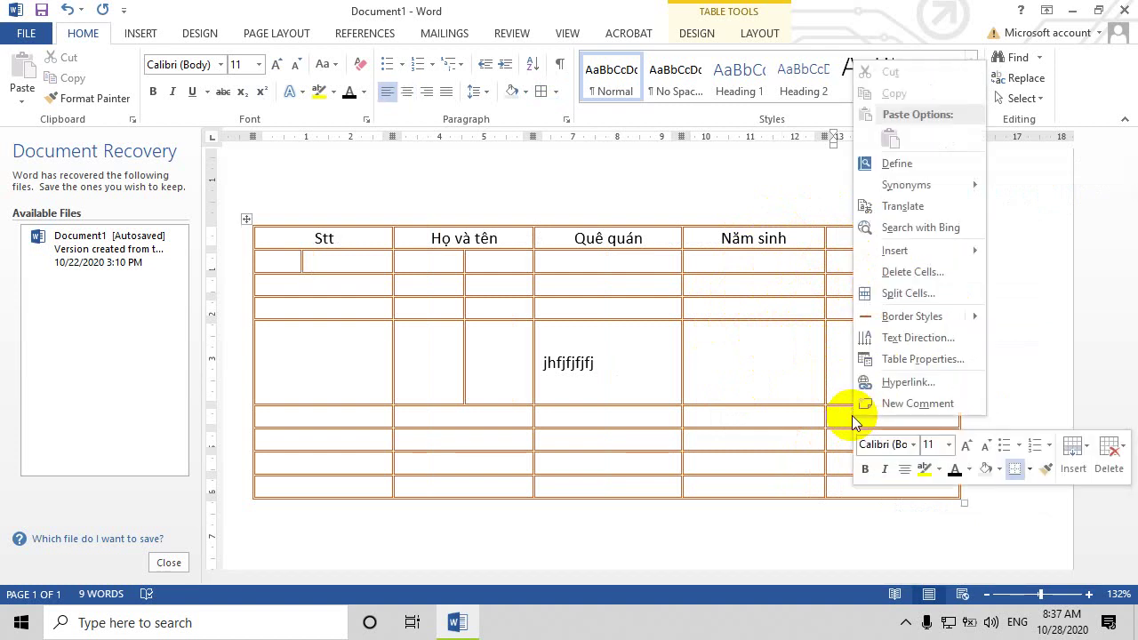
pyautogui.click(895, 297)
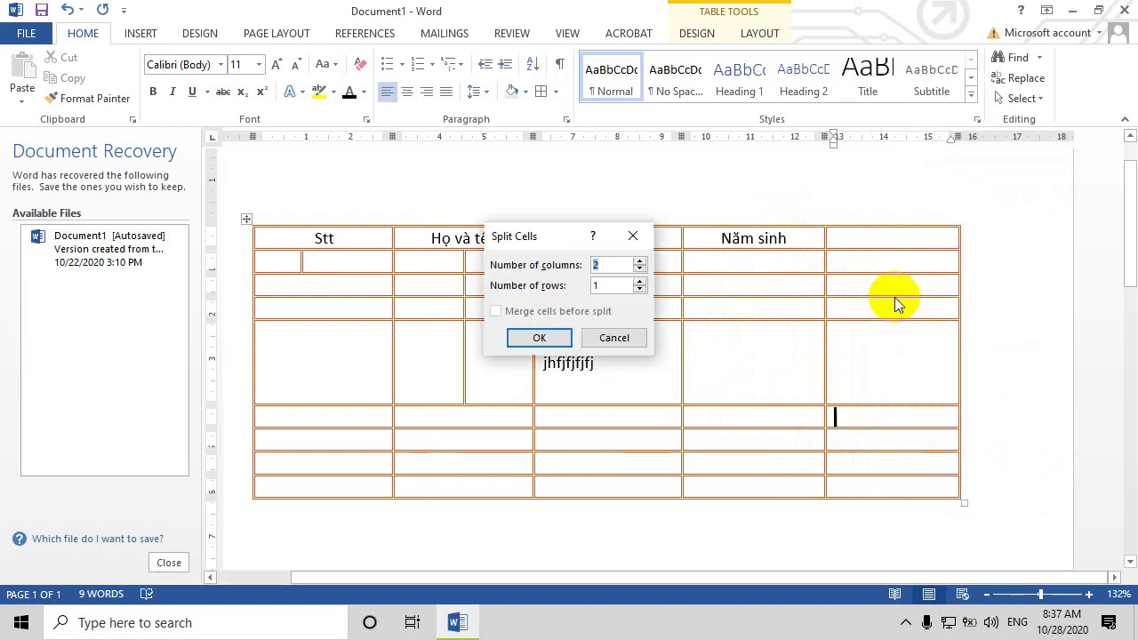
pyautogui.click(537, 335)
pyautogui.click(885, 418)
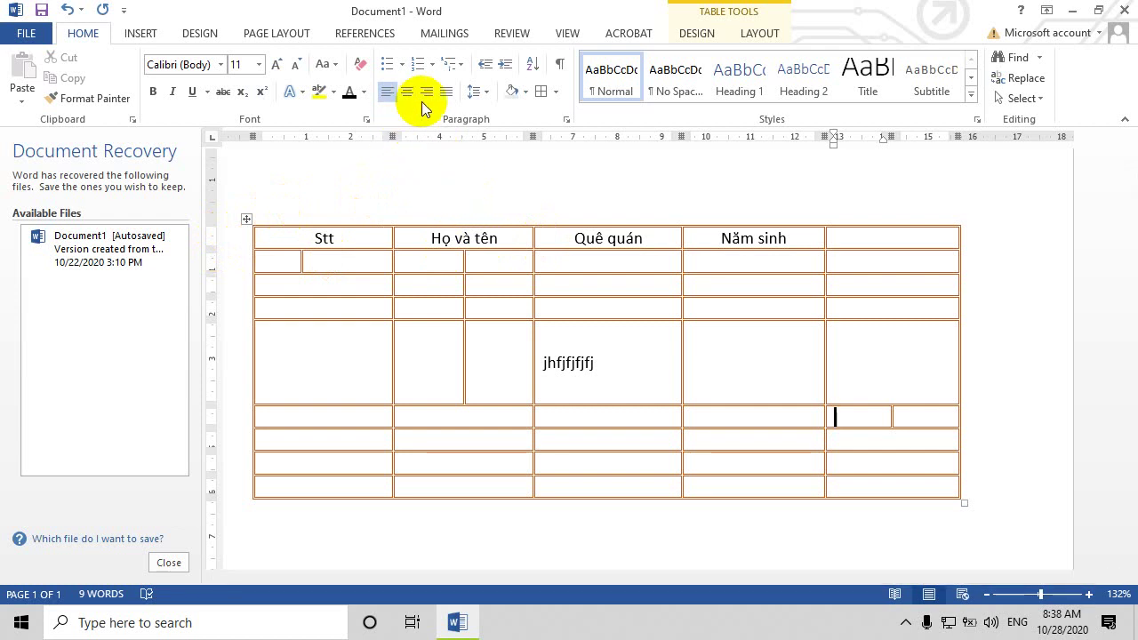
pyautogui.click(906, 284)
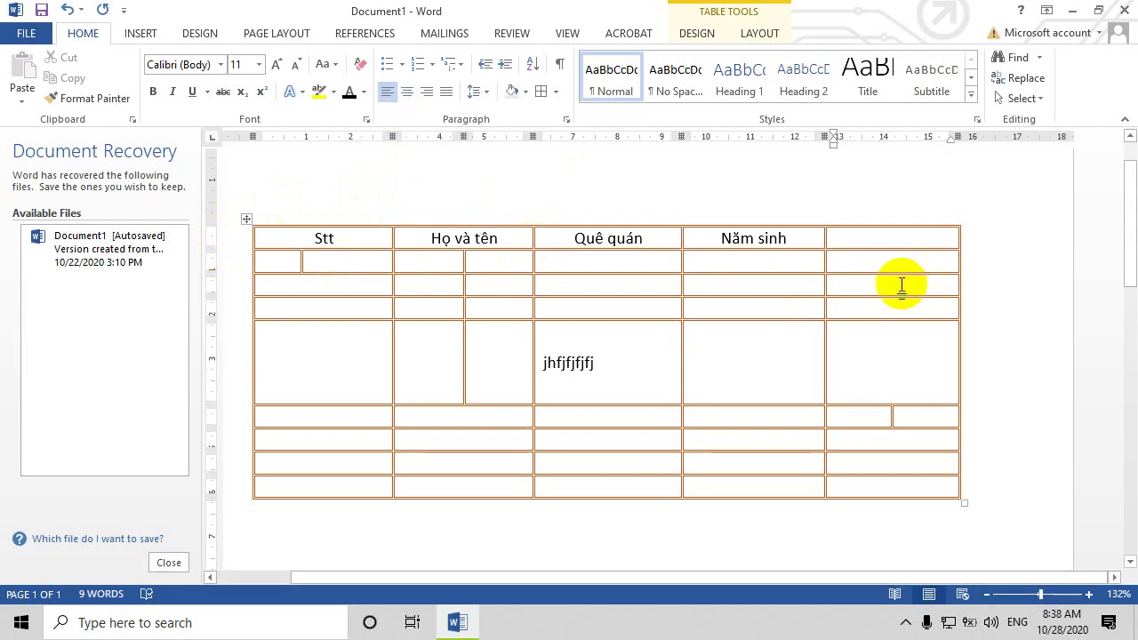
pyautogui.rightClick(902, 282)
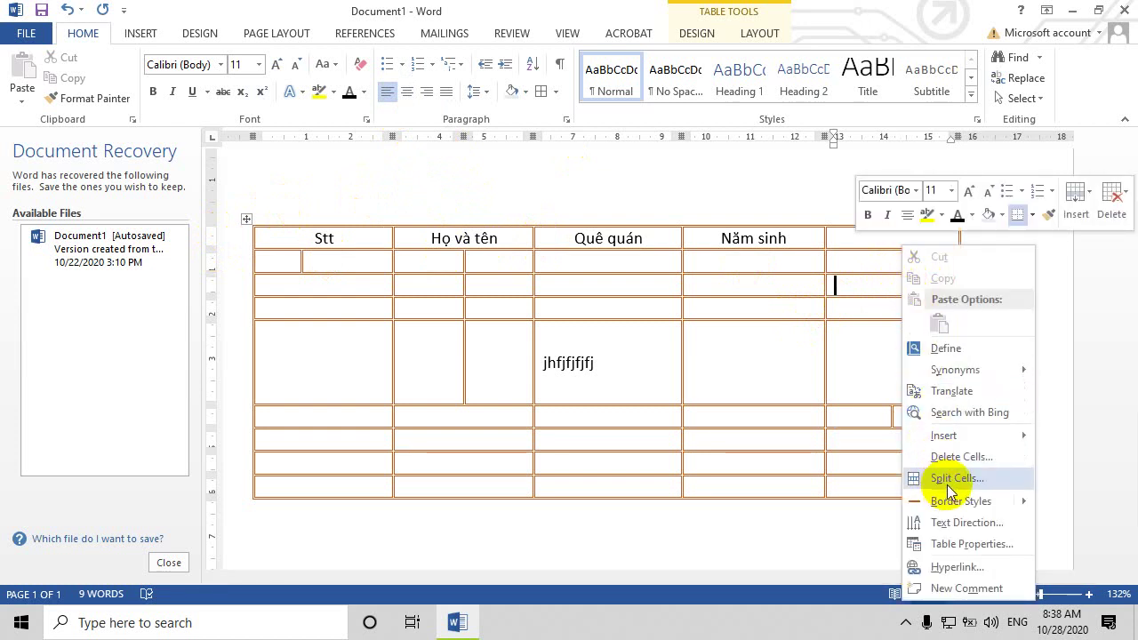
pyautogui.moveTo(948, 501)
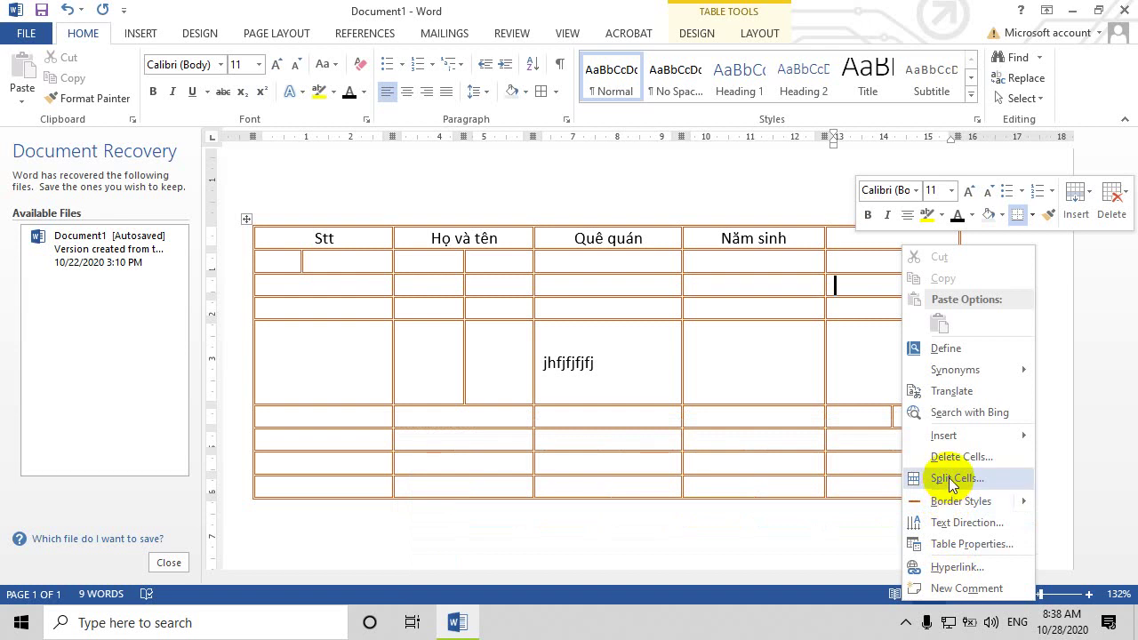
pyautogui.click(947, 477)
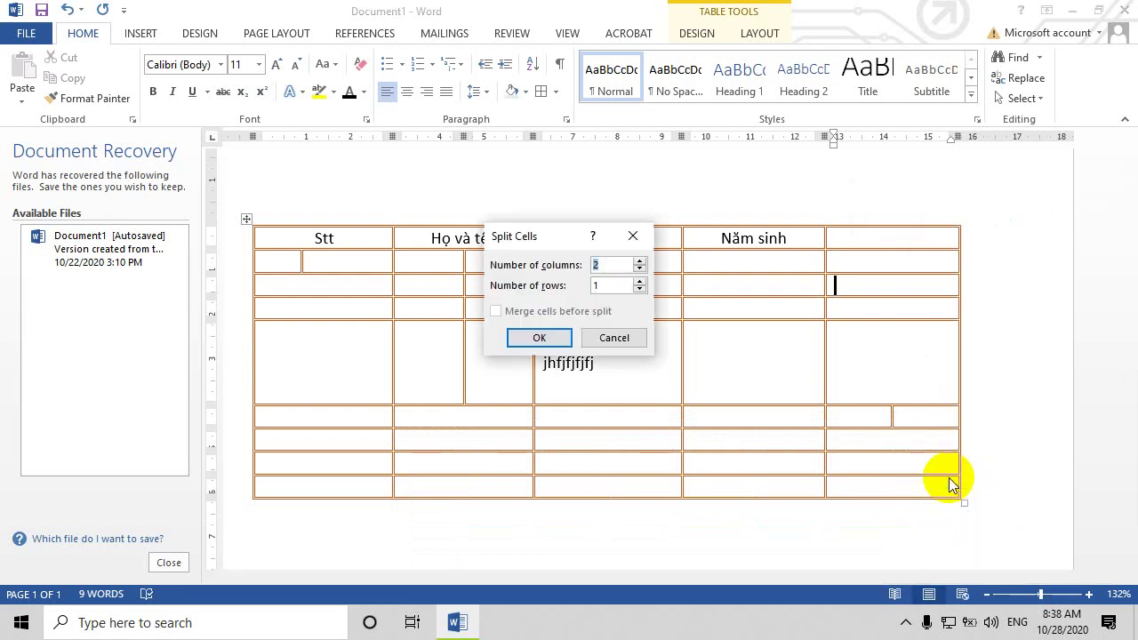
pyautogui.click(537, 338)
pyautogui.click(919, 312)
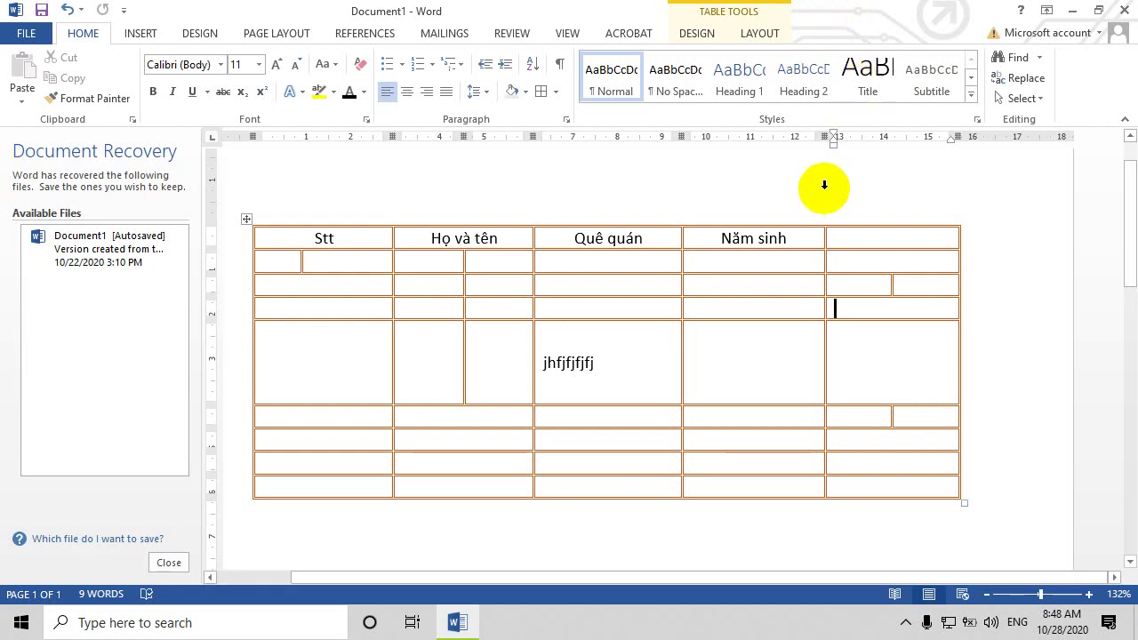
# Step: Place the insertion point in row 4's fifth-column cell
pyautogui.click(853, 302)
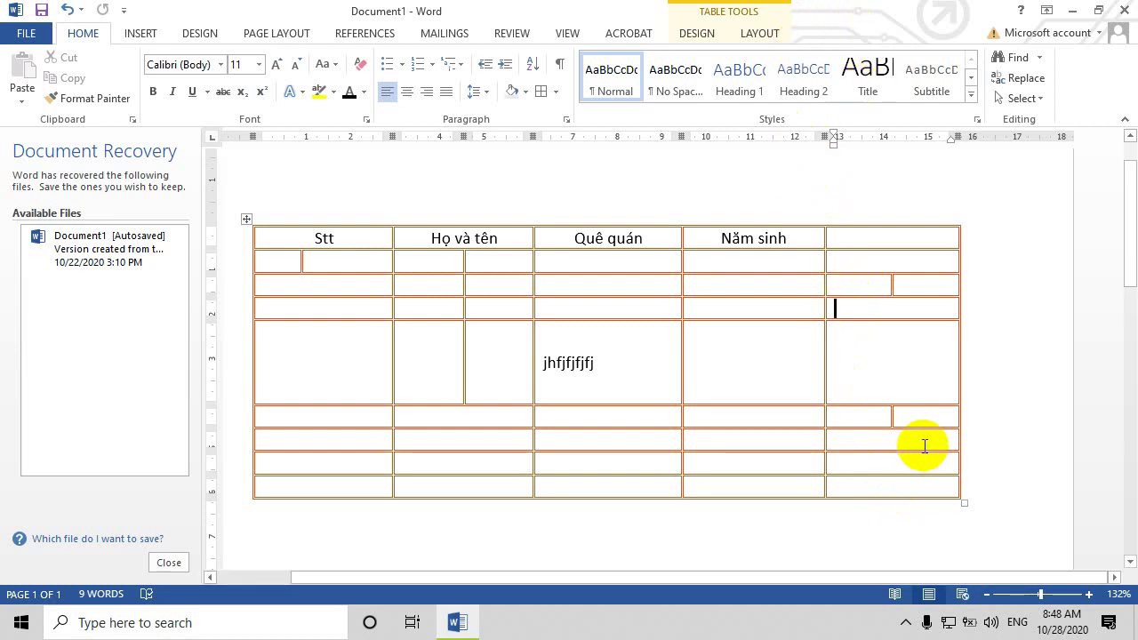